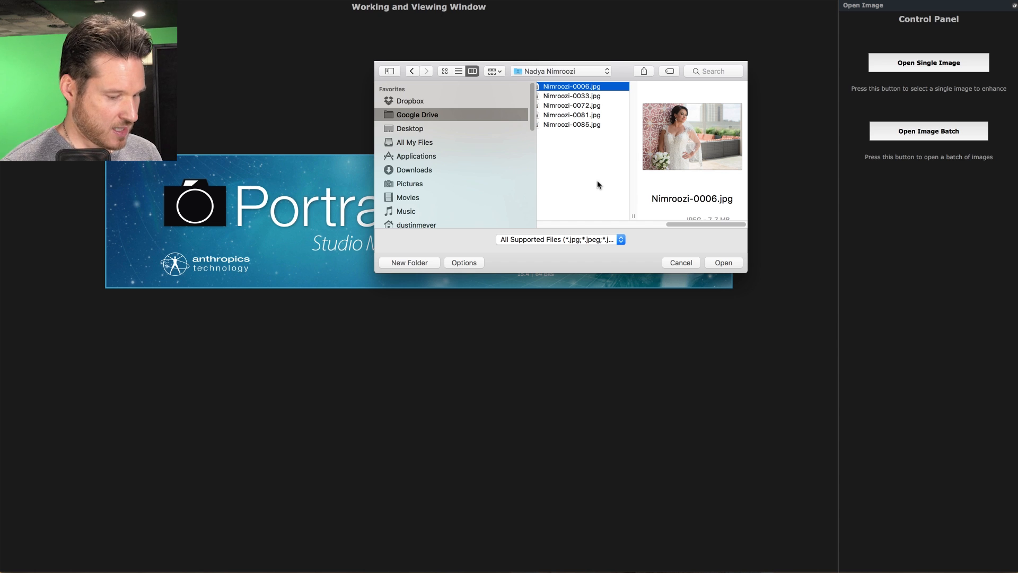
Open all five bridal portraits as an image batch and accept auto-saving to the source subfolder 00-pp with suffix _edit
left_click(586, 126, "shift")
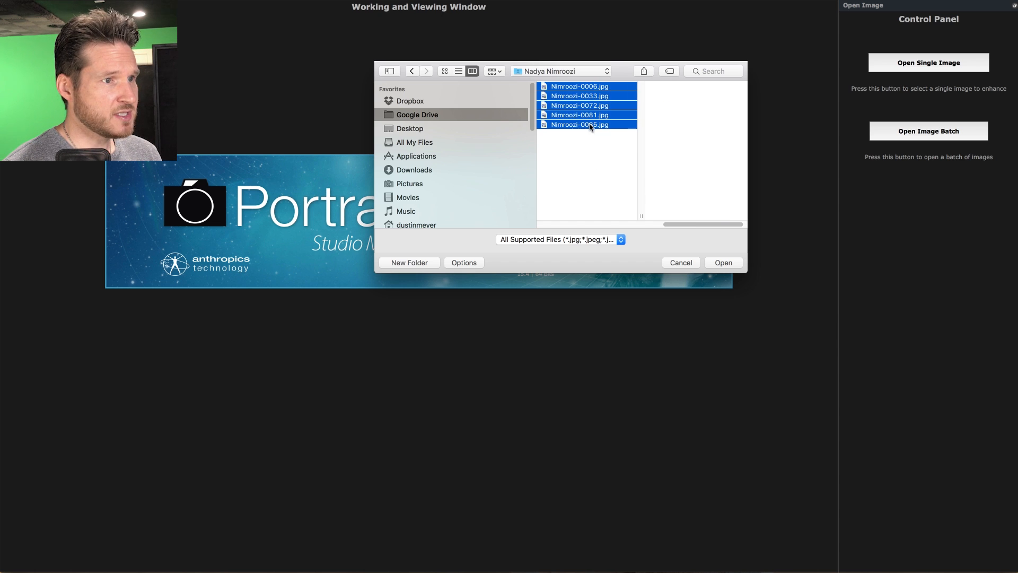
left_click(722, 263)
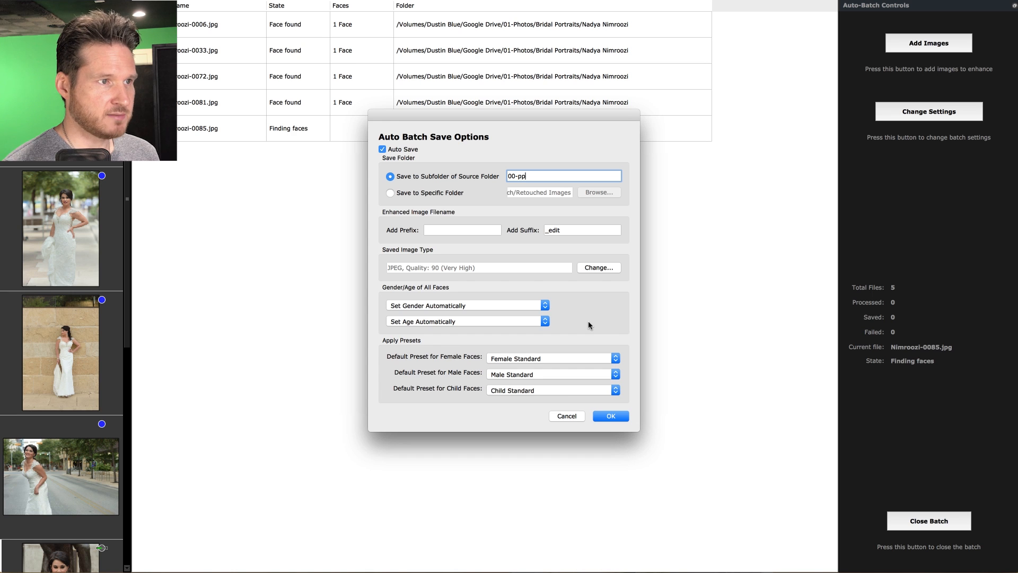
left_click(611, 417)
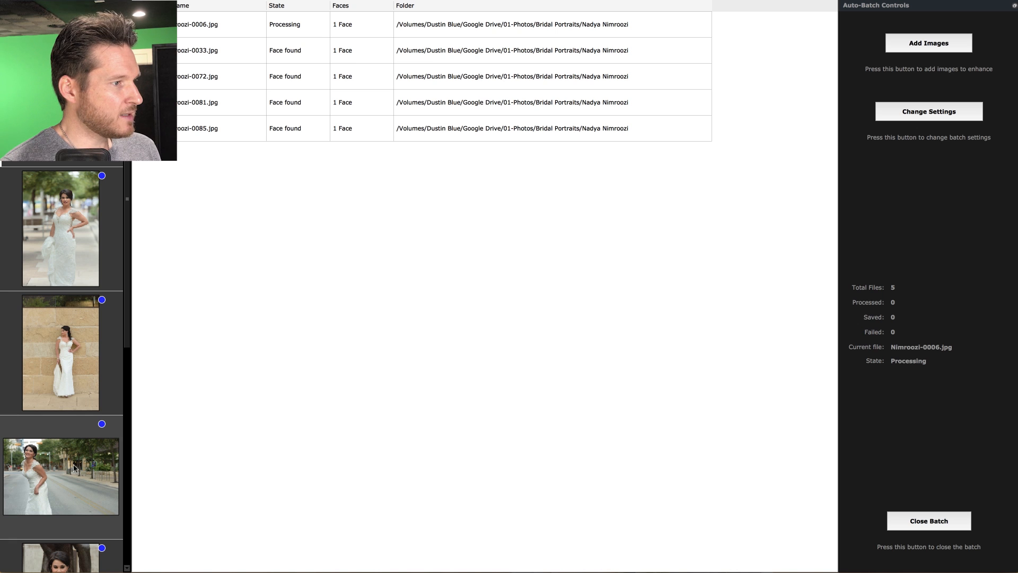
Open the last portrait of the batch, the bride in front of the statue, and continue with its face set as Female
scroll(73, 466, "down", 3)
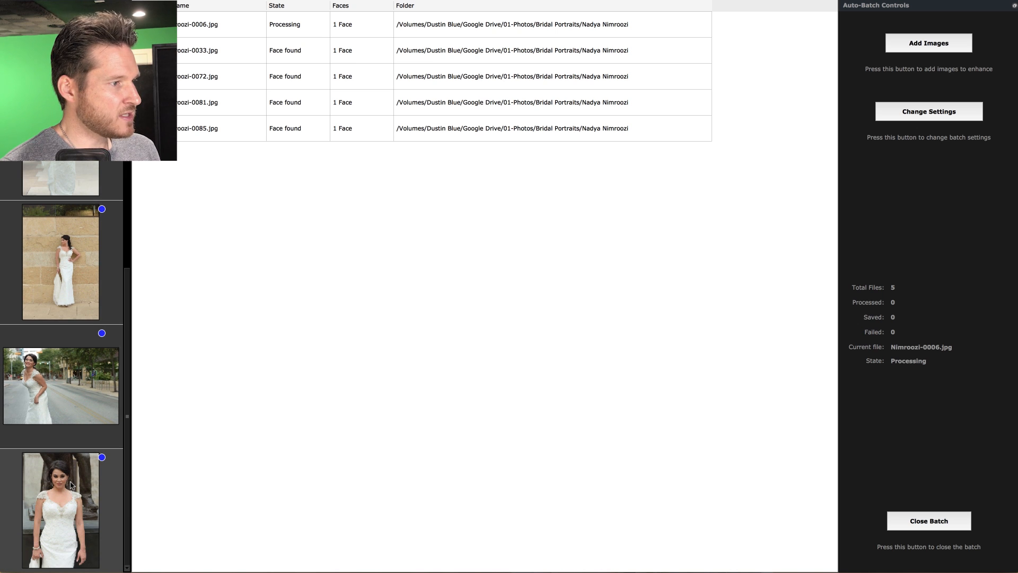
left_click(72, 485)
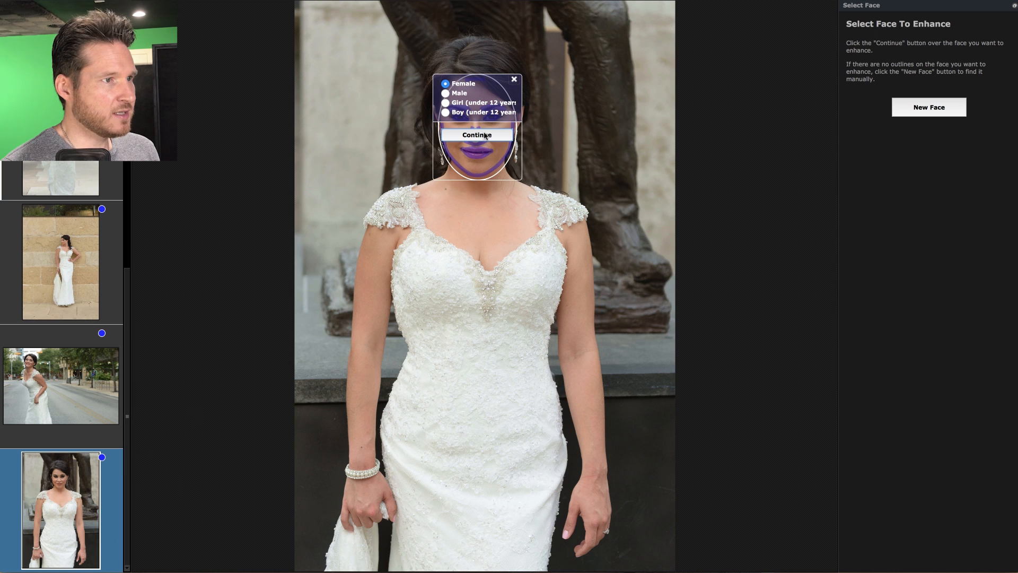
left_click(485, 135)
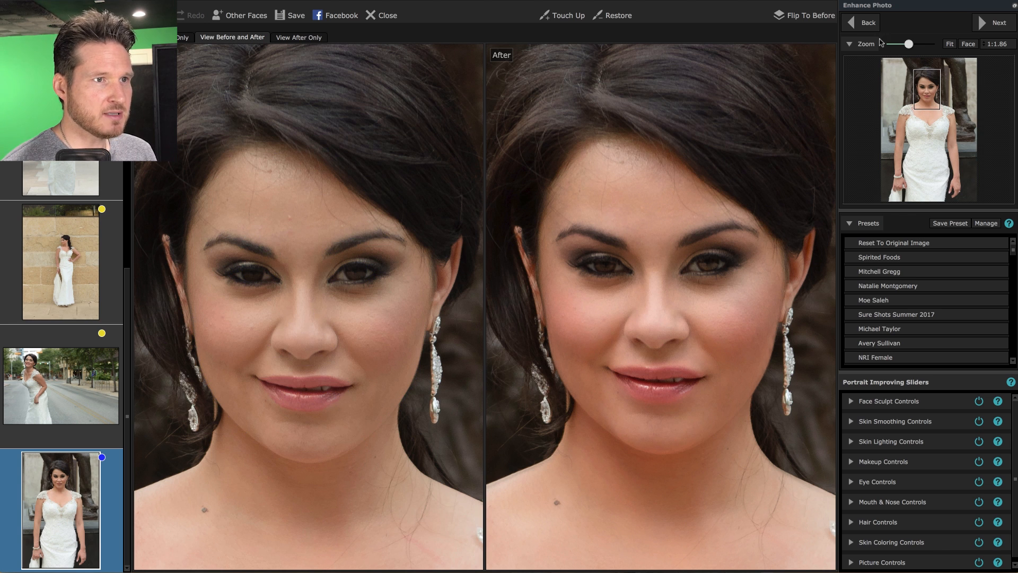
Return to the outline stage and fit both eyebrow outlines to the brows, including the outer tip of the eyebrow on the image's right
left_click(868, 24)
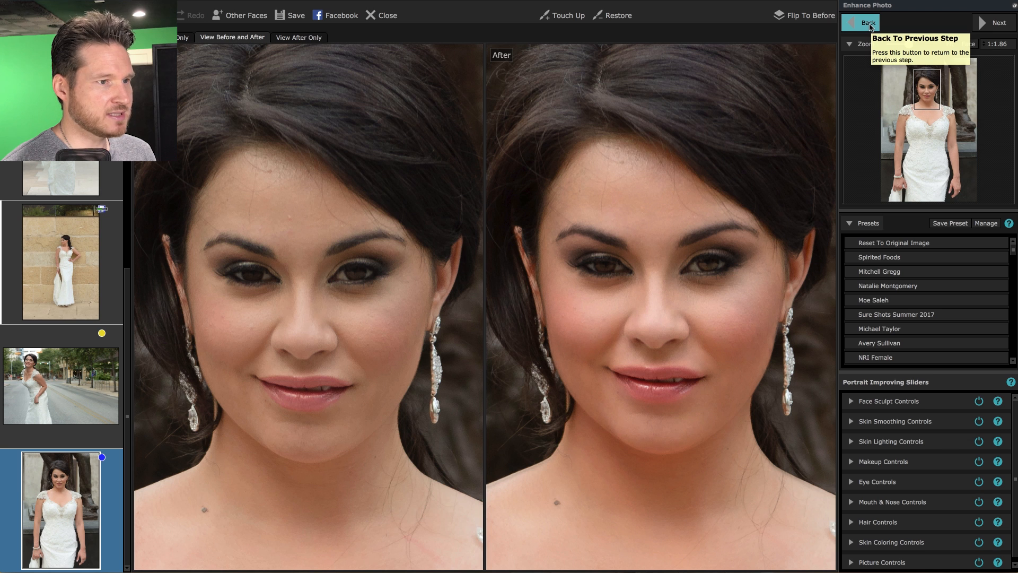
left_click(868, 24)
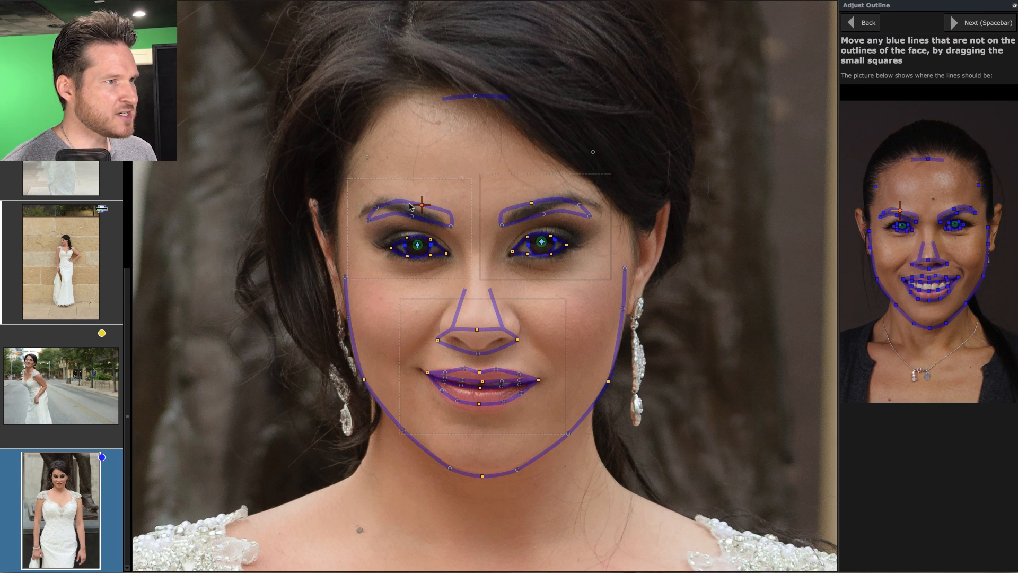
left_click_drag(421, 205, 389, 199)
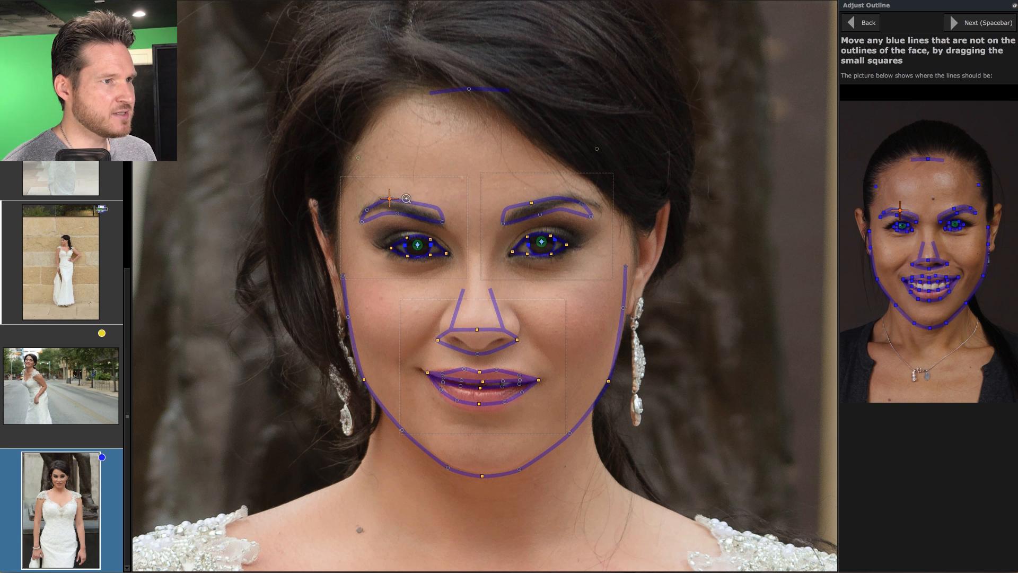
left_click_drag(531, 202, 549, 199)
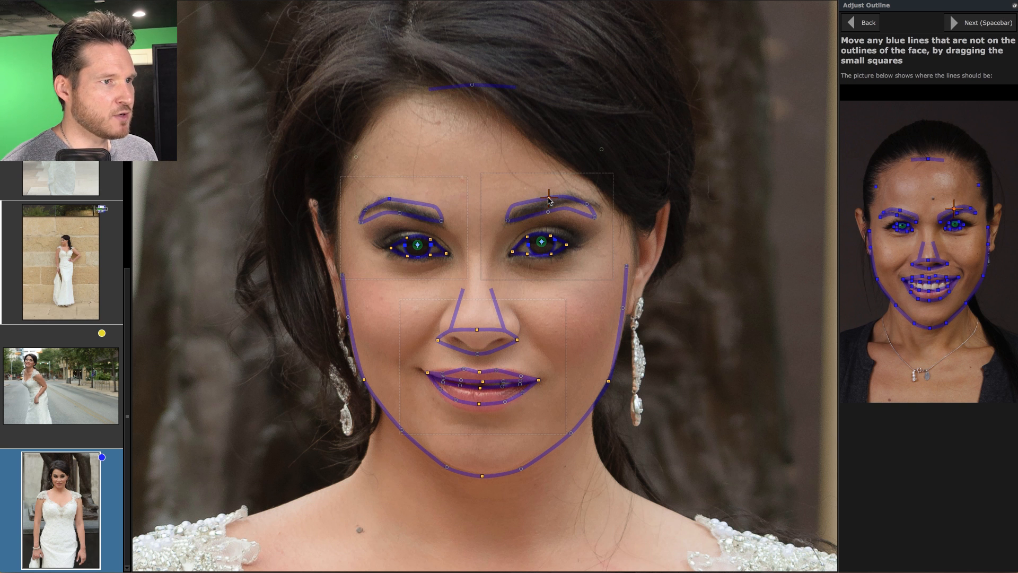
left_click(574, 229)
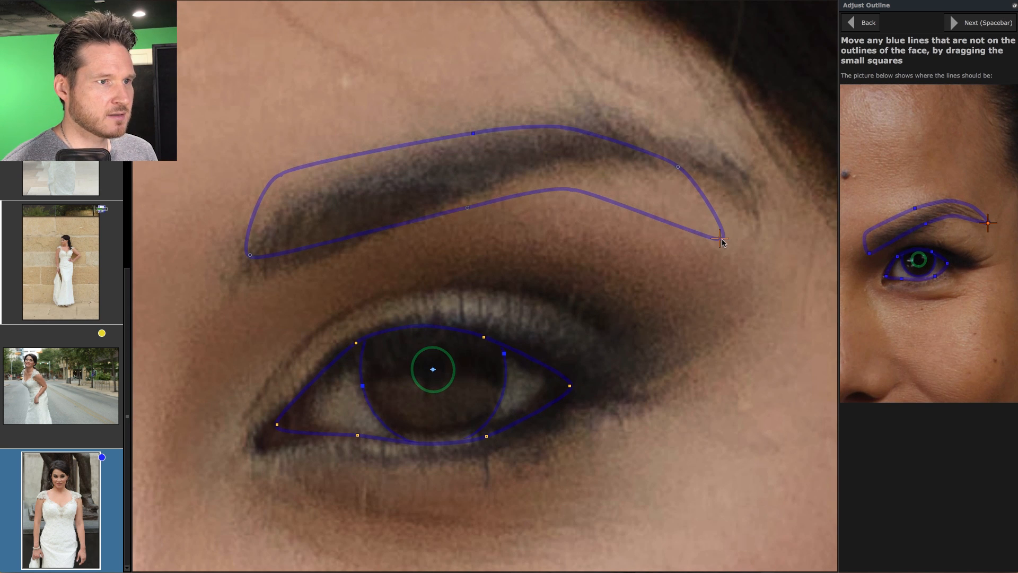
left_click_drag(720, 238, 750, 191)
left_click(710, 293)
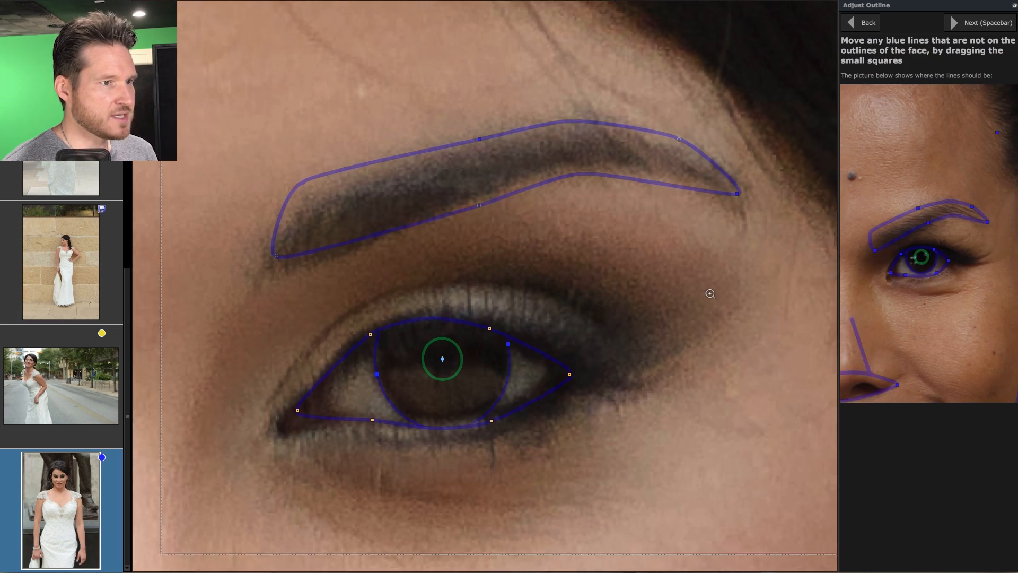
left_click(355, 265)
left_click(355, 265)
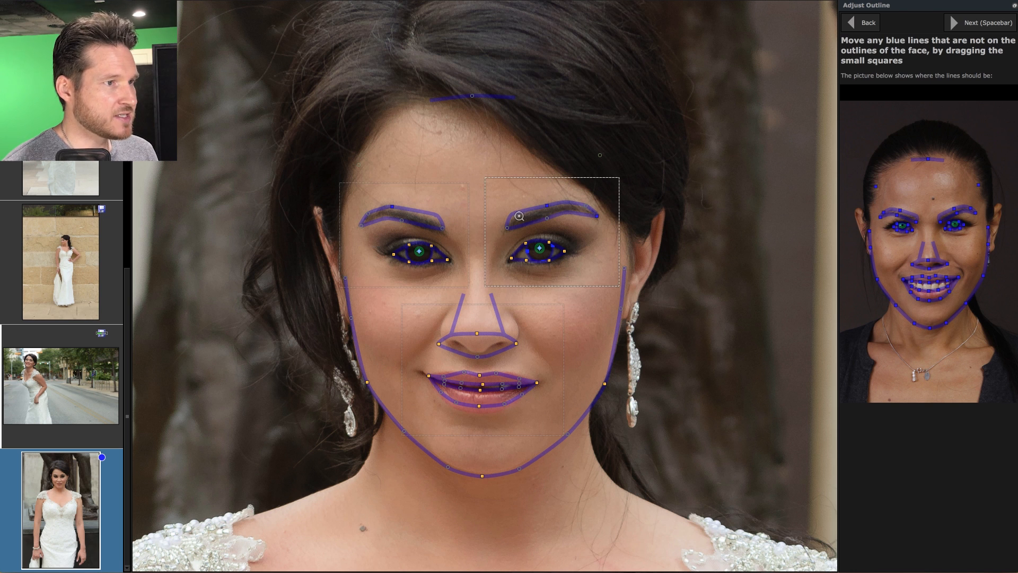
Fit the mouth outline to the mouth corner on the image's left and to the lower edge of the bottom lip
left_click(536, 360)
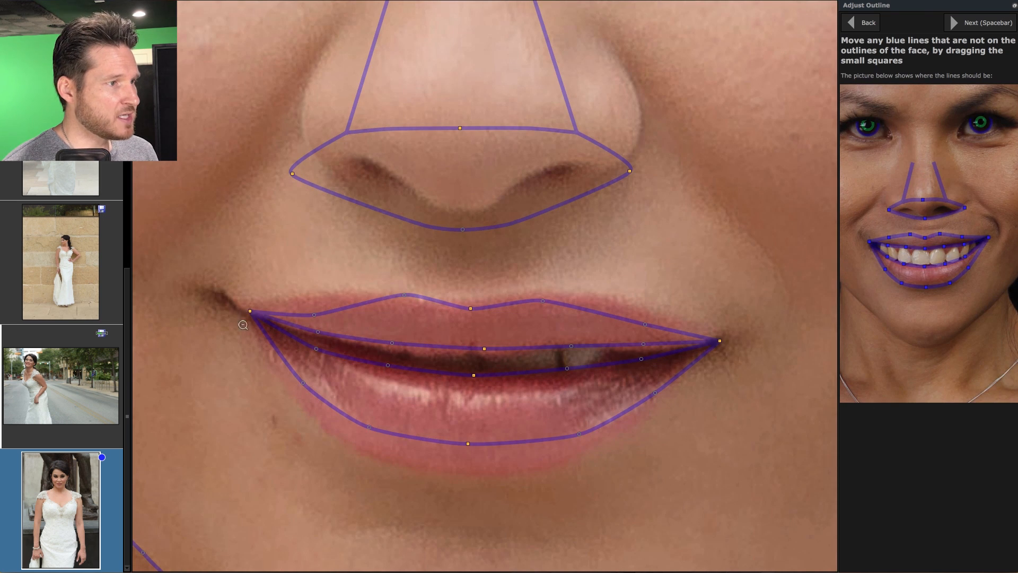
left_click_drag(250, 311, 227, 302)
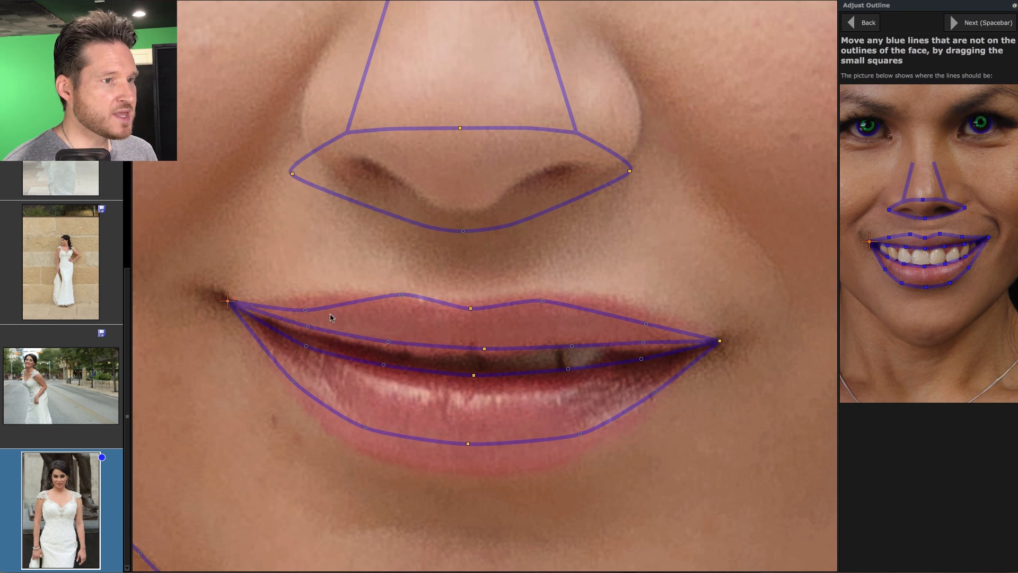
left_click_drag(468, 444, 464, 473)
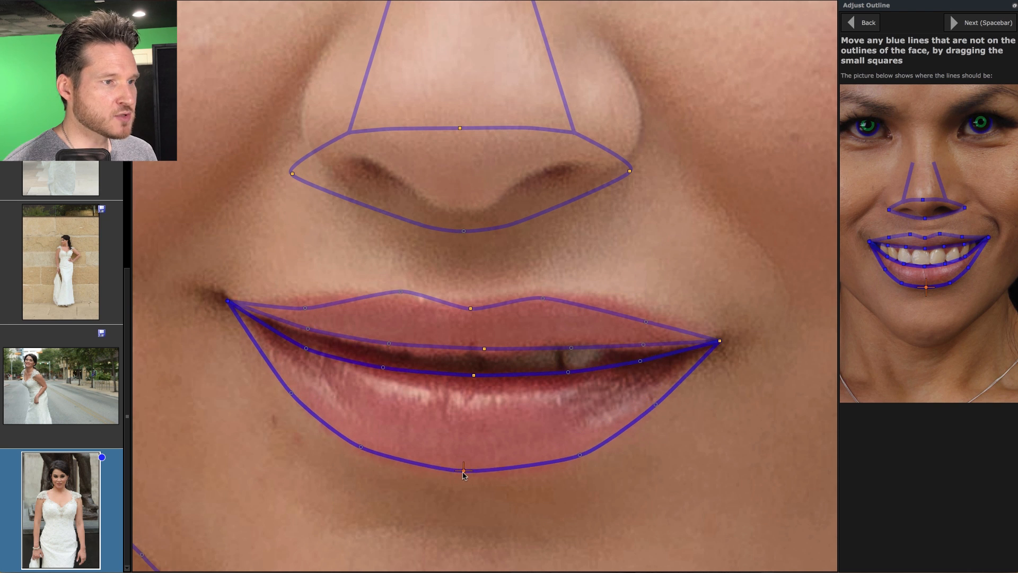
Align the inner lines of the upper and lower lips with the edges of the mouth opening
left_click_drag(484, 348, 472, 358)
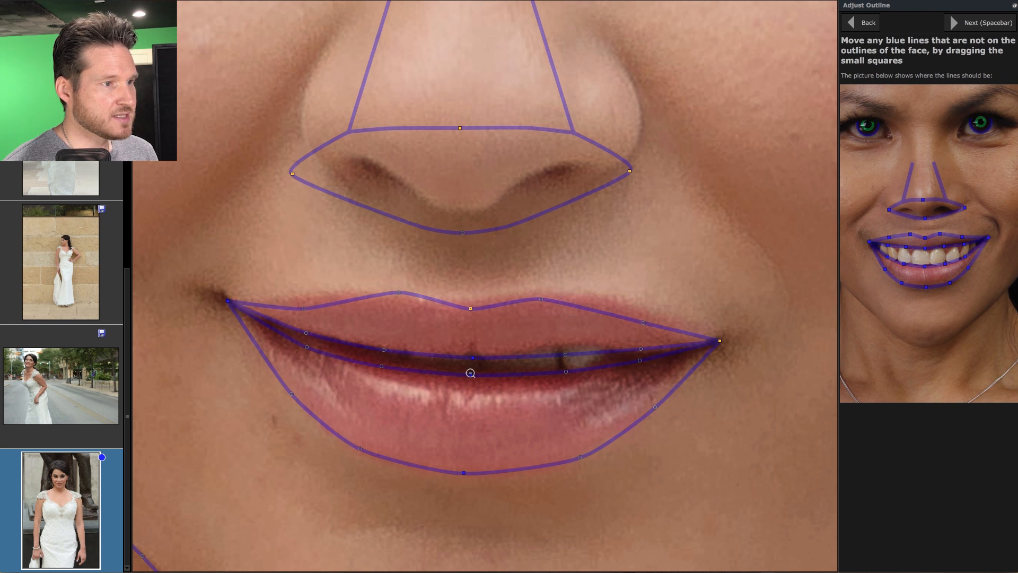
mouse_move(470, 375)
left_mouse_down()
mouse_move(470, 358)
mouse_move(467, 368)
left_mouse_up()
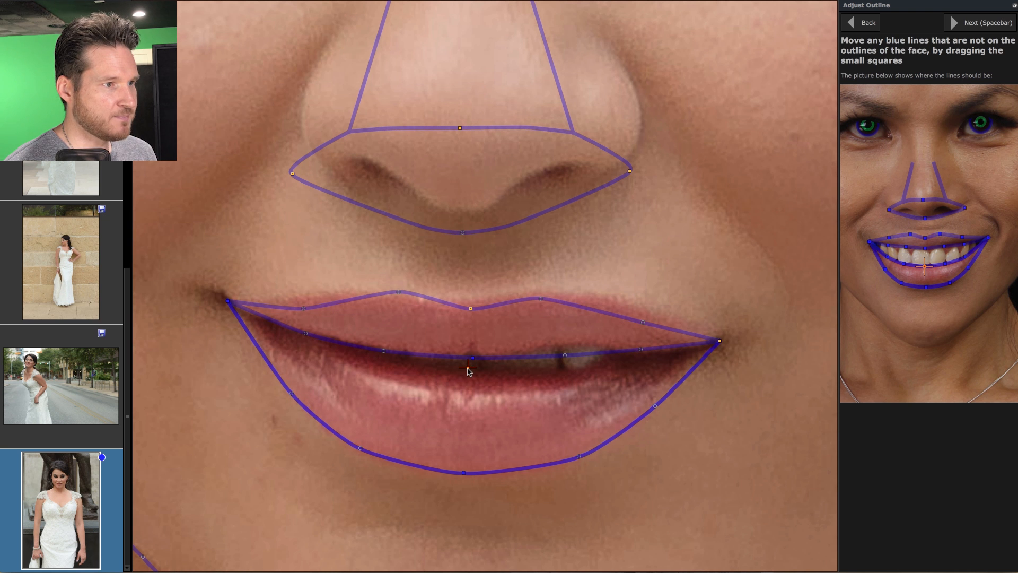
scroll(468, 369, "up", 5)
scroll(467, 369, "down", 5)
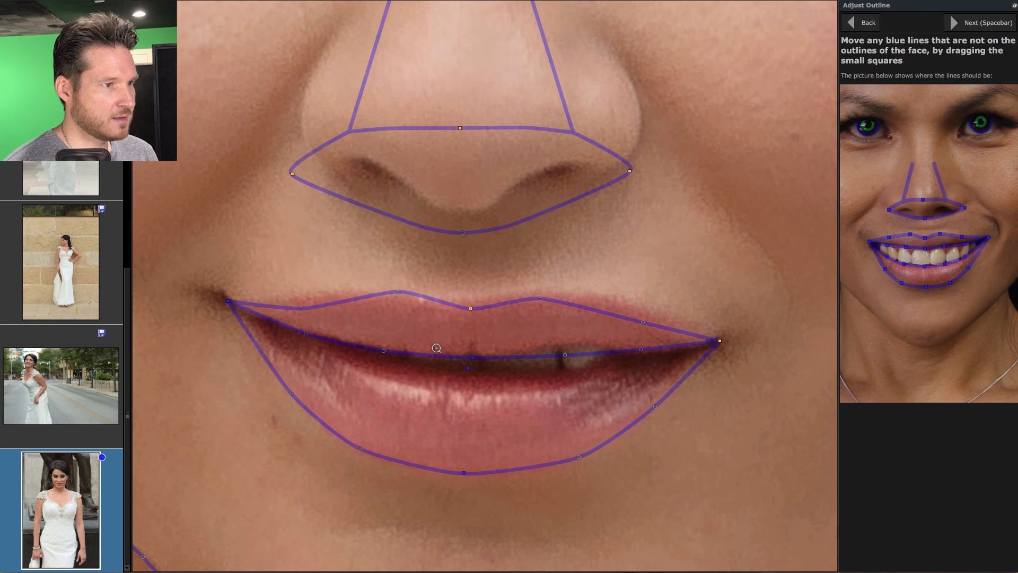
left_click_drag(470, 378, 469, 383)
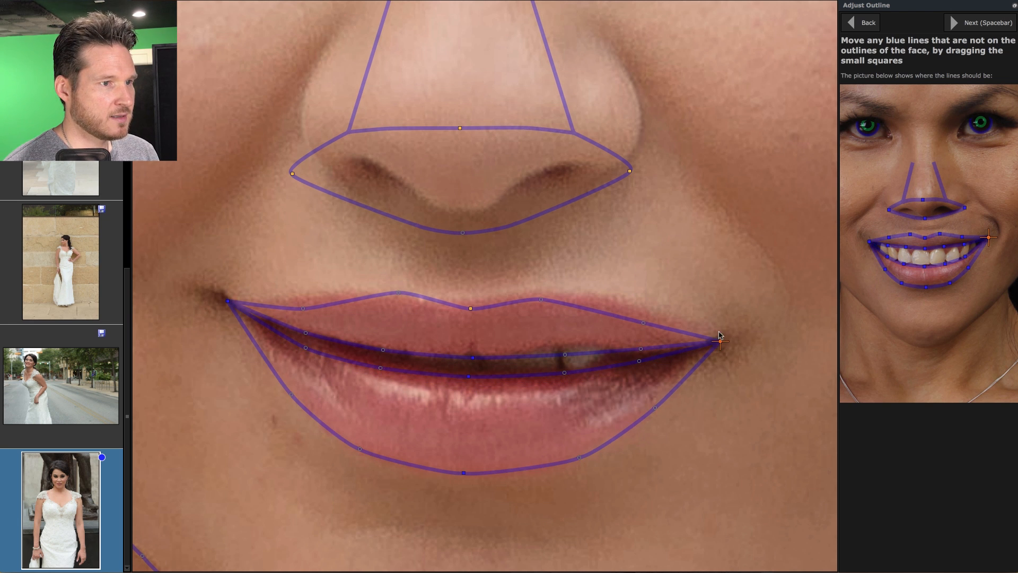
Refine the lip outline at the mouth corner on the image's right, along the upper lip's top edge and along the mouth opening
left_click_drag(719, 340, 719, 338)
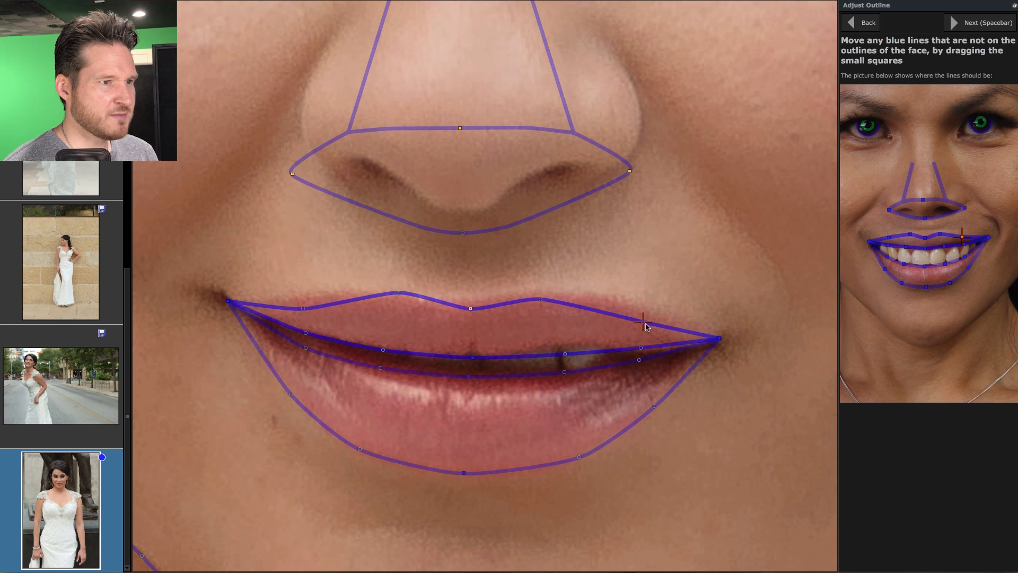
left_click_drag(642, 319, 644, 312)
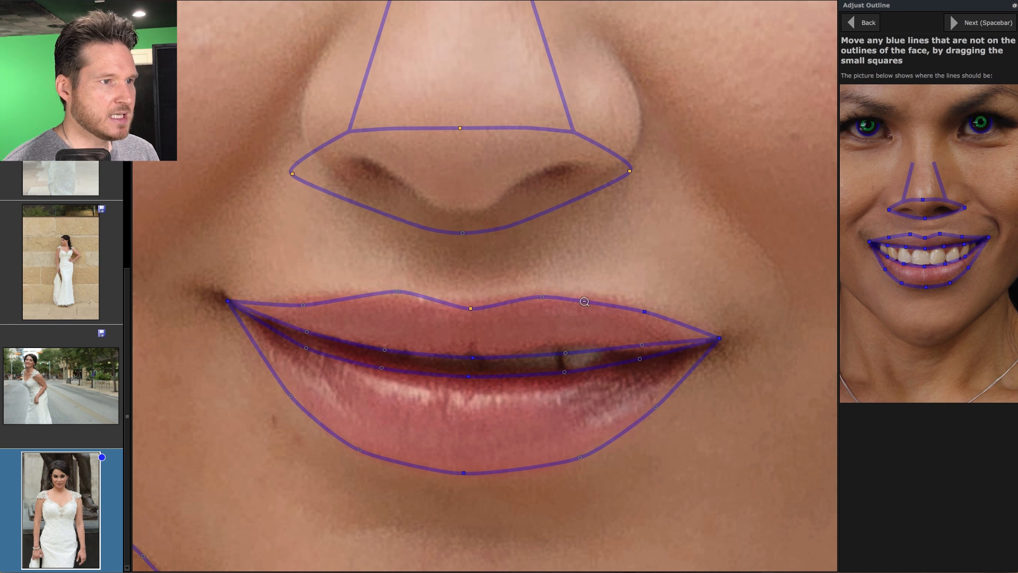
left_click_drag(543, 299, 543, 293)
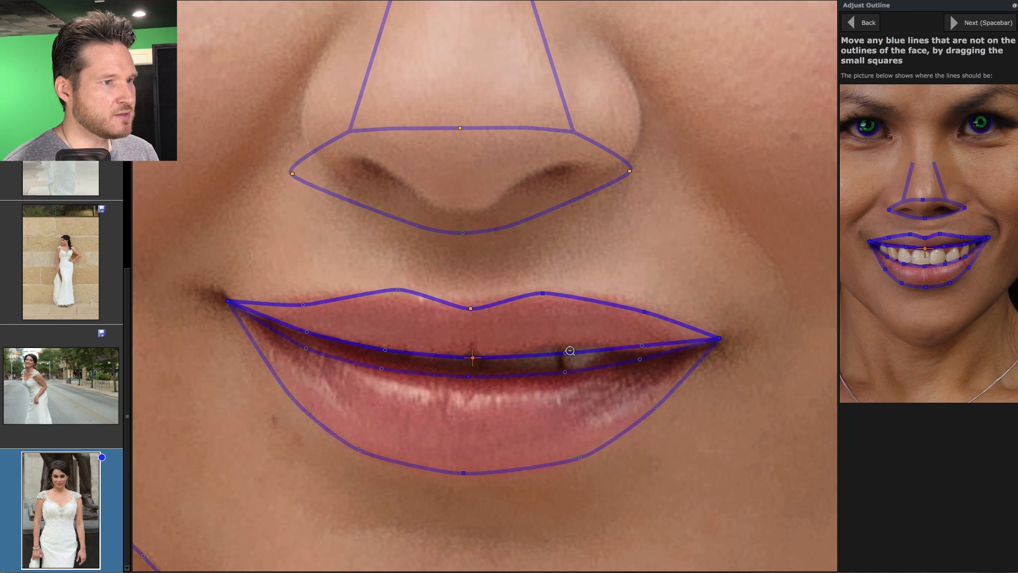
left_click_drag(565, 353, 566, 375)
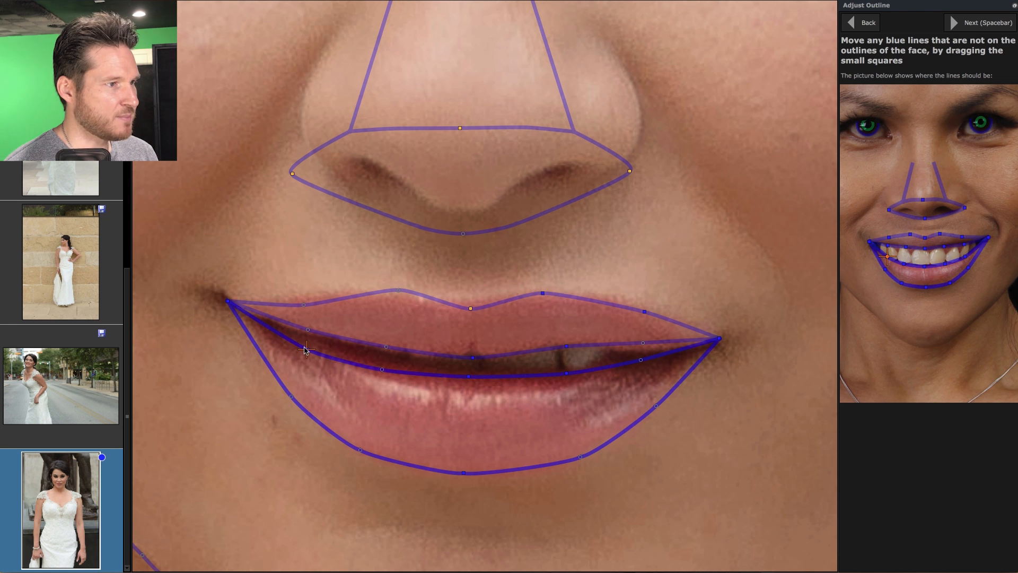
left_click_drag(307, 349, 305, 342)
key("space")
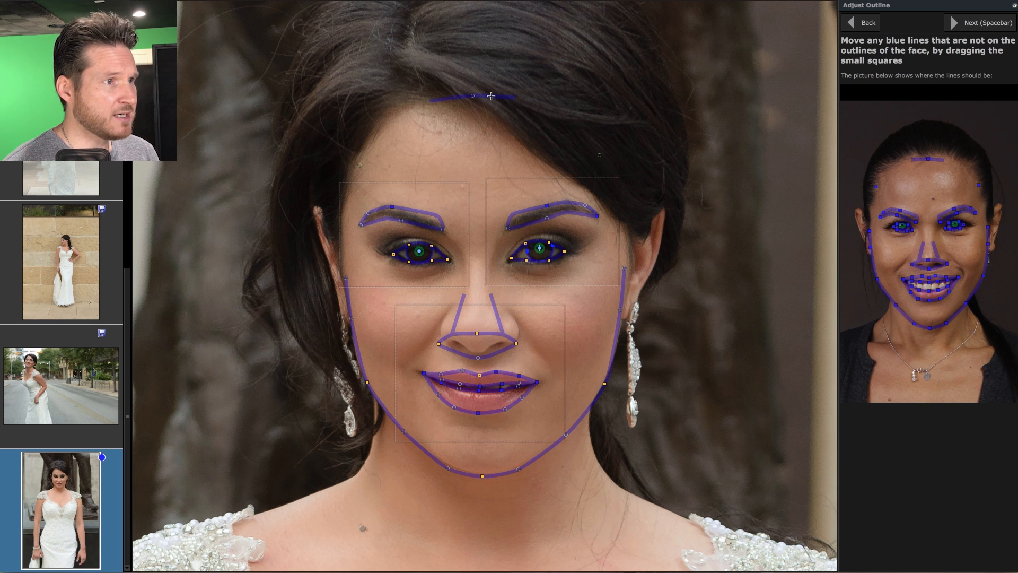
Proceed to the enhancement stage and raise the Face Sculpt Master Fade to 48, checking the full picture and the face
left_click(986, 25)
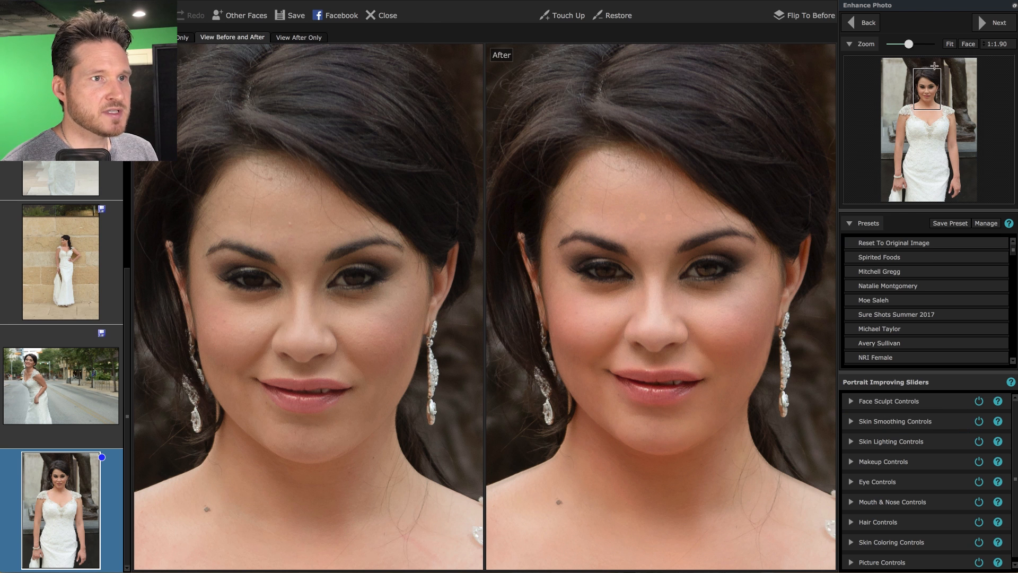
left_click(949, 44)
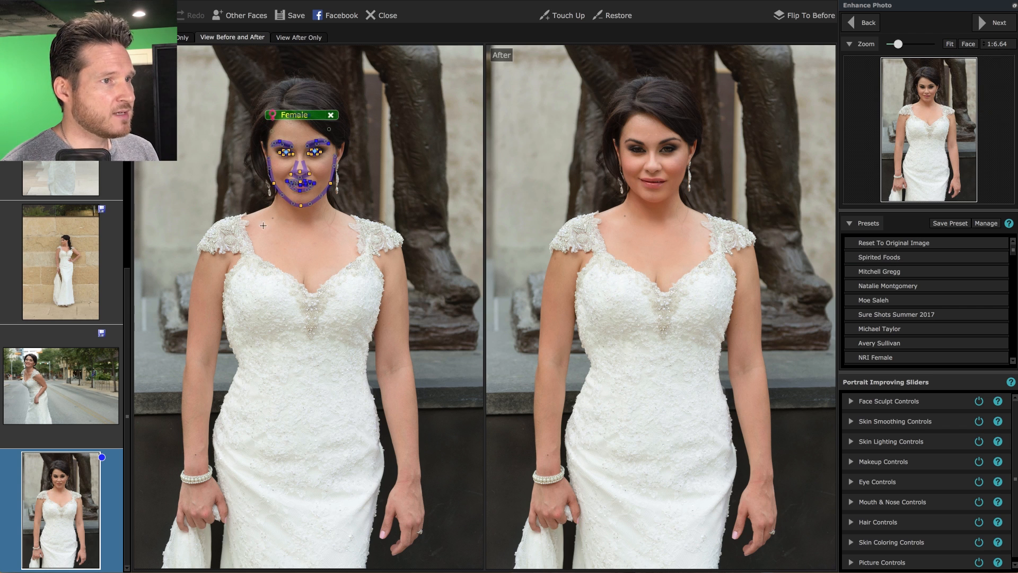
left_click(920, 400)
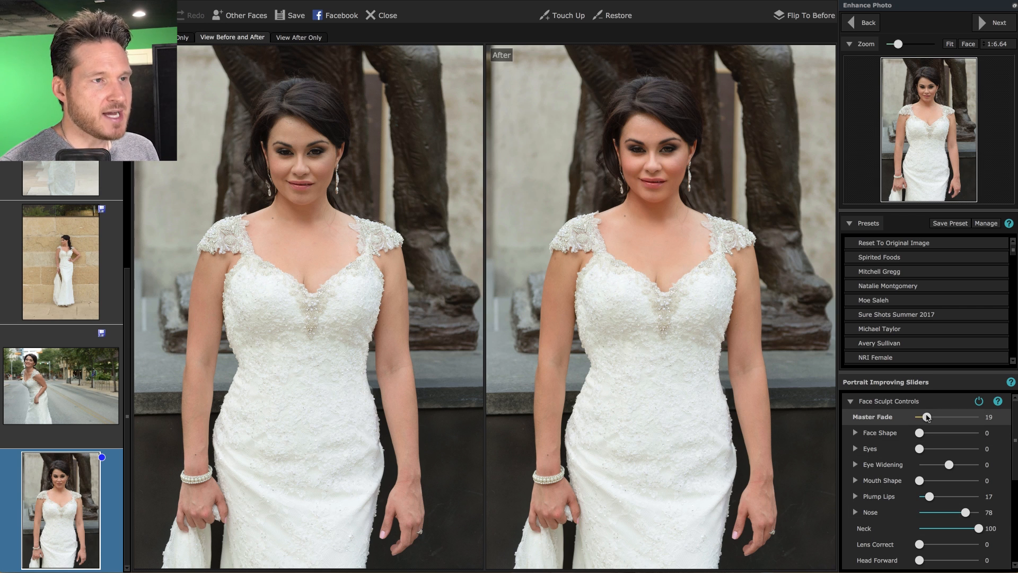
mouse_move(926, 417)
left_mouse_down()
mouse_move(957, 417)
mouse_move(942, 417)
left_mouse_up()
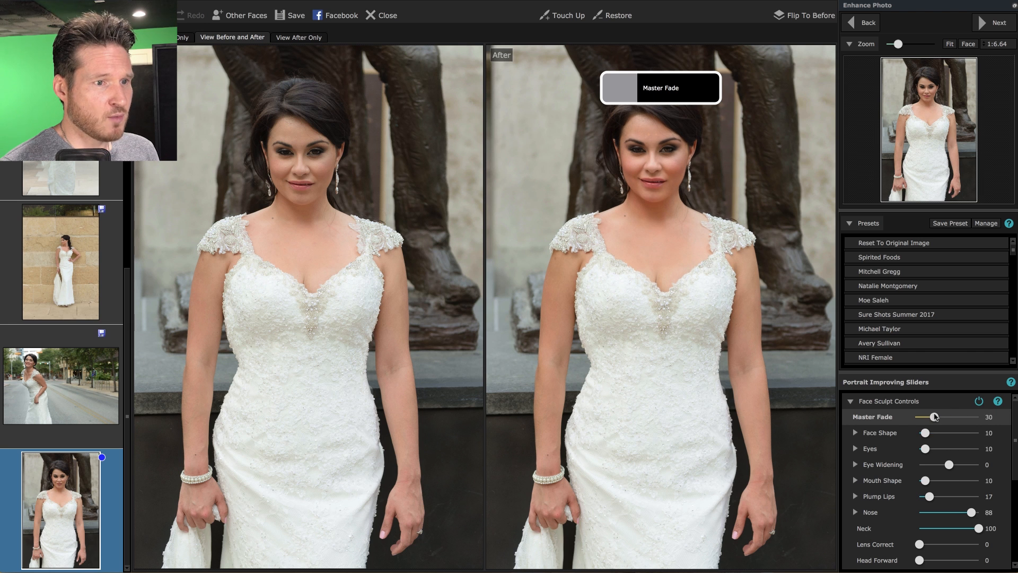
left_click(970, 44)
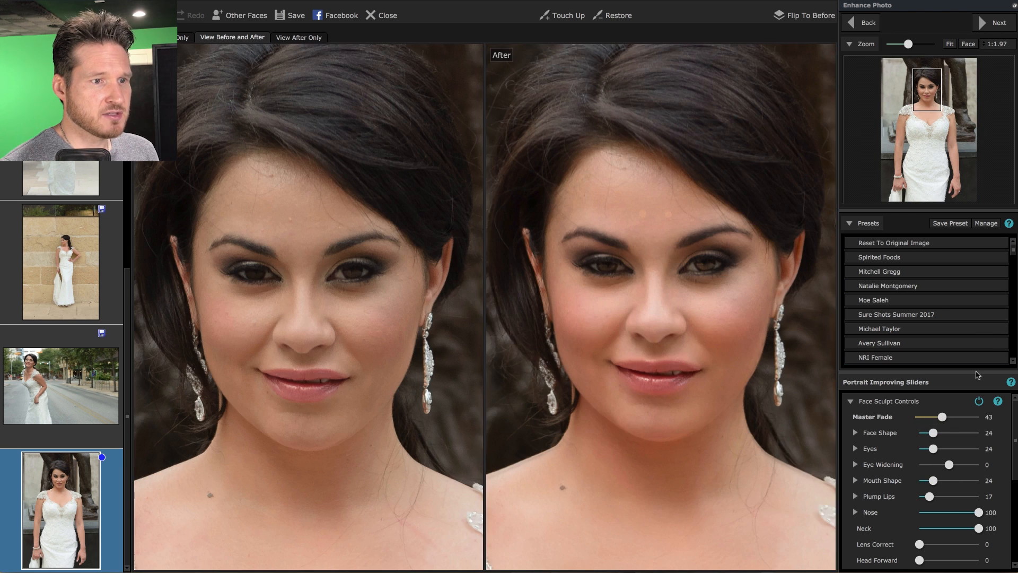
mouse_move(943, 417)
left_mouse_down()
mouse_move(967, 417)
mouse_move(932, 417)
mouse_move(963, 418)
mouse_move(936, 419)
mouse_move(947, 419)
left_mouse_up()
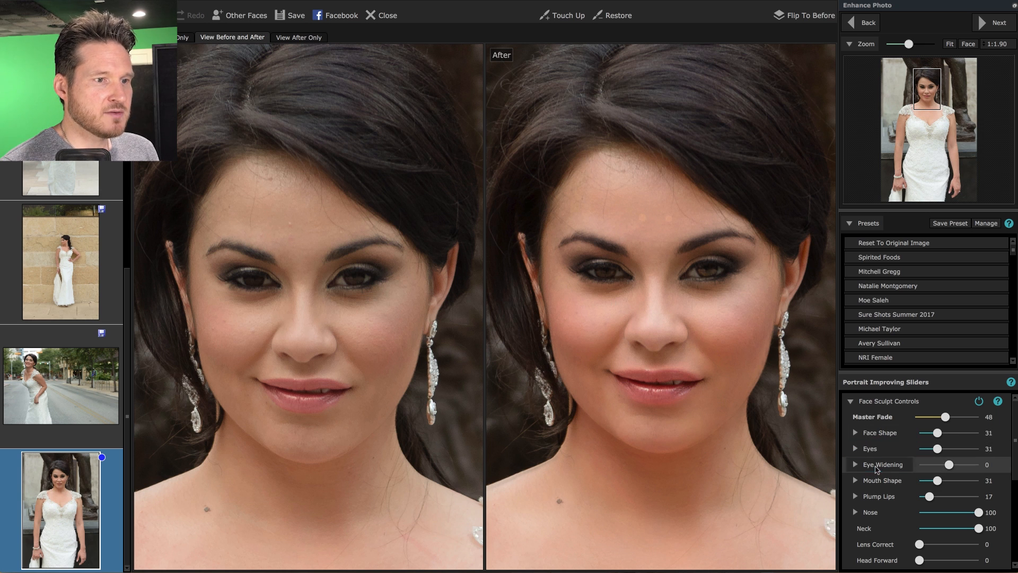
Set the Left Eye face sculpting amount to 25 and try the Widen Left adjustment, leaving it at 0
left_click(874, 449)
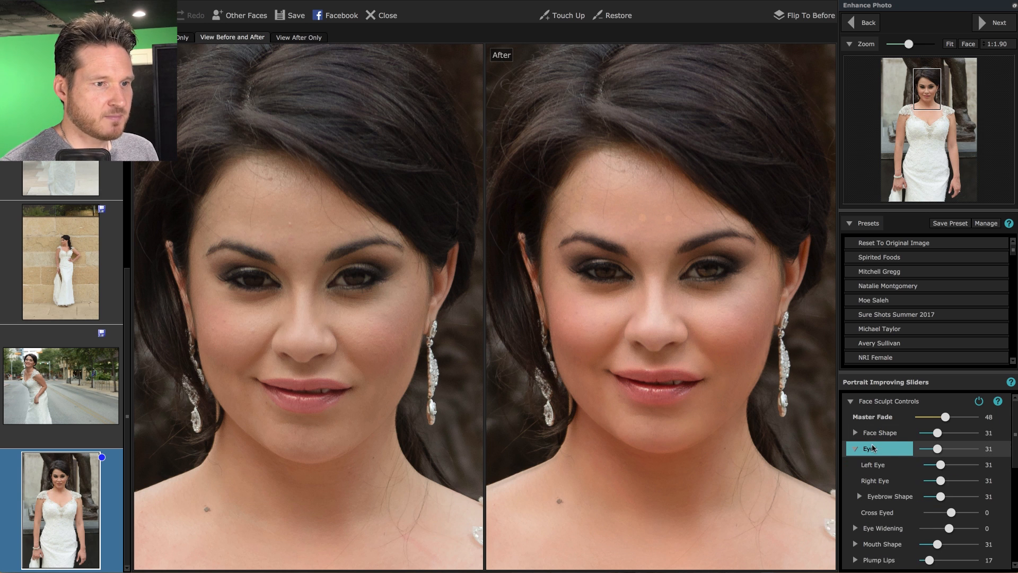
left_click_drag(941, 466, 938, 468)
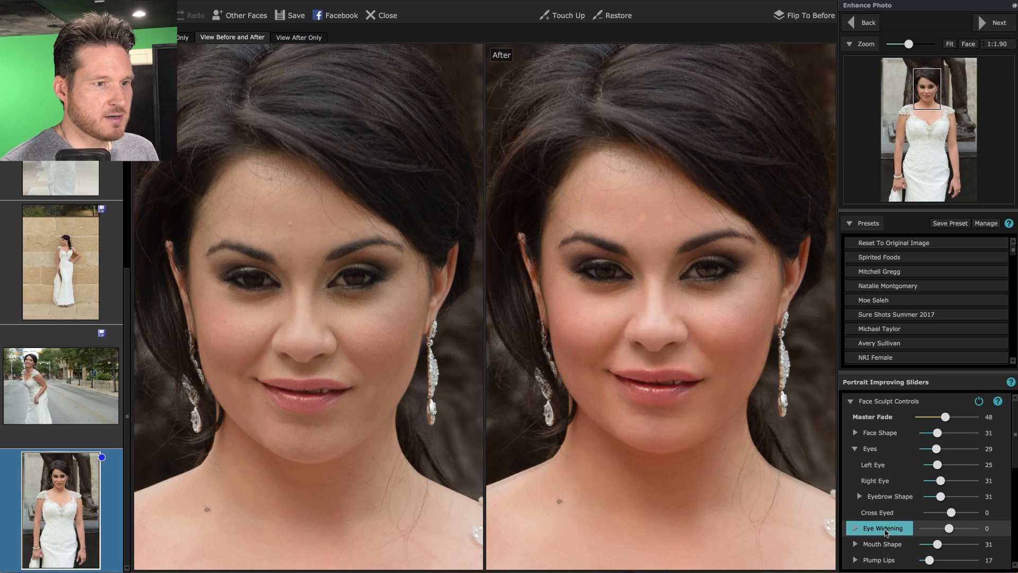
left_click(884, 530)
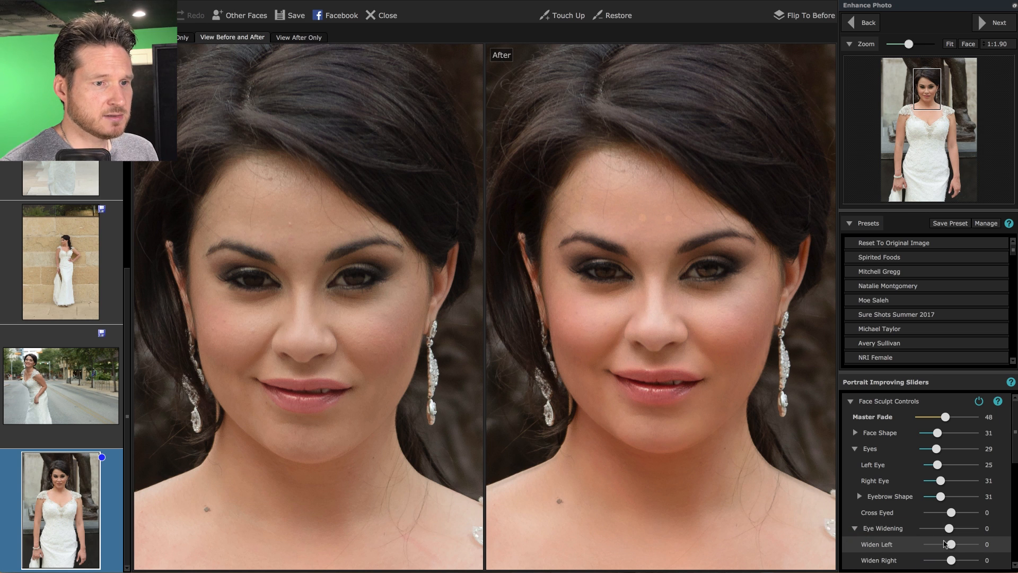
mouse_move(952, 544)
left_mouse_down()
mouse_move(968, 546)
mouse_move(953, 545)
left_mouse_up()
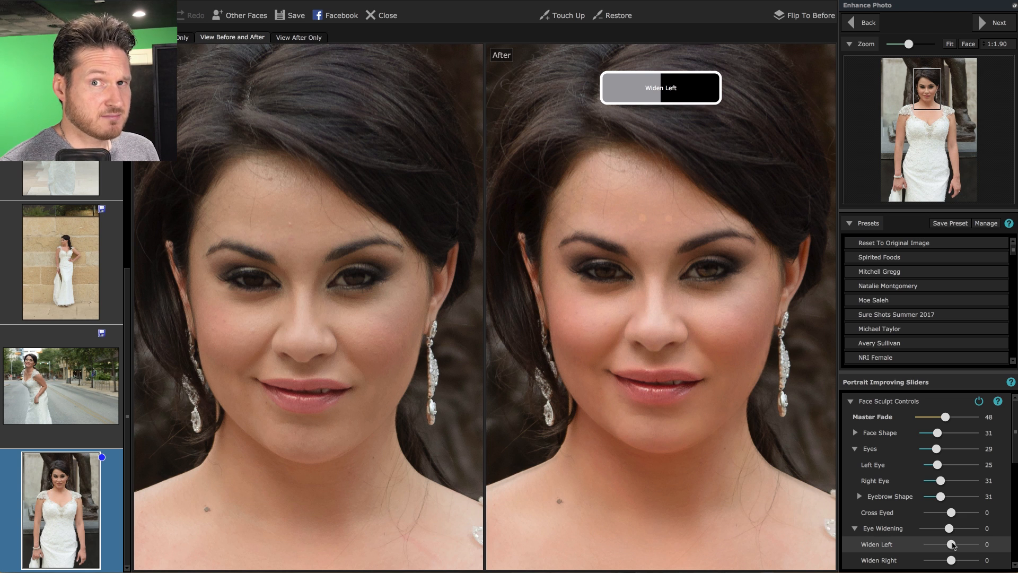
Set the Widen Left eye widening amount to 59 and collapse the Face Sculpt Controls
left_click_drag(953, 545, 968, 546)
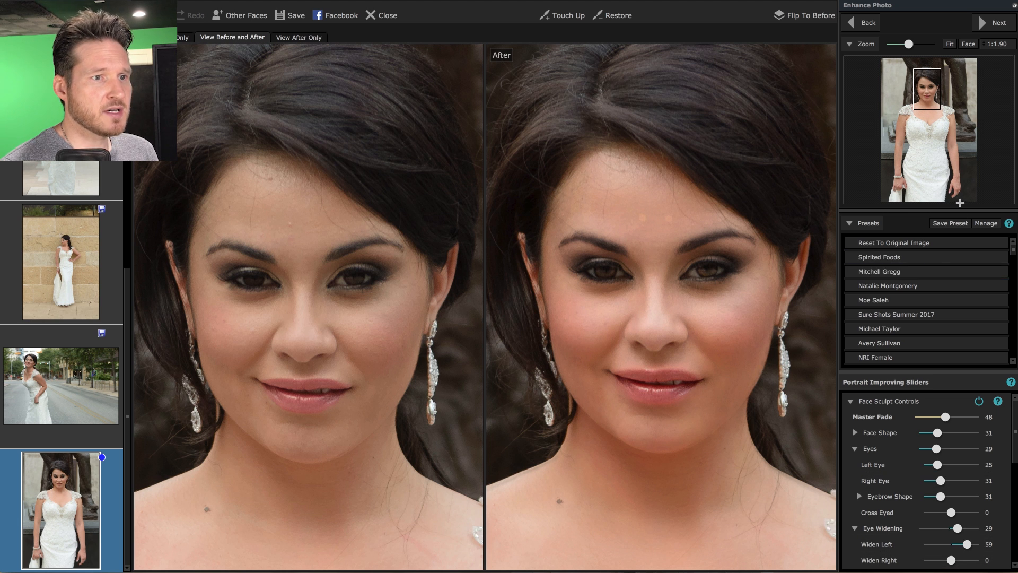
left_click(880, 400)
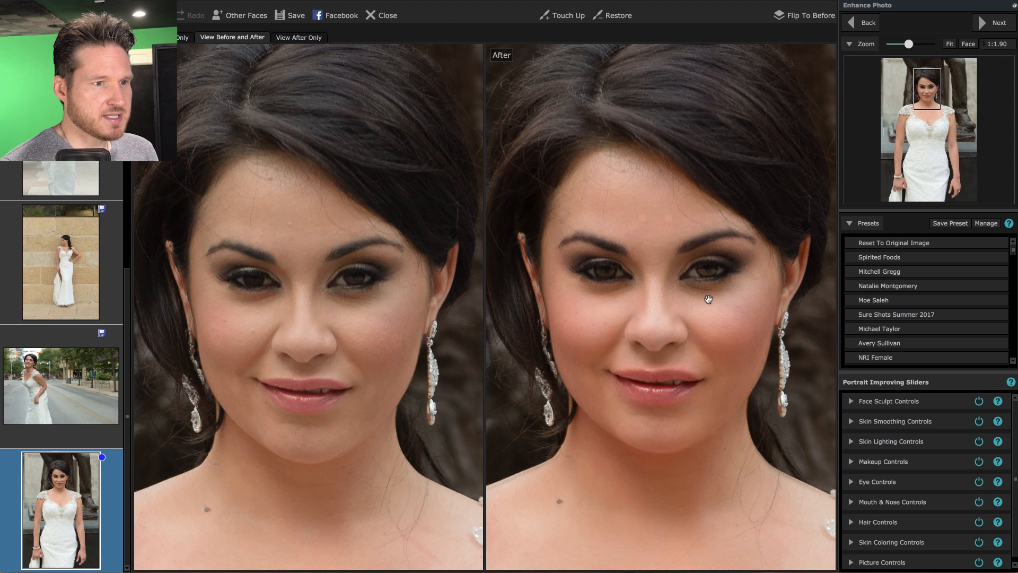
In the Skin Smoothing Controls, lower Remove Shine to 58 and the Master Fade to 22
left_click(881, 421)
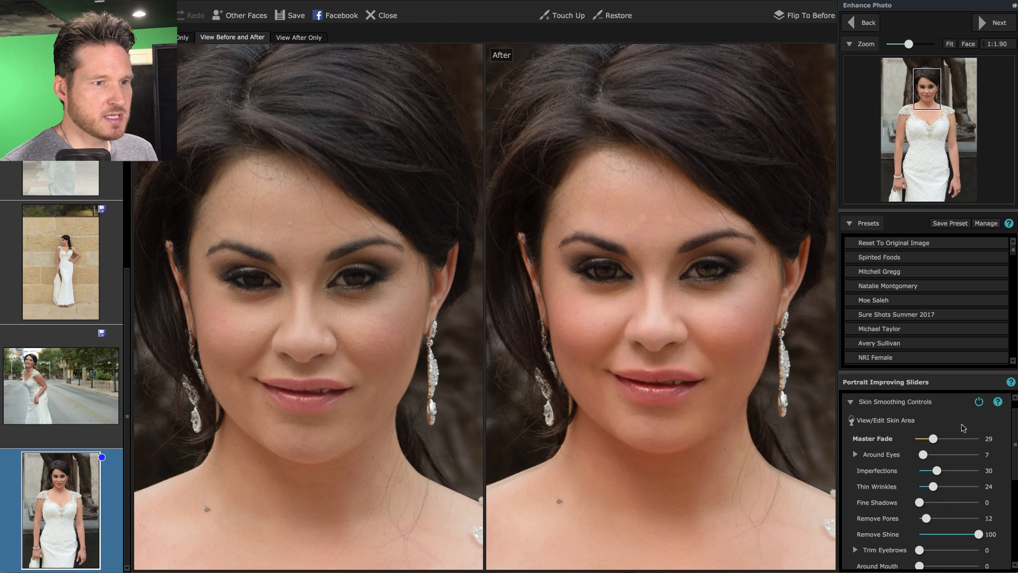
scroll(1002, 450, "down", 3)
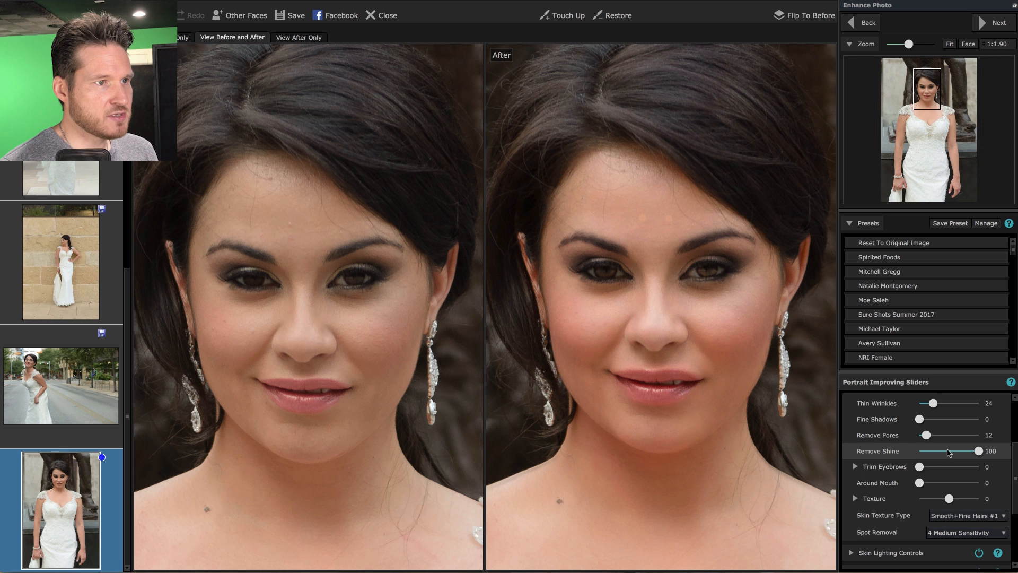
left_click_drag(948, 452, 954, 452)
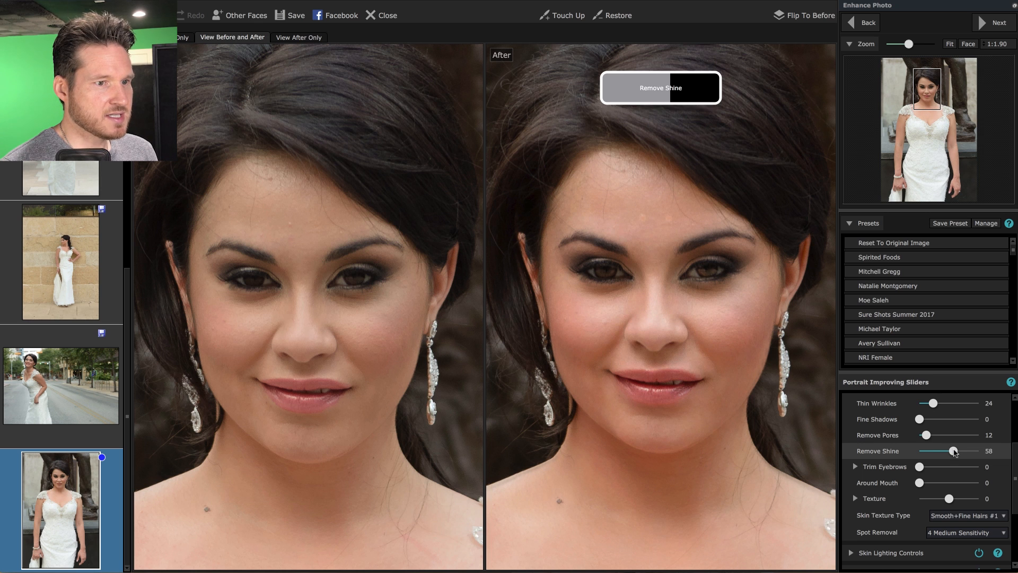
left_click(855, 500)
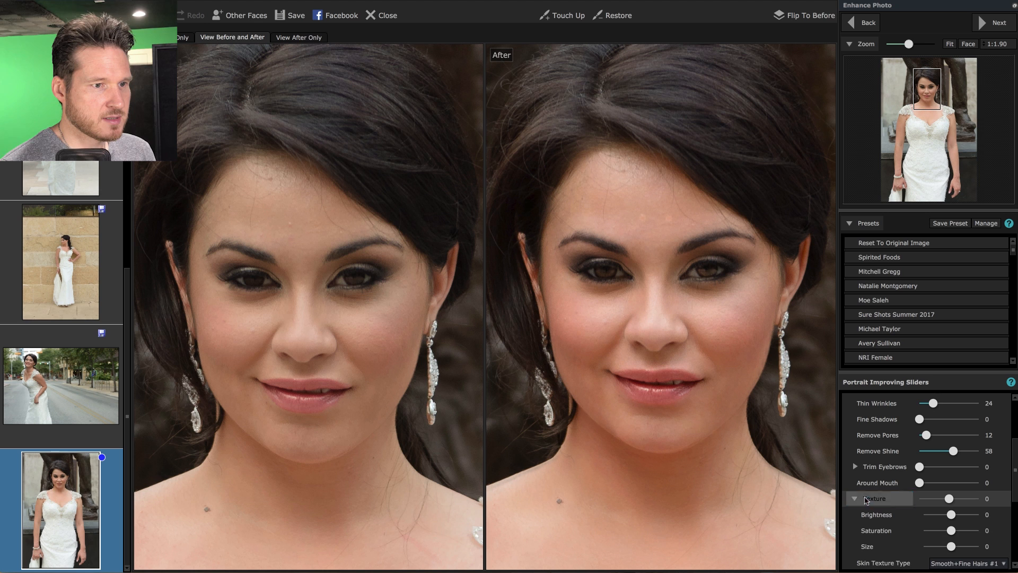
left_click(888, 493)
scroll(891, 446, "up", 3)
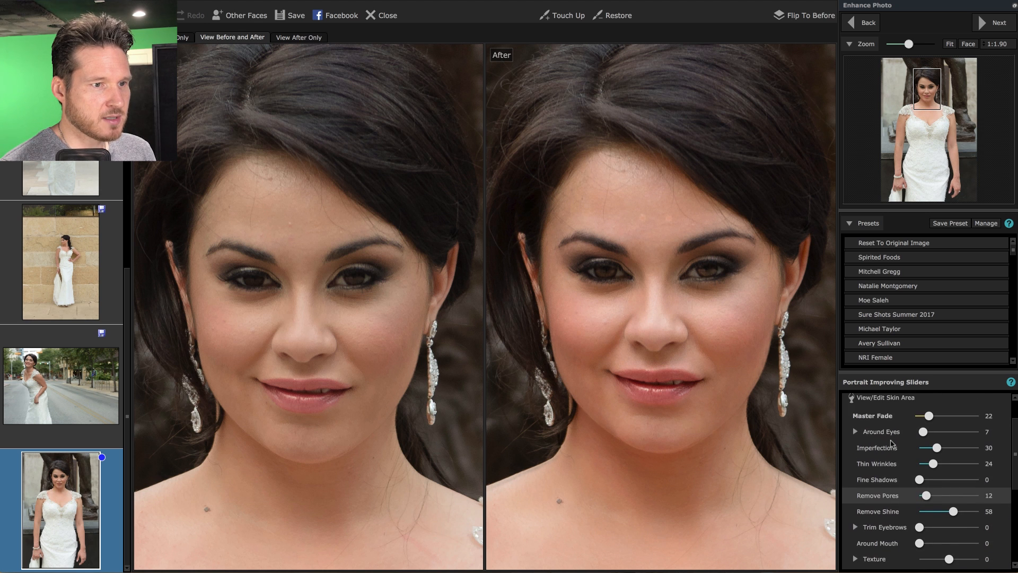
Expand the skin smoothing Texture settings and examine their Brightness, Saturation and Size options
scroll(892, 443, "down", 5)
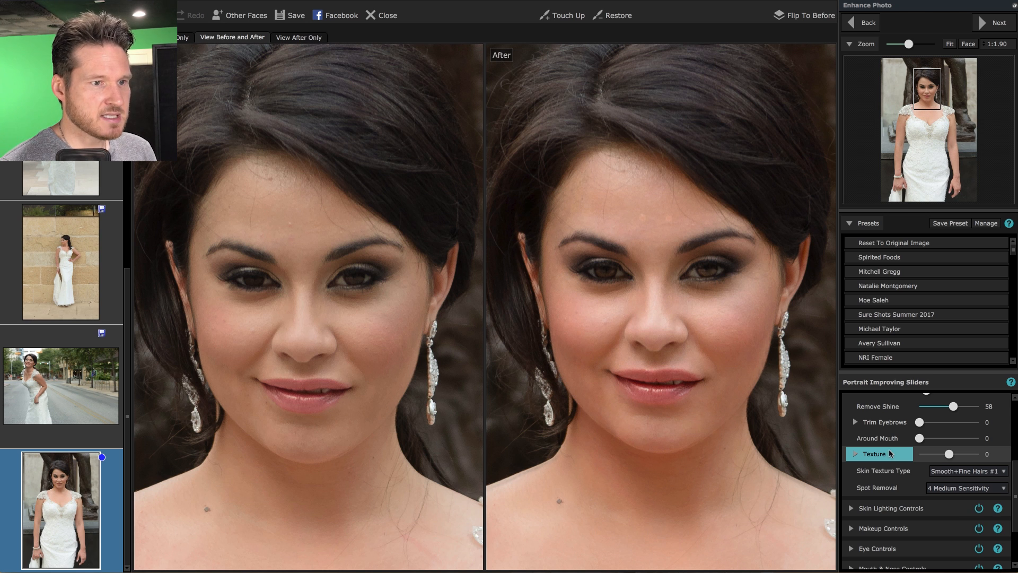
left_click(873, 454)
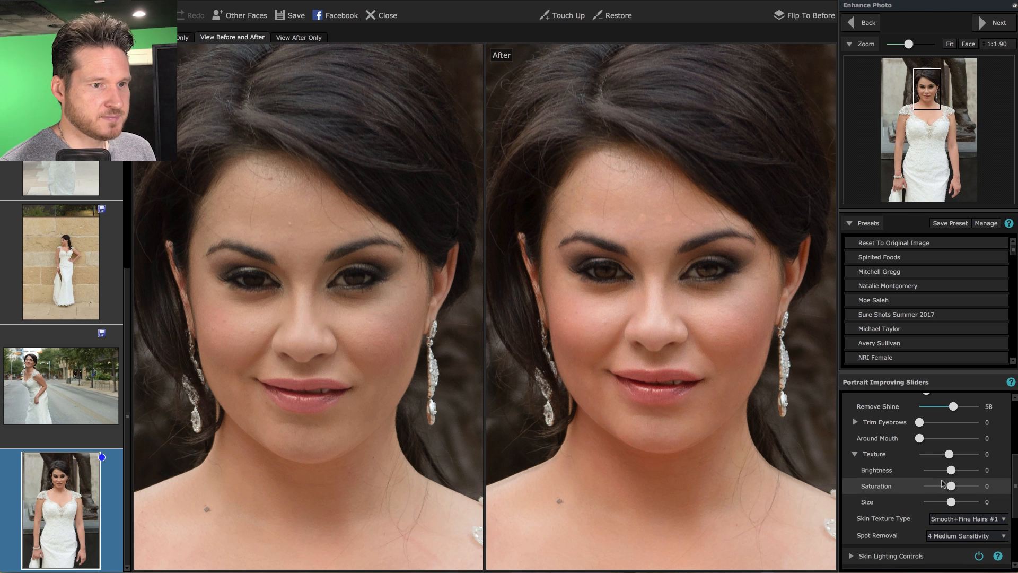
mouse_move(942, 453)
left_mouse_down()
mouse_move(928, 455)
mouse_move(962, 455)
mouse_move(946, 455)
left_mouse_up()
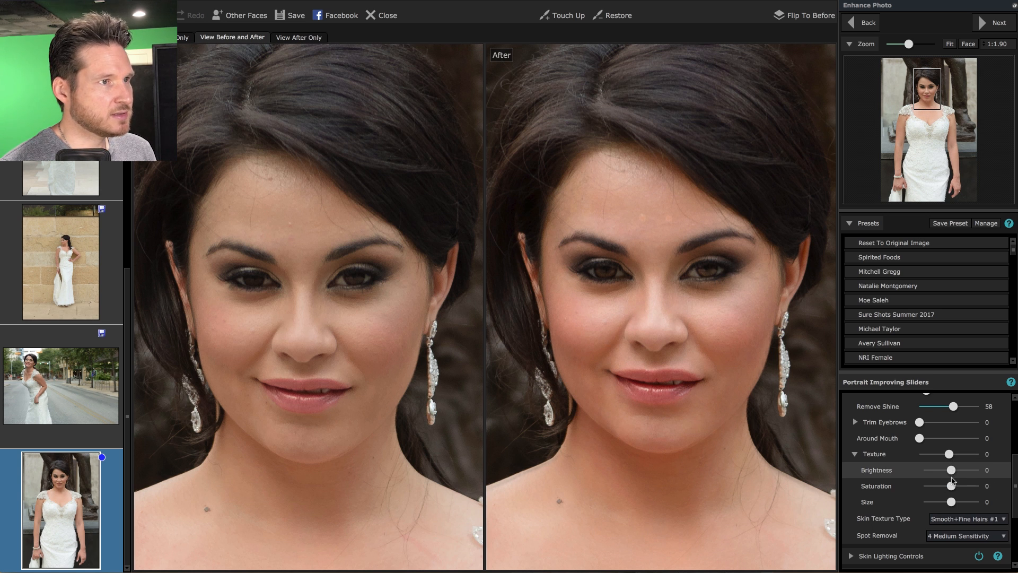
Activate the Restore brush and reduce its size to 16
left_click(605, 17)
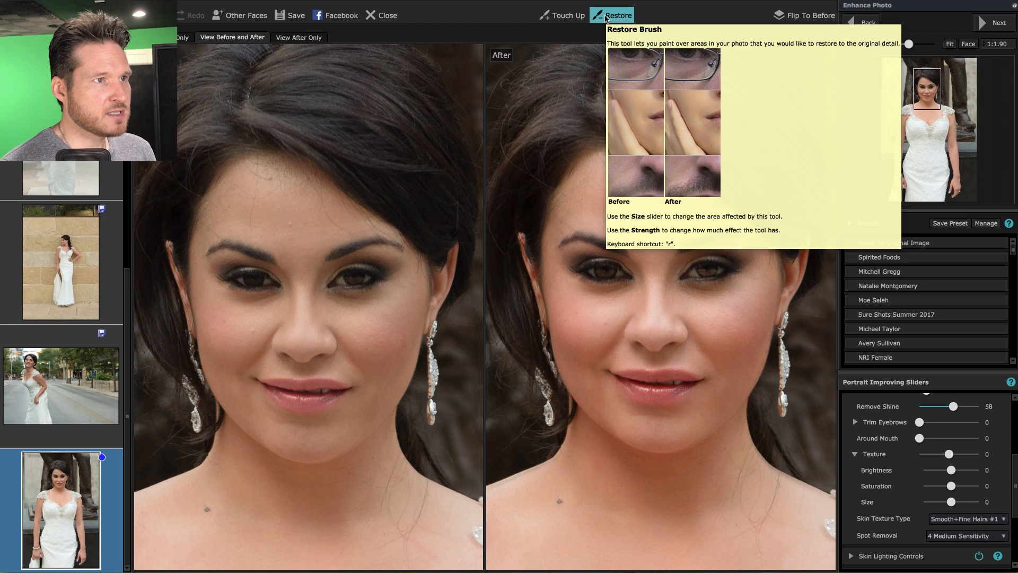
left_click(606, 17)
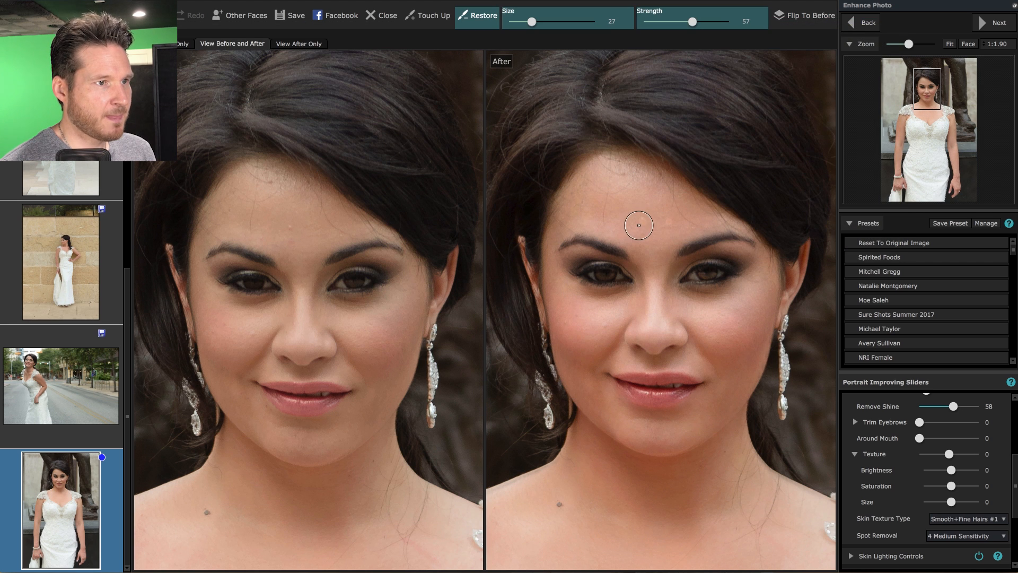
key("bracketleft")
key("bracketleft")
key("bracketleft")
key("bracketleft")
key("bracketleft")
key("bracketleft")
key("bracketleft")
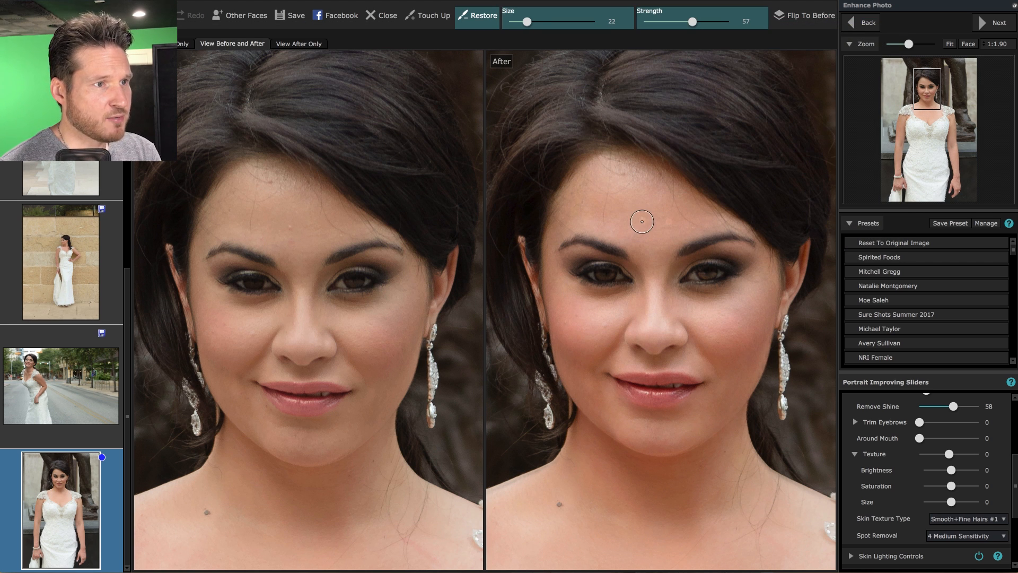
key("bracketleft")
key("bracketleft")
key("bracketleft")
key("bracketleft")
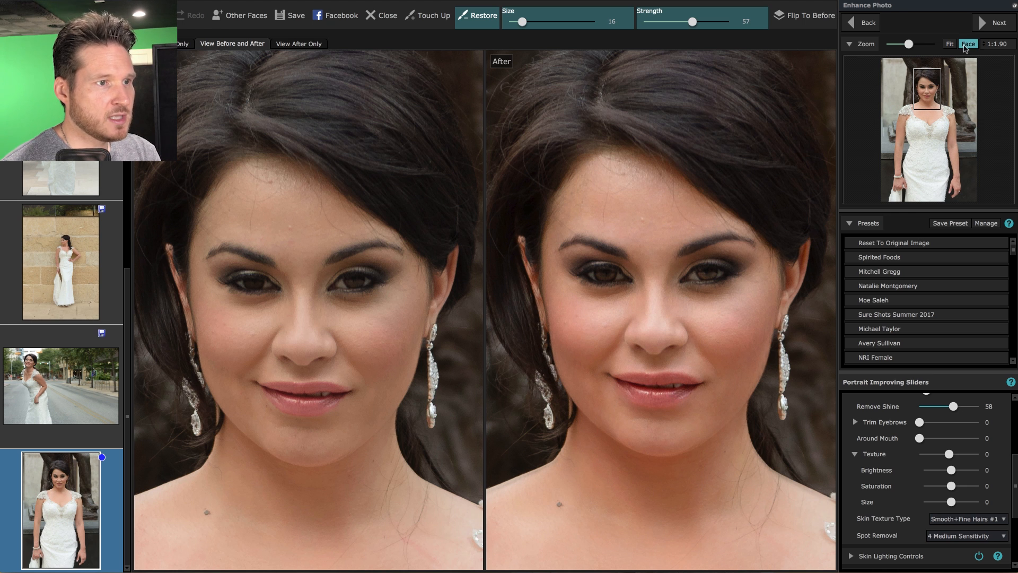
Zoom in to 1.24:1 on the bride's forehead and lower the Restore brush strength to 23
left_click_drag(909, 44, 915, 45)
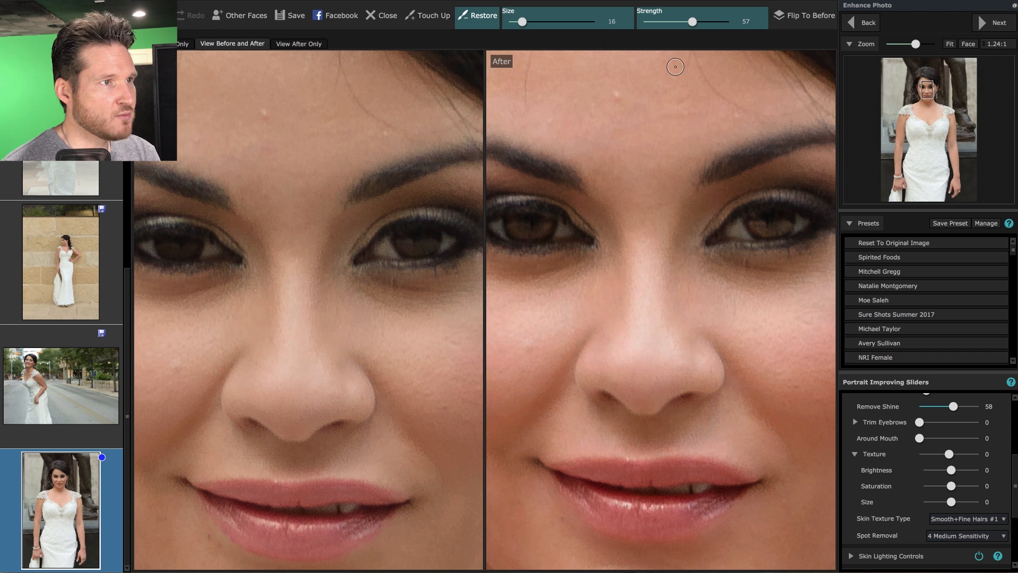
key("space")
left_click_drag(677, 93, 675, 183)
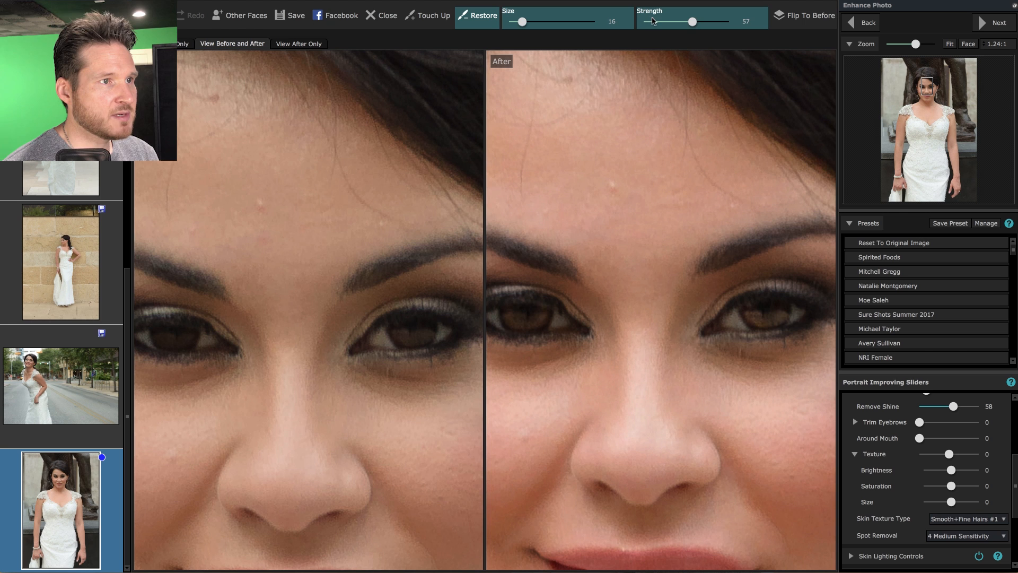
left_click(663, 23)
Touch up the blemish in the middle of the forehead with the Touch Up brush at strength 24, then return to the face view
left_click(434, 17)
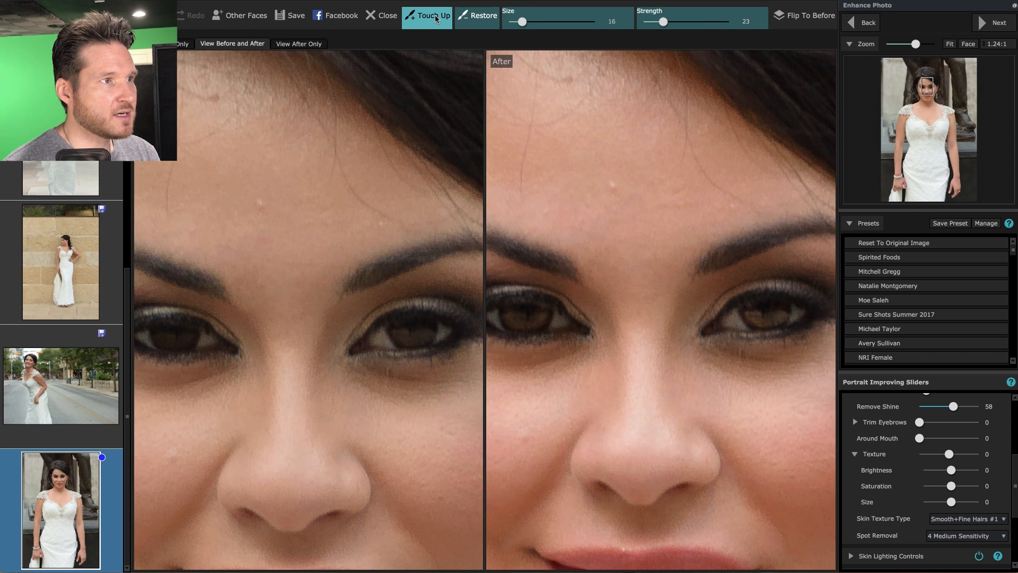
left_click(436, 18)
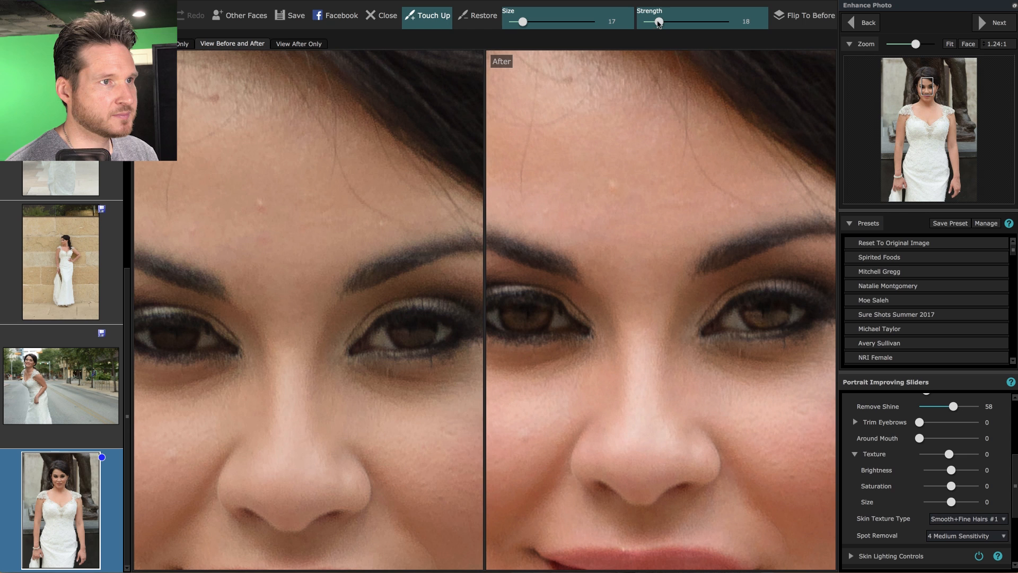
left_click_drag(659, 22, 663, 23)
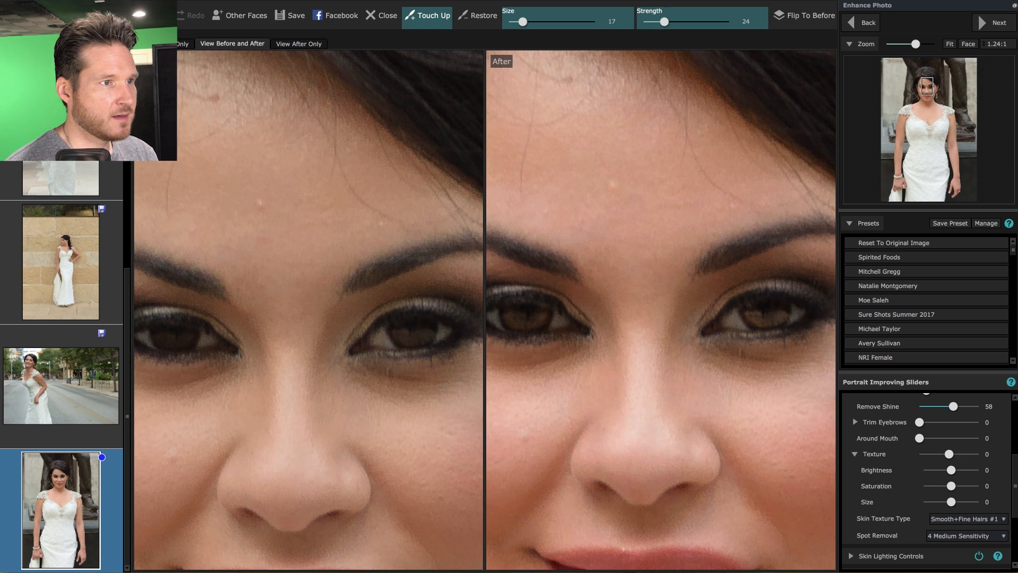
left_click_drag(613, 184, 612, 181)
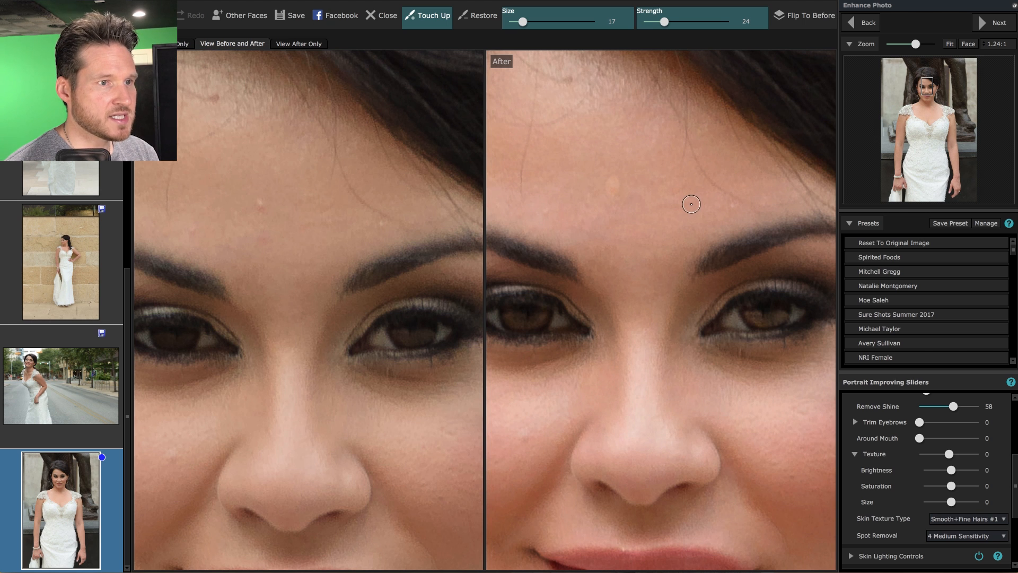
left_click(426, 17)
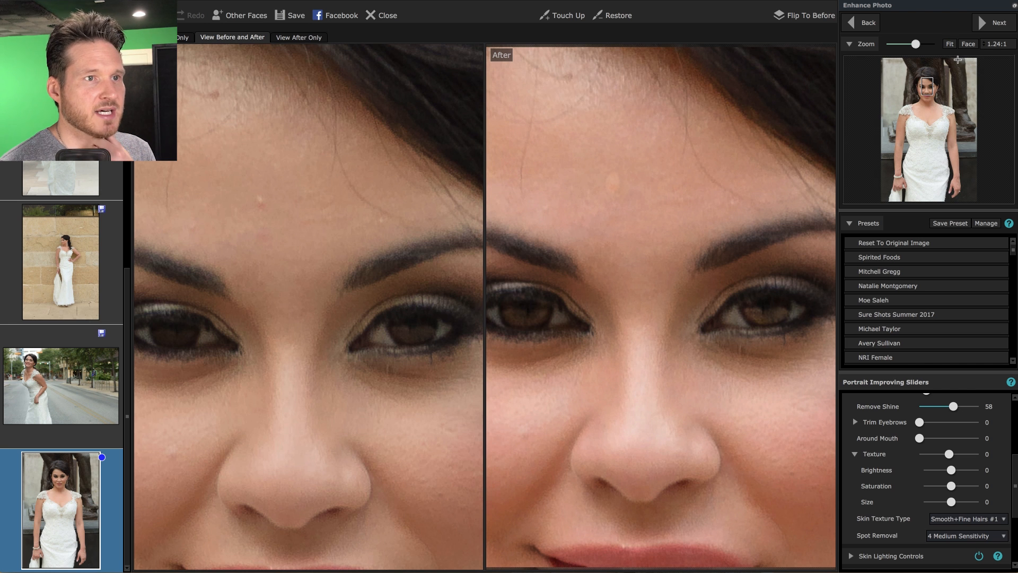
left_click(960, 46)
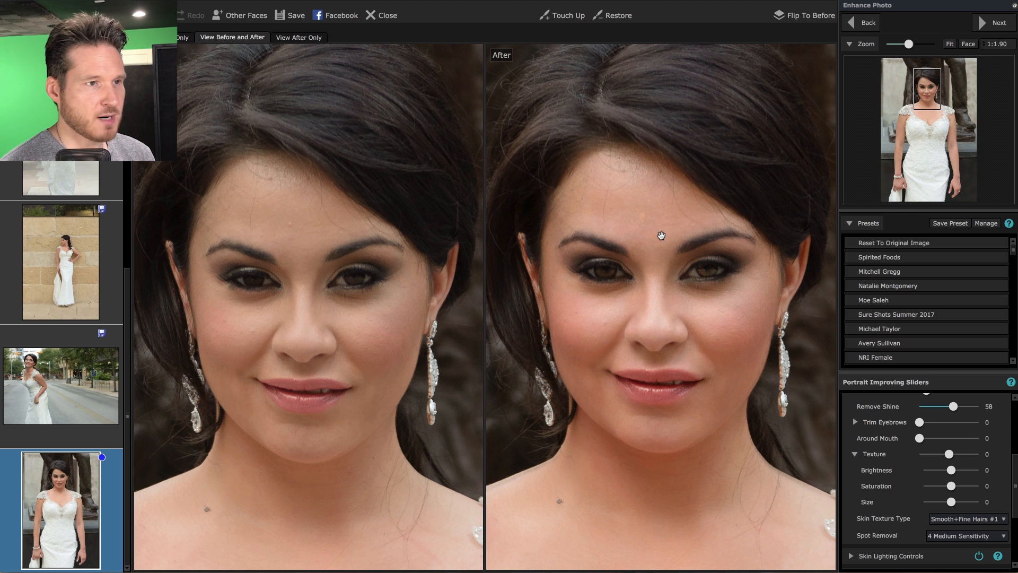
Collapse the Skin Smoothing Controls and compare the face with Skin Coloring and Skin Lighting each switched off and back on
scroll(904, 414, "up", 3)
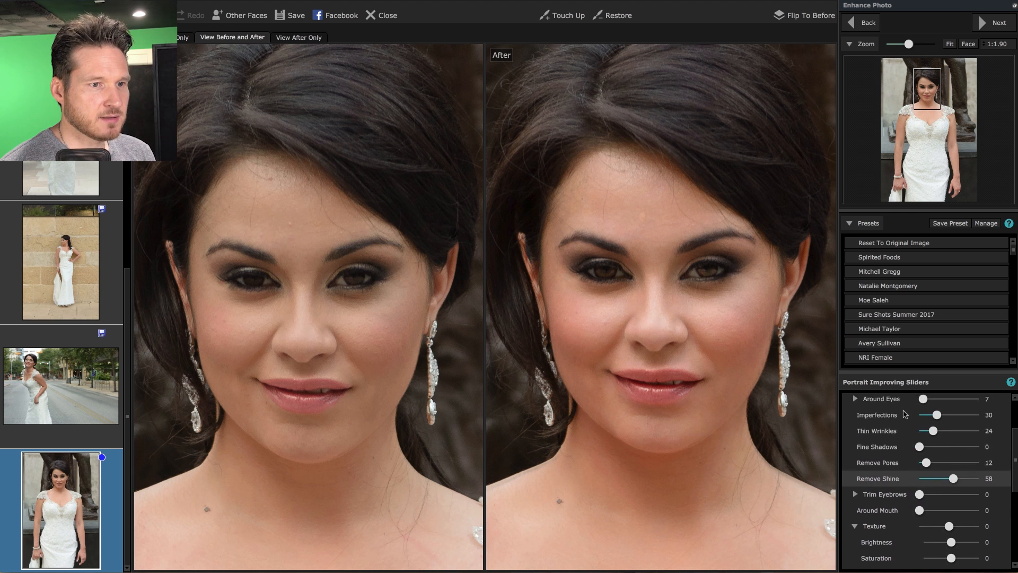
scroll(905, 414, "up", 2)
left_click(905, 406)
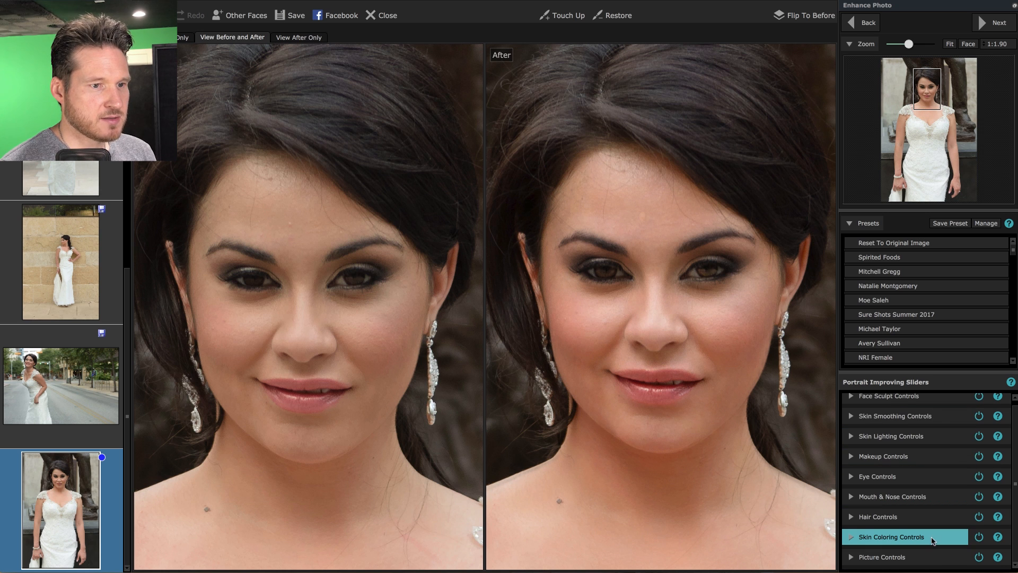
left_click(979, 537)
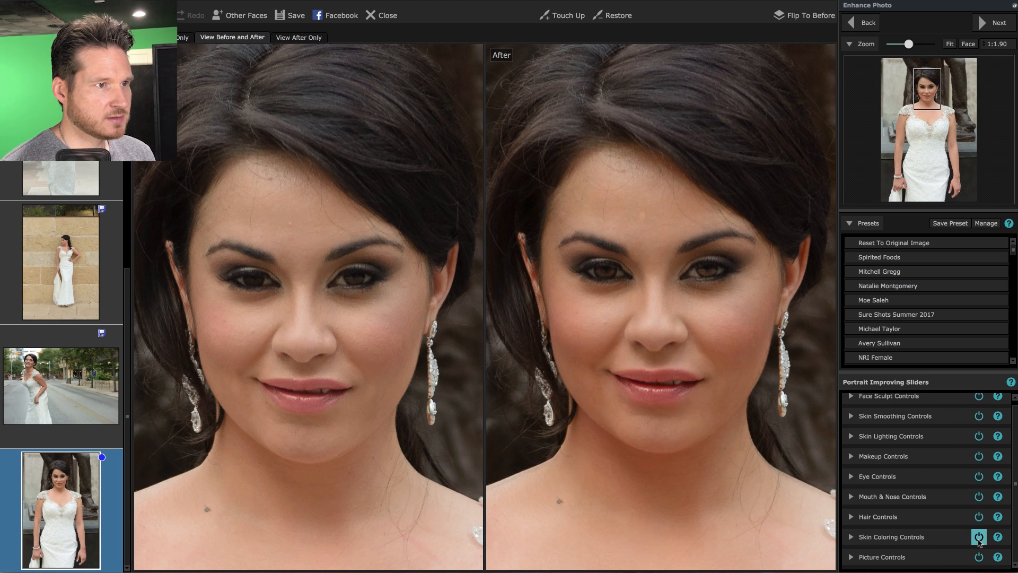
left_click(979, 538)
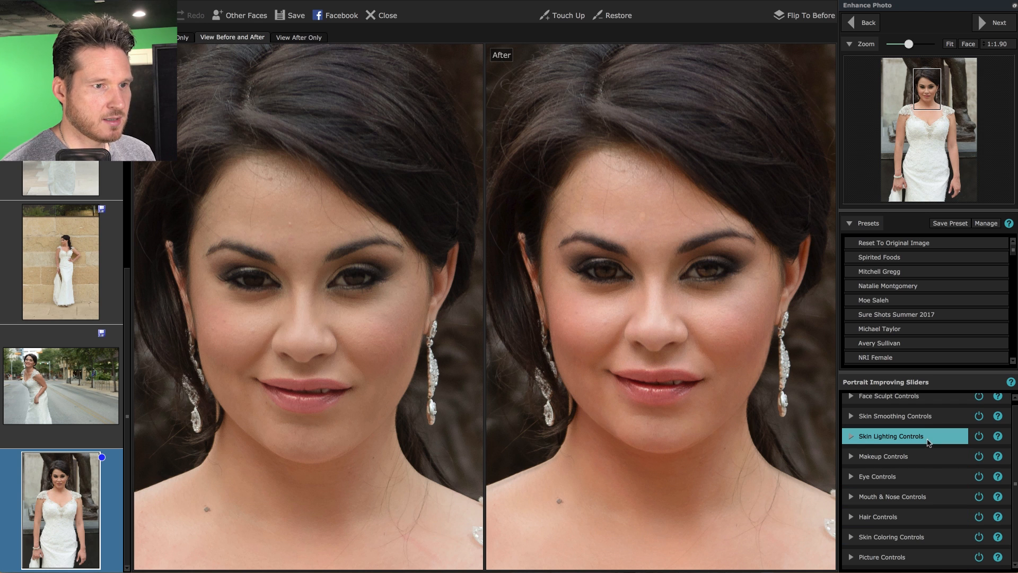
left_click(979, 436)
left_click(979, 435)
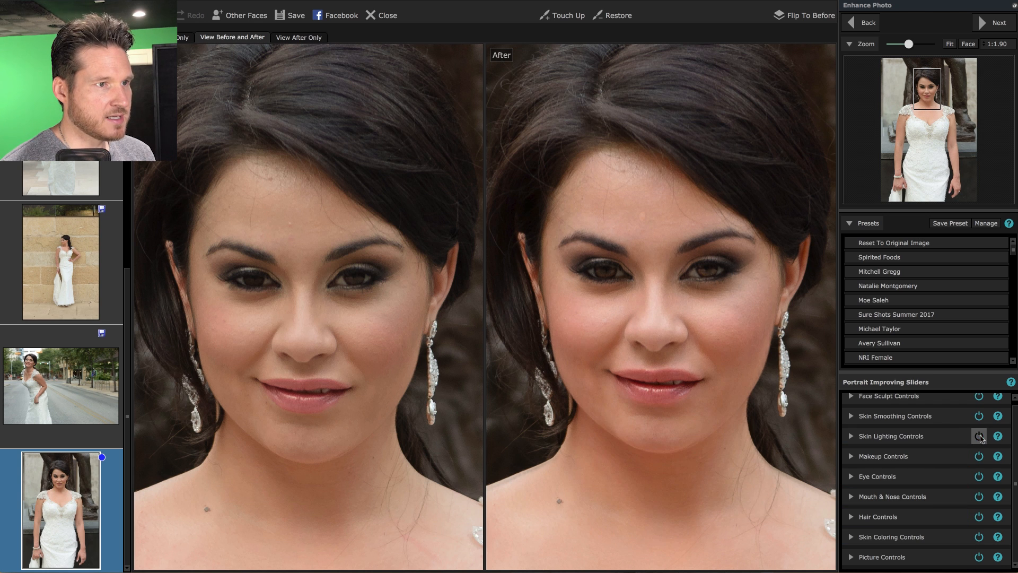
Open the skin area for editing from the Skin Smoothing Controls and extend it over the gaps on the forehead
left_click(939, 417)
scroll(997, 443, "down", 2)
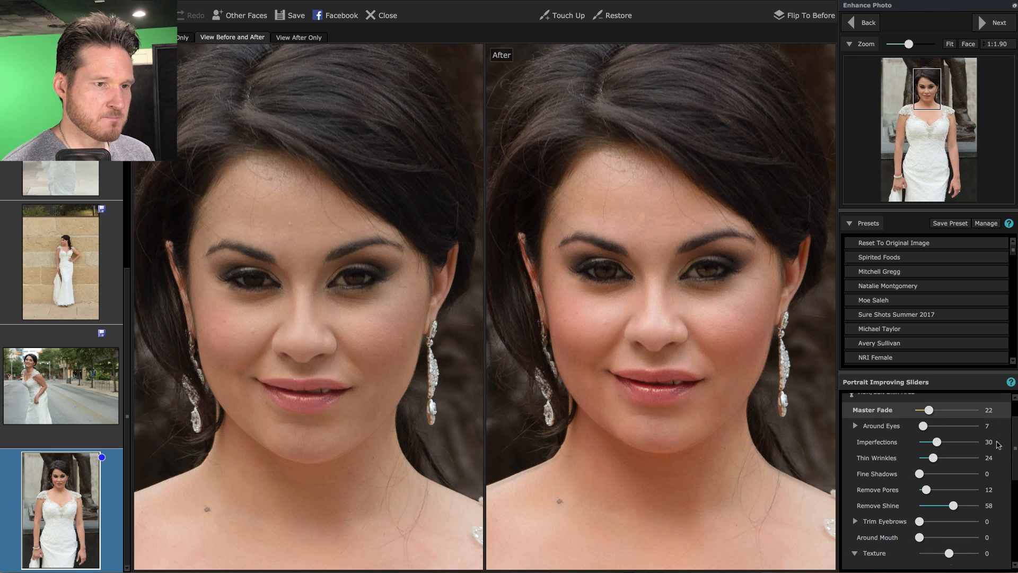
scroll(998, 444, "up", 2)
left_click(892, 431)
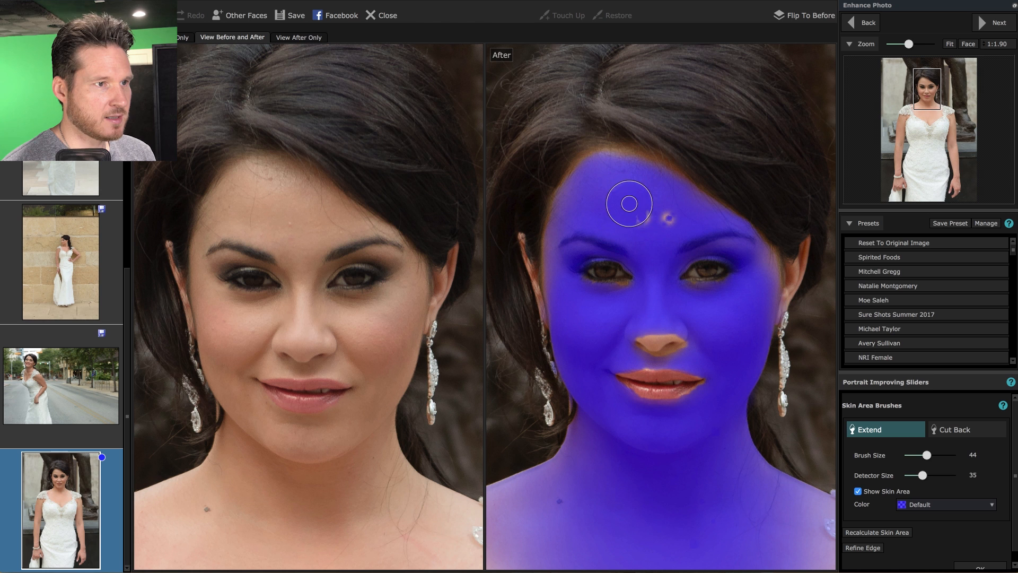
left_click_drag(629, 205, 657, 213)
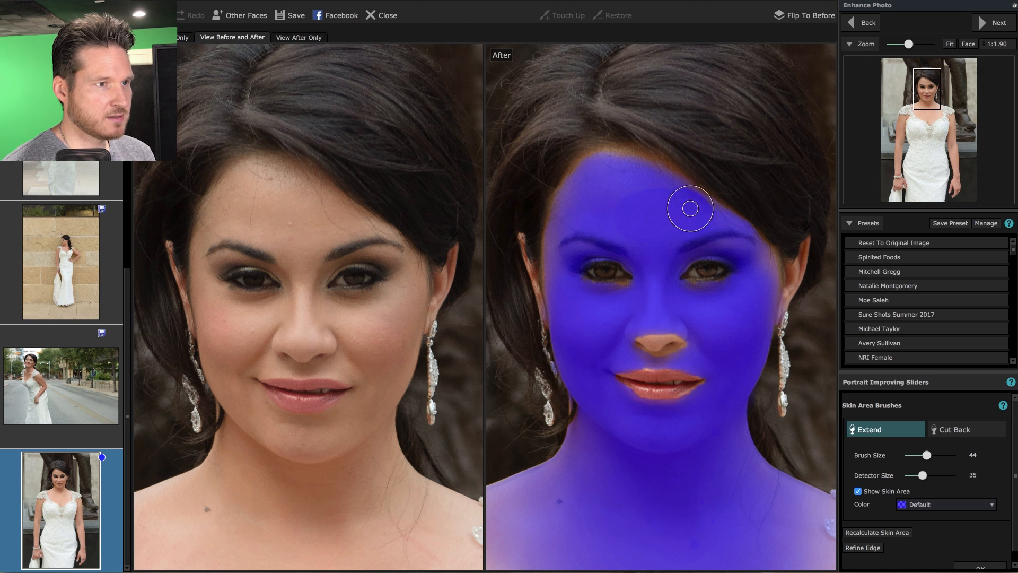
left_click(794, 321)
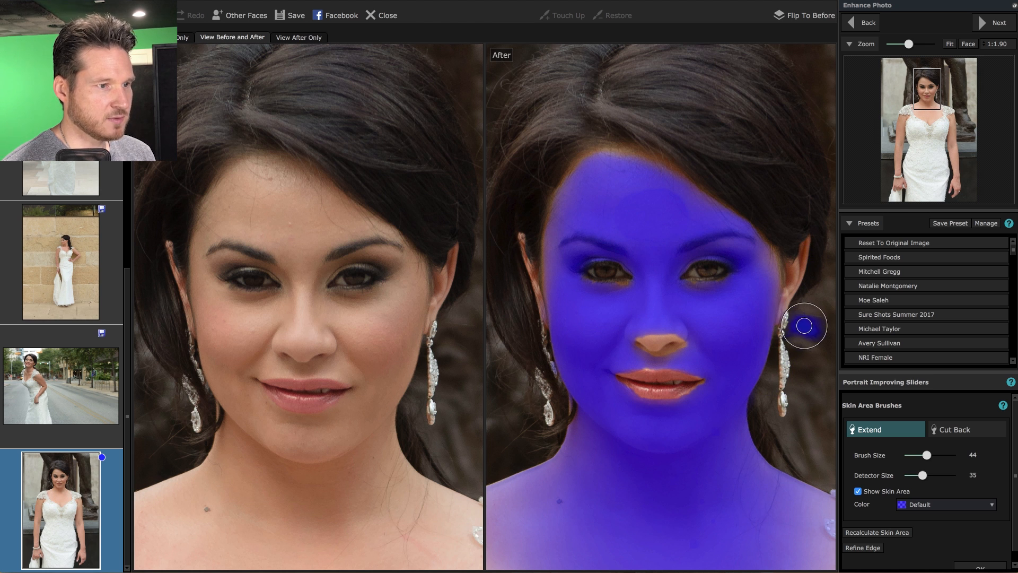
Extend the skin area over the neck, chest and both arms in the full picture, reducing the brush size to 41
left_click(950, 45)
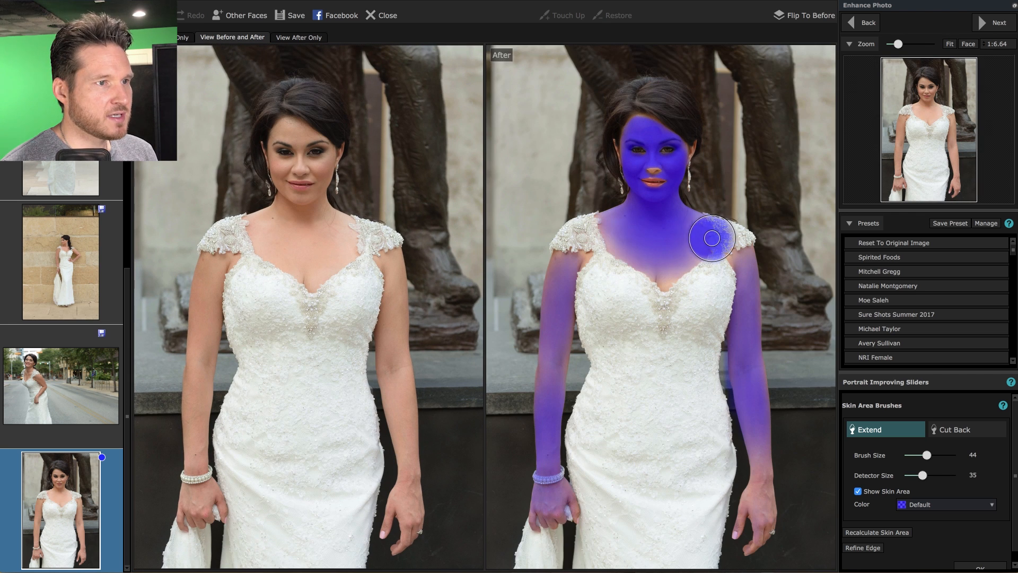
mouse_move(704, 239)
left_mouse_down()
mouse_move(652, 237)
mouse_move(636, 247)
mouse_move(619, 231)
mouse_move(683, 227)
mouse_move(662, 262)
mouse_move(692, 233)
left_mouse_up()
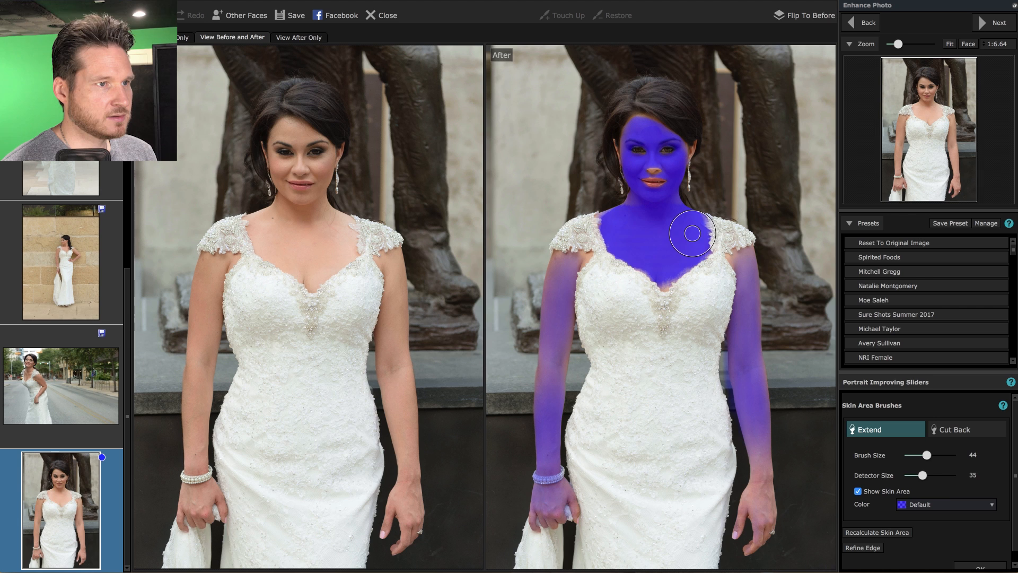
mouse_move(740, 278)
left_mouse_down()
mouse_move(758, 431)
mouse_move(743, 370)
mouse_move(743, 352)
mouse_move(764, 504)
left_mouse_up()
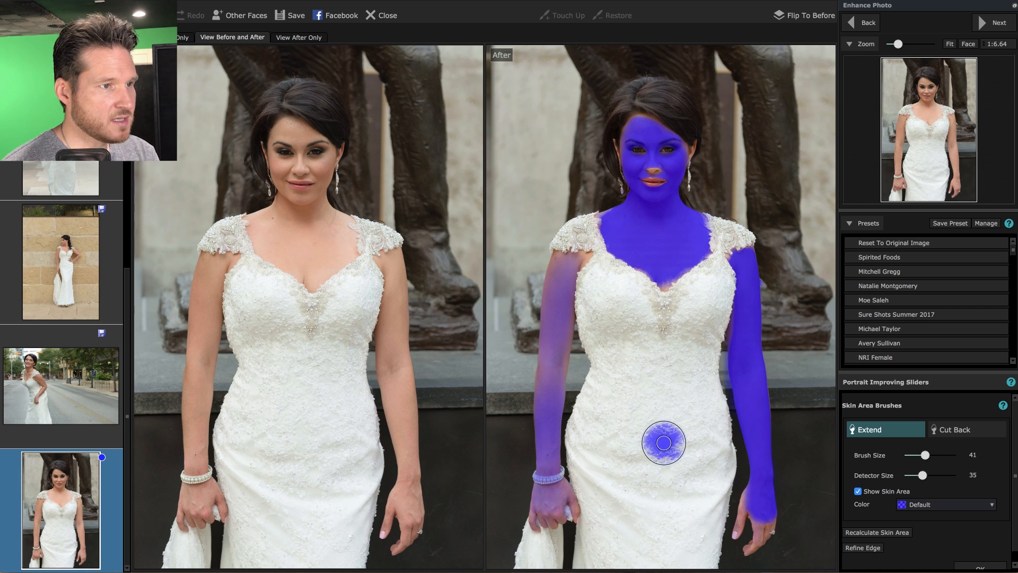
mouse_move(559, 321)
left_mouse_down()
mouse_move(567, 268)
mouse_move(545, 454)
left_mouse_up()
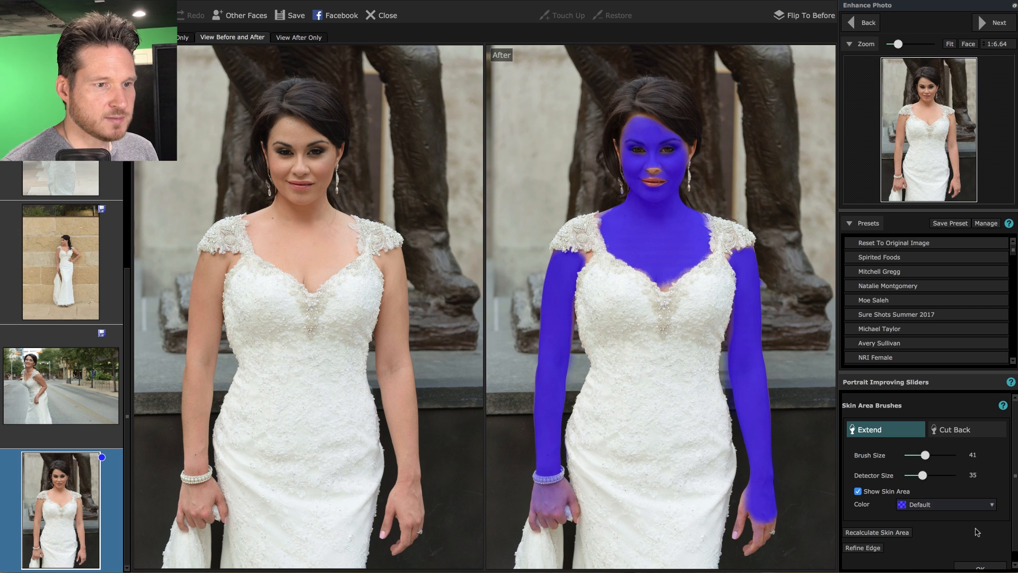
Accept the edited skin area and return to the close-up view of the face
scroll(977, 532, "down", 1)
left_click(980, 557)
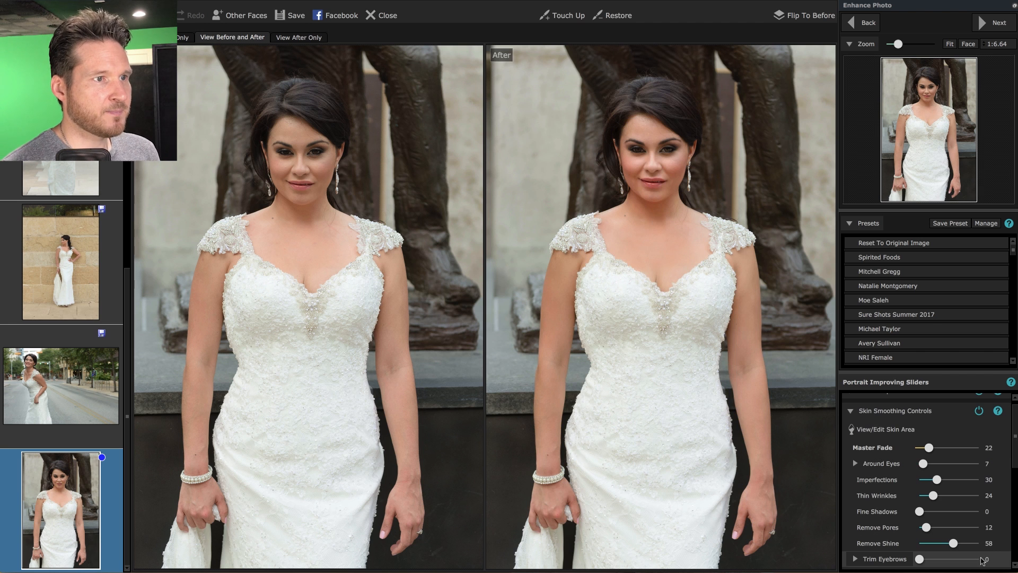
left_click(968, 44)
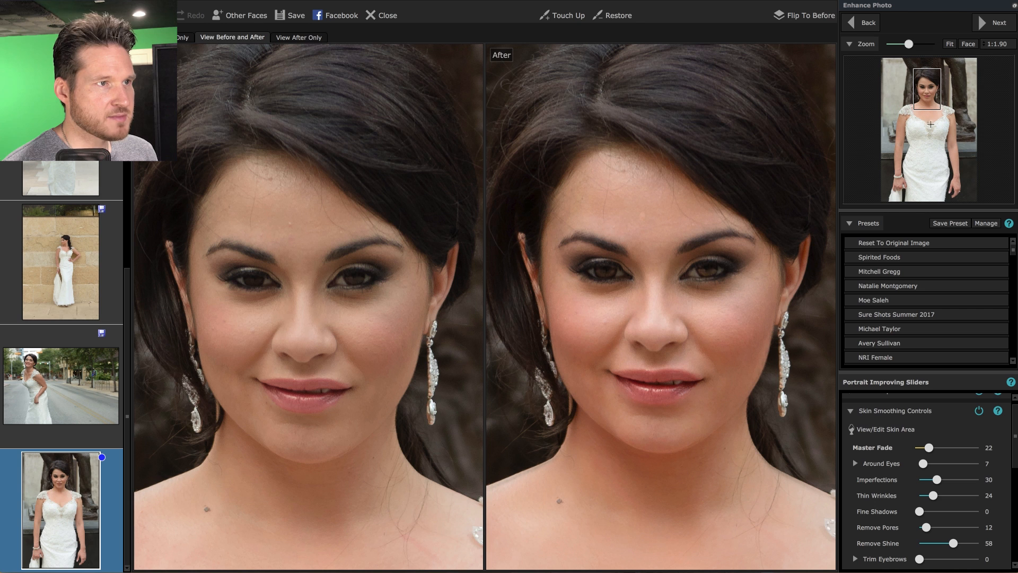
left_click(628, 20)
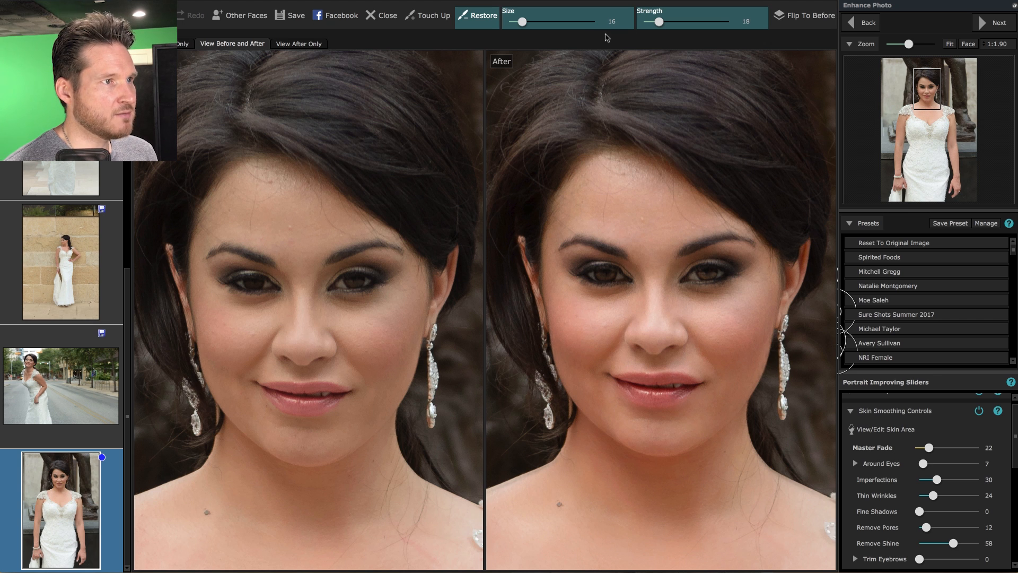
left_click(427, 15)
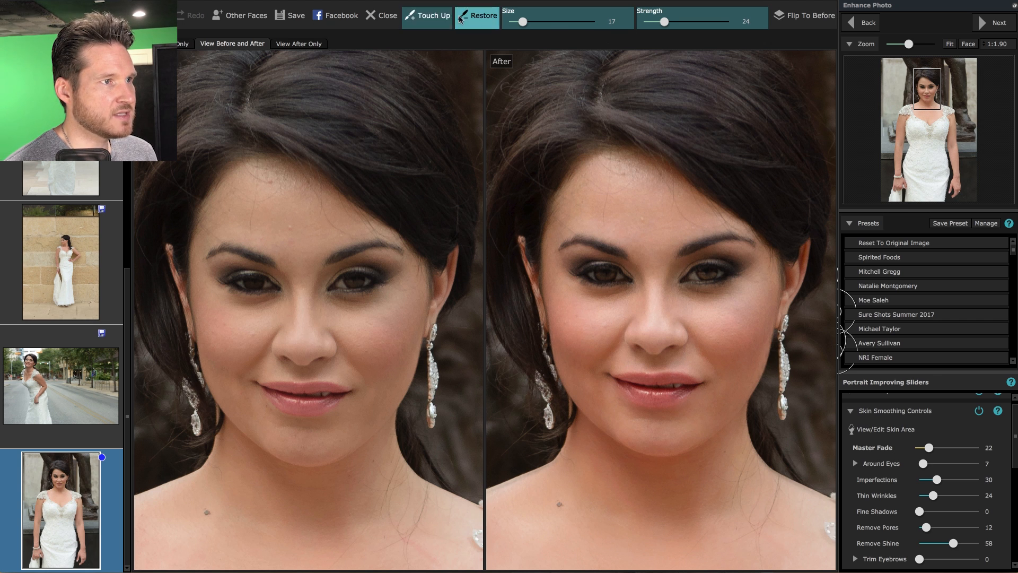
left_click(430, 18)
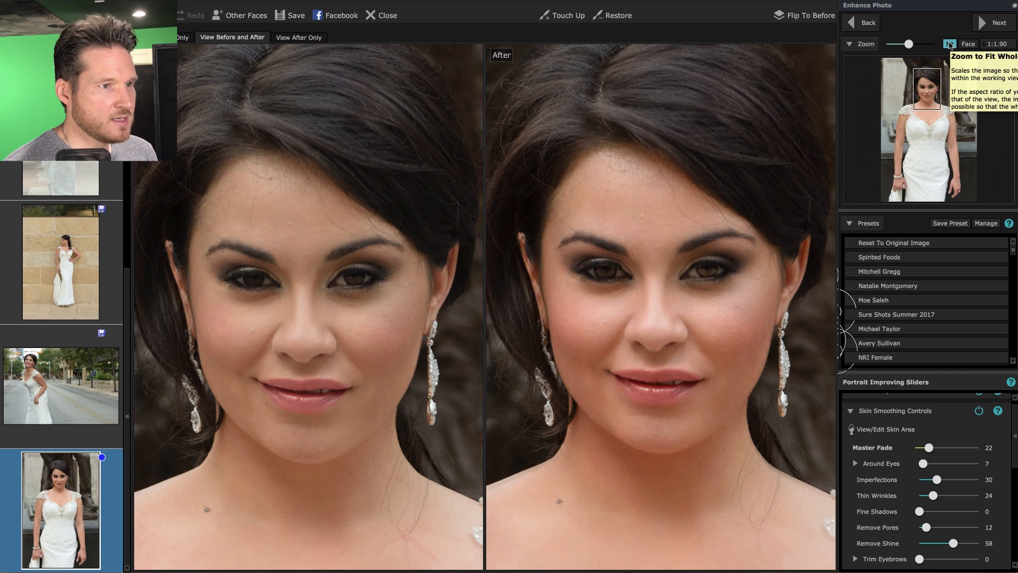
Collapse the Skin Smoothing Controls, then reduce the skin coloring amount to 24 and Tan to 0 in the Skin Coloring Controls
left_click(912, 411)
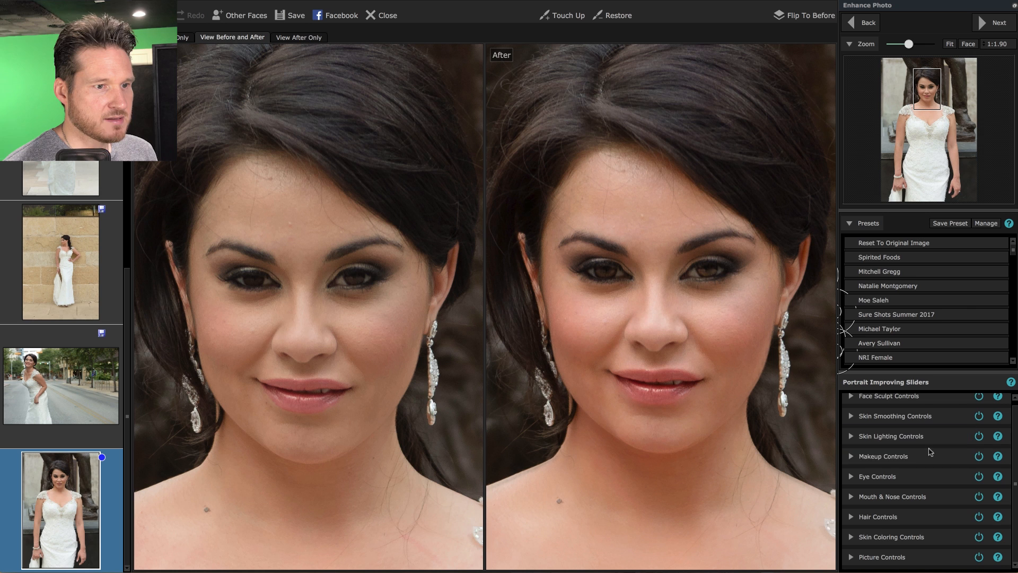
left_click(896, 536)
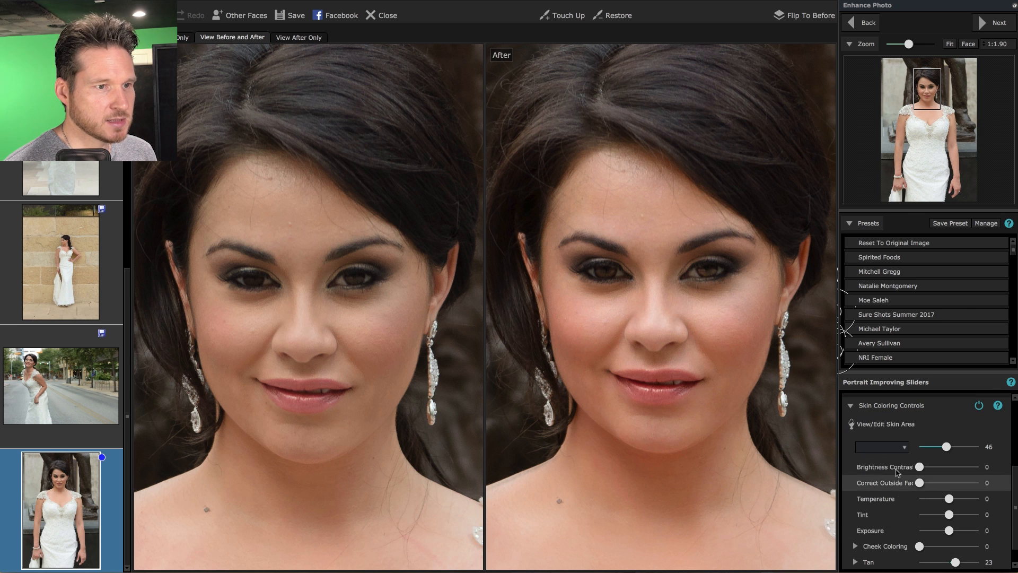
left_click_drag(946, 446, 934, 448)
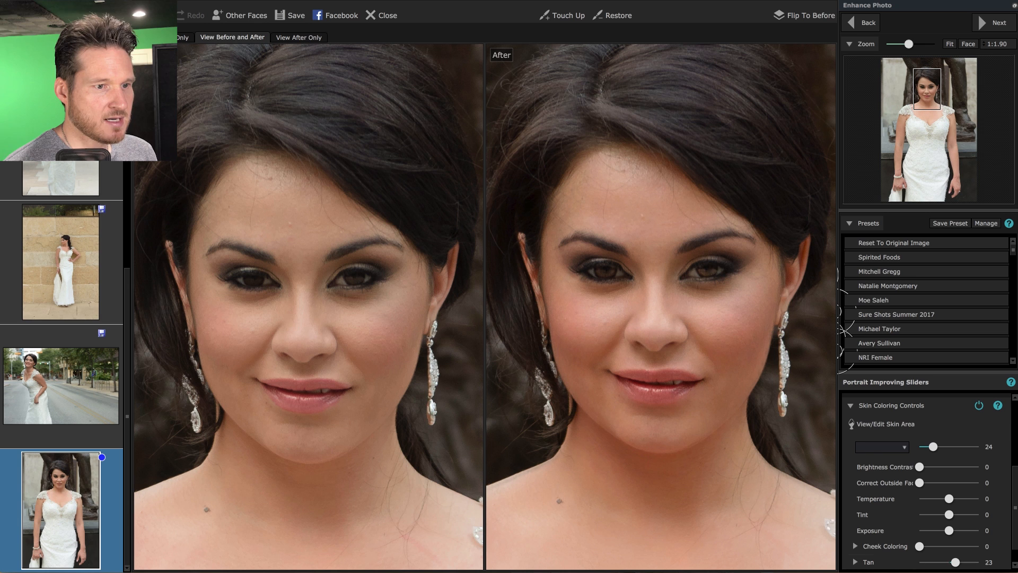
scroll(1006, 549, "down", 1)
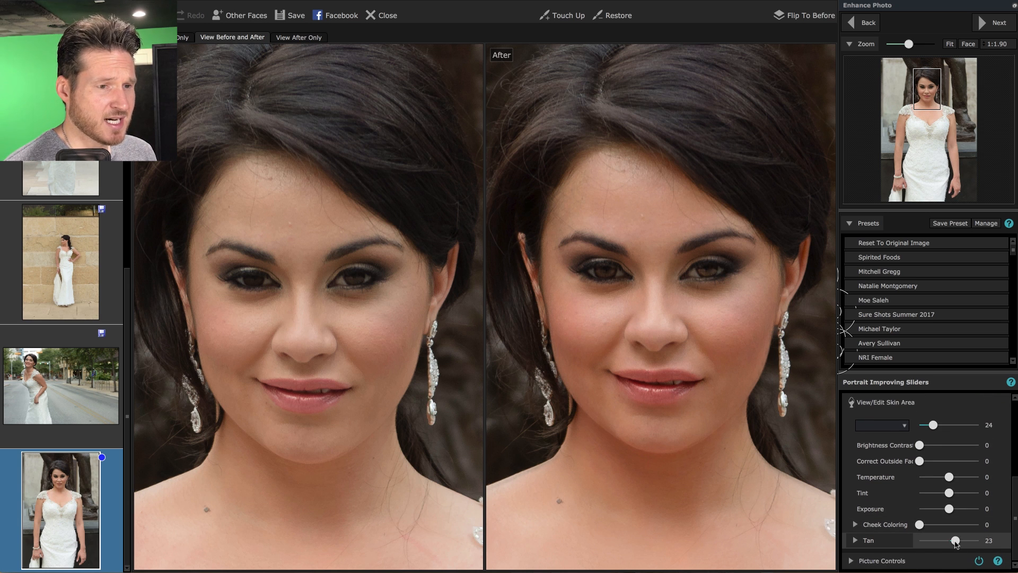
left_click_drag(956, 543, 952, 544)
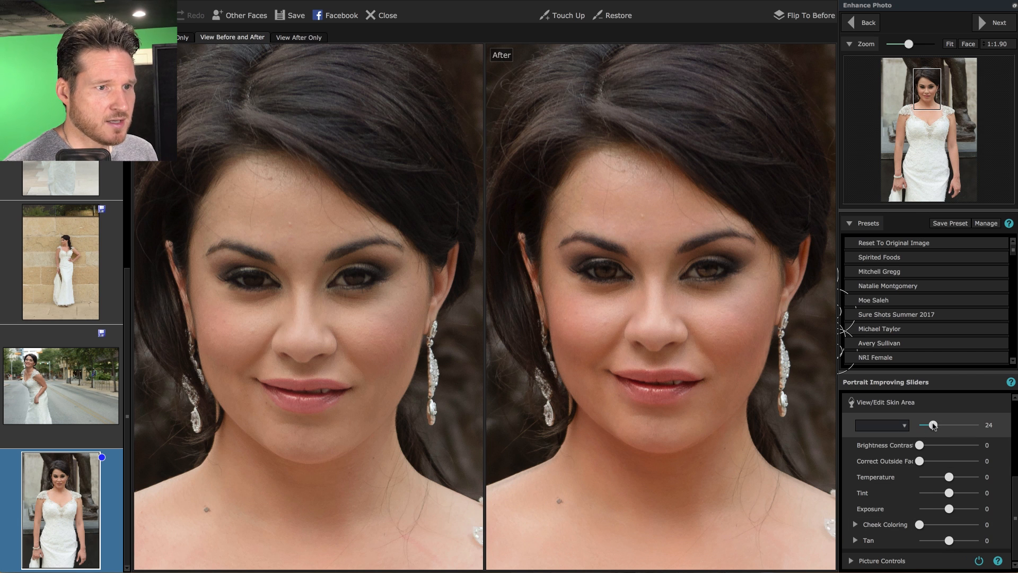
Apply the Moon Glow skin coloring at an amount of 25, then collapse the Skin Coloring Controls
left_click(904, 425)
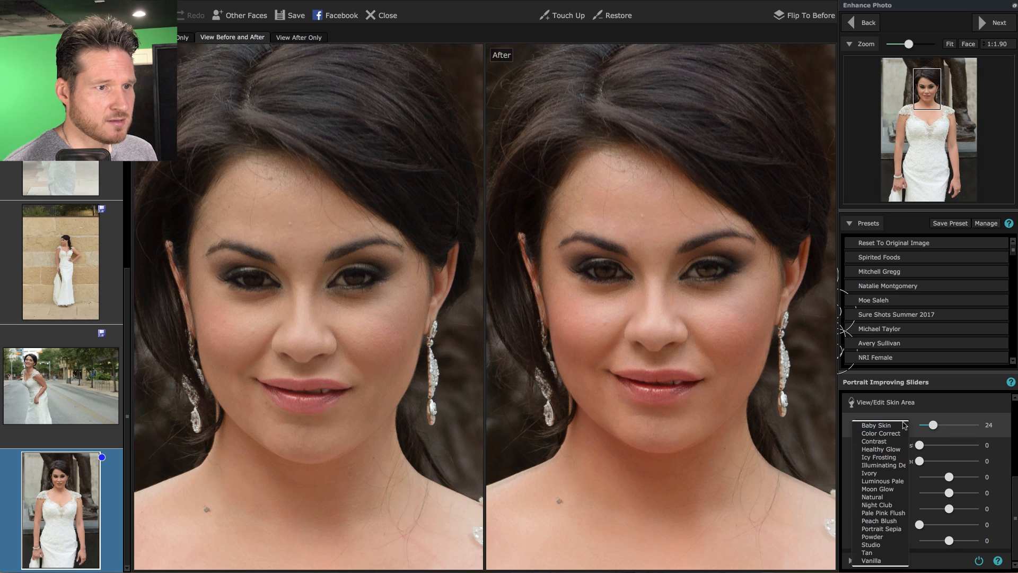
left_click(883, 489)
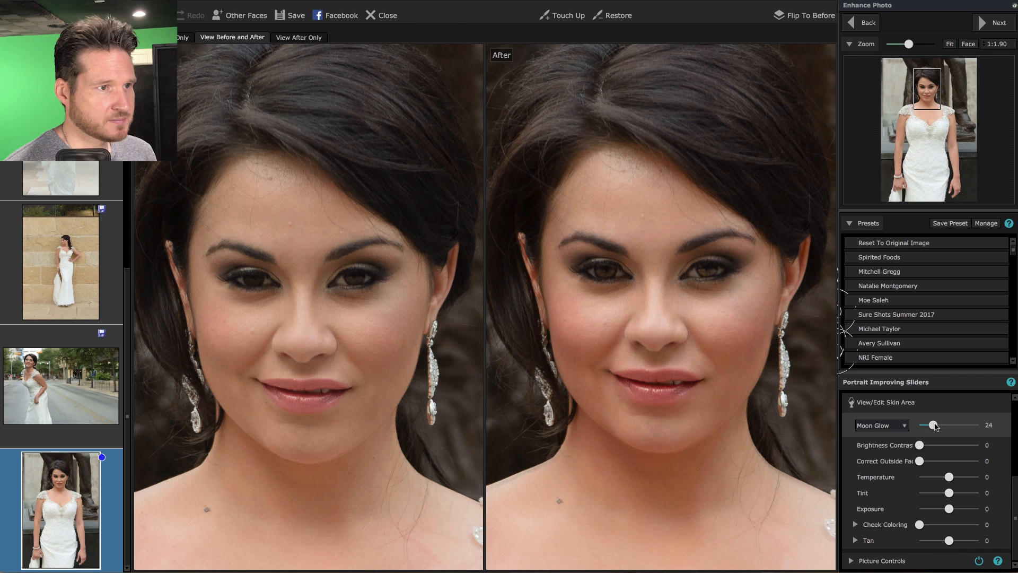
left_click_drag(935, 427, 935, 427)
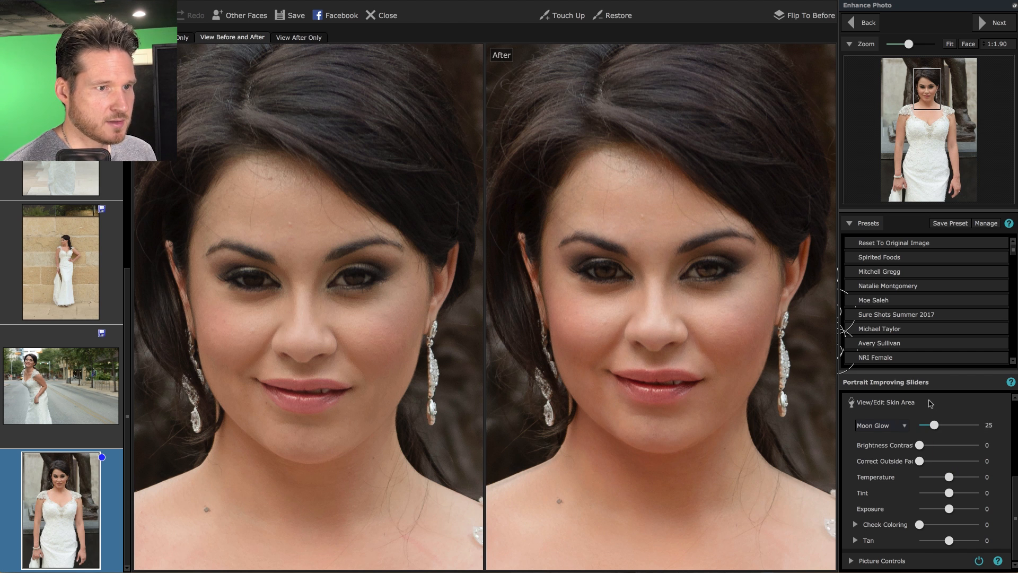
scroll(928, 467, "up", 3)
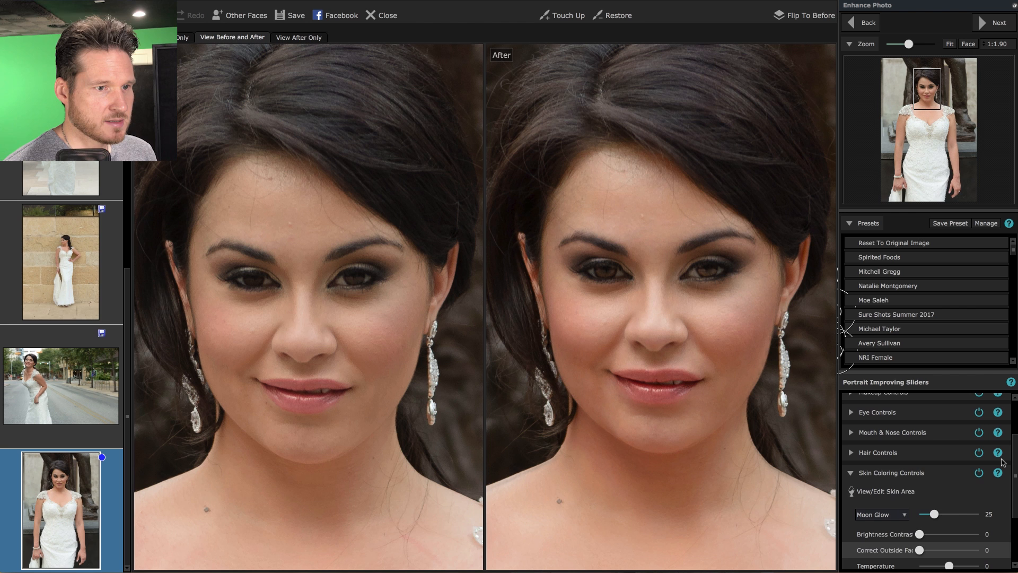
left_click(928, 472)
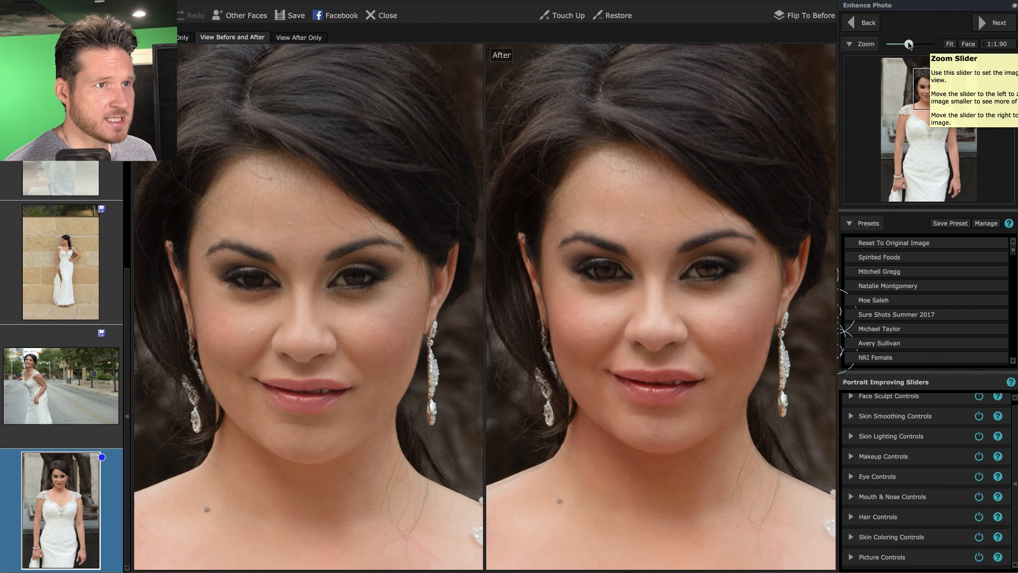
Open the hair area for editing, extend it from the crown down the hair toward the ear with brush size 44, and accept it
left_click_drag(908, 45, 905, 45)
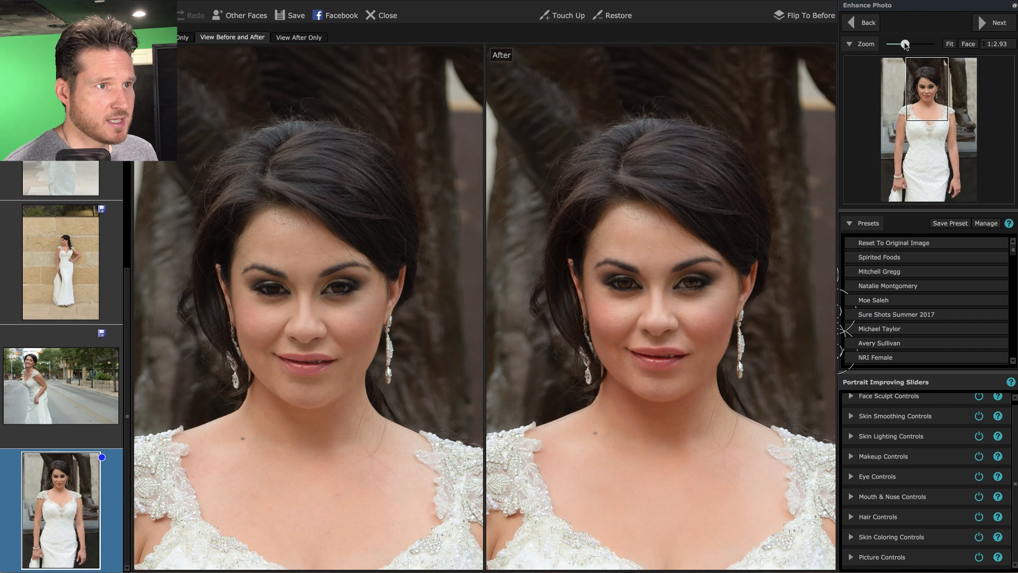
left_click(923, 516)
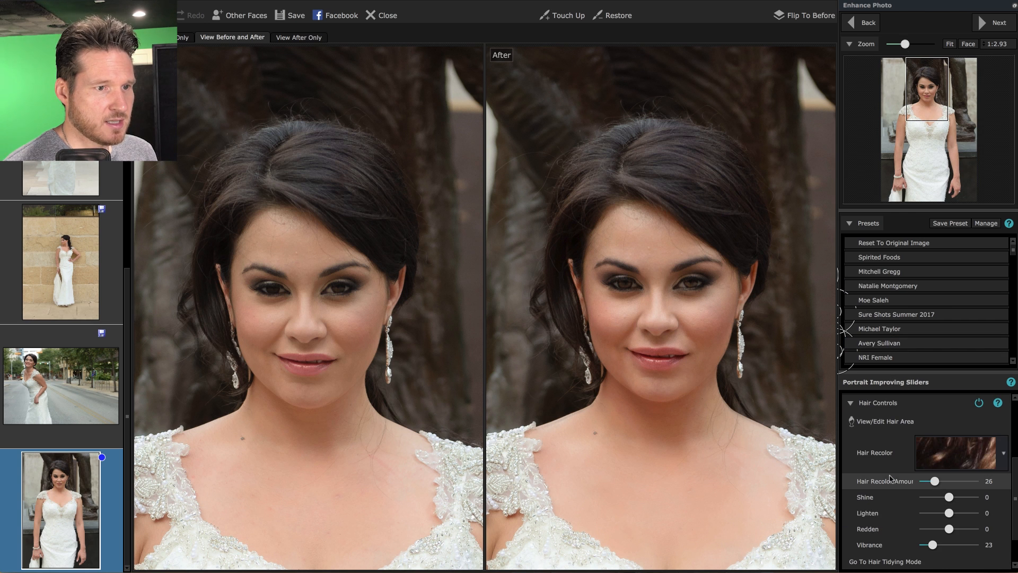
left_click(891, 422)
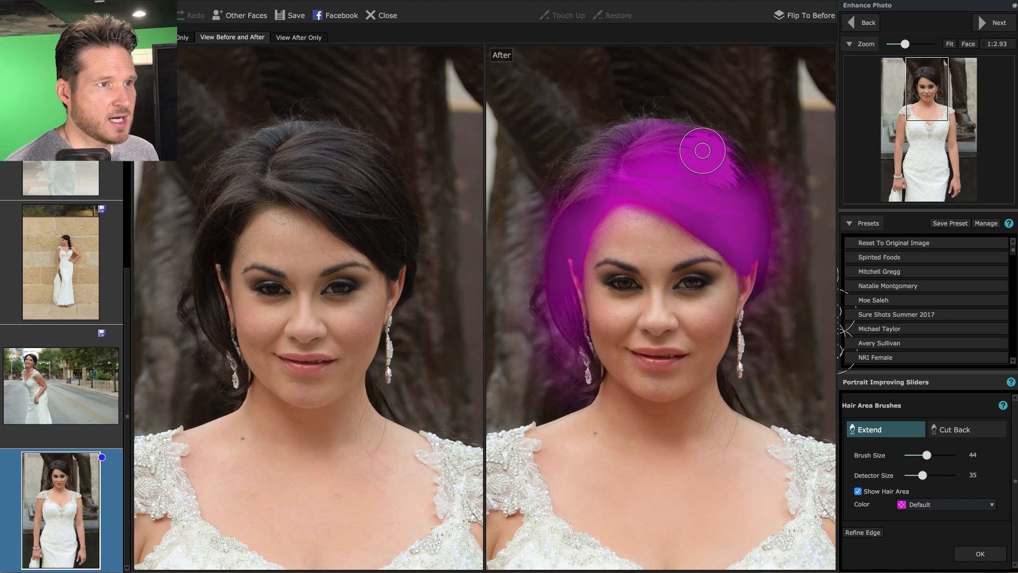
mouse_move(702, 151)
left_mouse_down()
mouse_move(627, 144)
mouse_move(586, 172)
mouse_move(568, 223)
mouse_move(571, 316)
mouse_move(579, 196)
mouse_move(644, 169)
mouse_move(695, 162)
mouse_move(755, 216)
mouse_move(726, 155)
mouse_move(750, 230)
mouse_move(664, 174)
mouse_move(737, 246)
left_mouse_up()
left_click(981, 551)
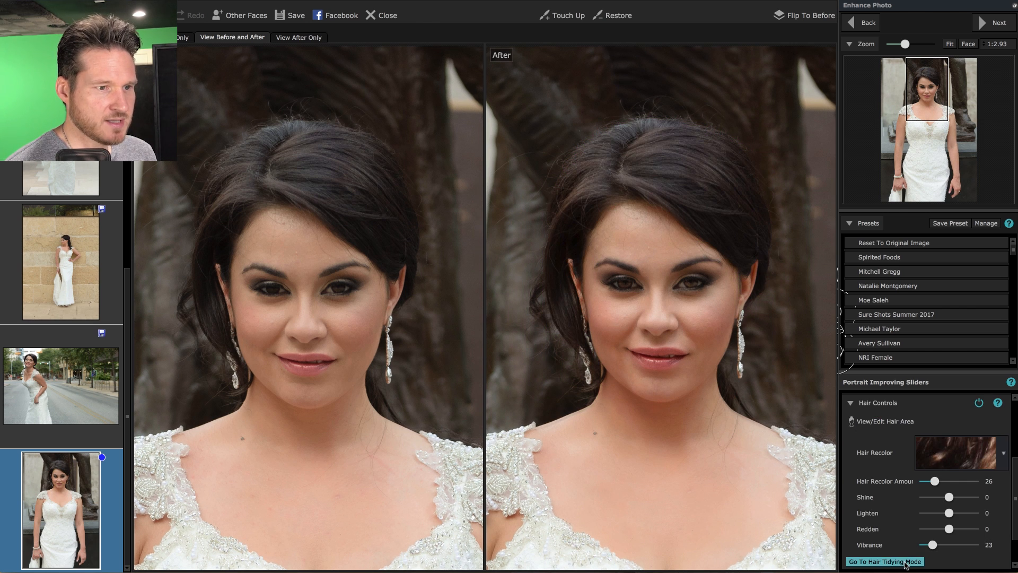
In Hair Tidying Mode, set Smooth Hair to 41 and Smoothing Softness to 28, accept, and collapse the Hair Controls
left_click(905, 562)
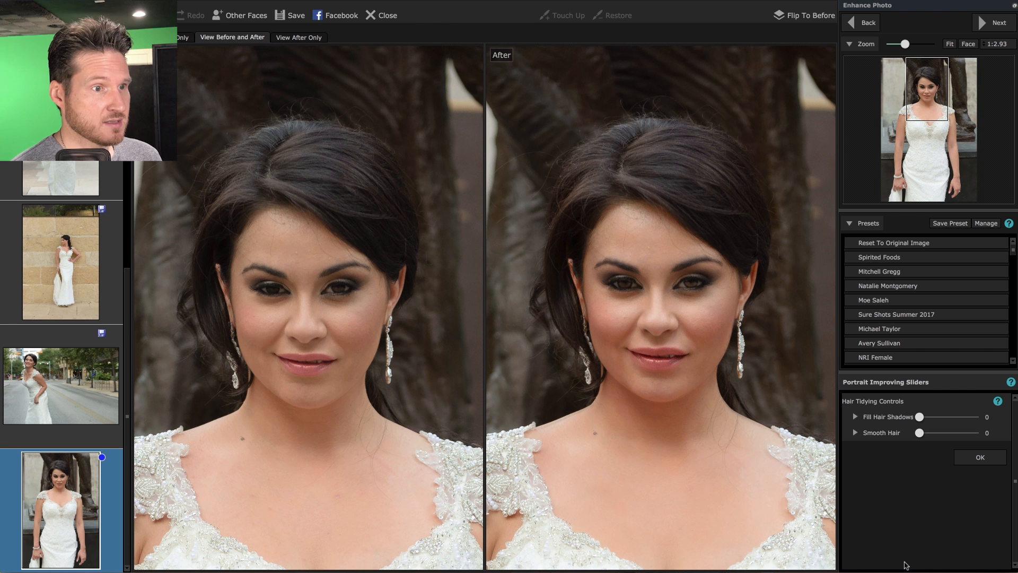
left_click(1005, 44)
left_click(997, 103)
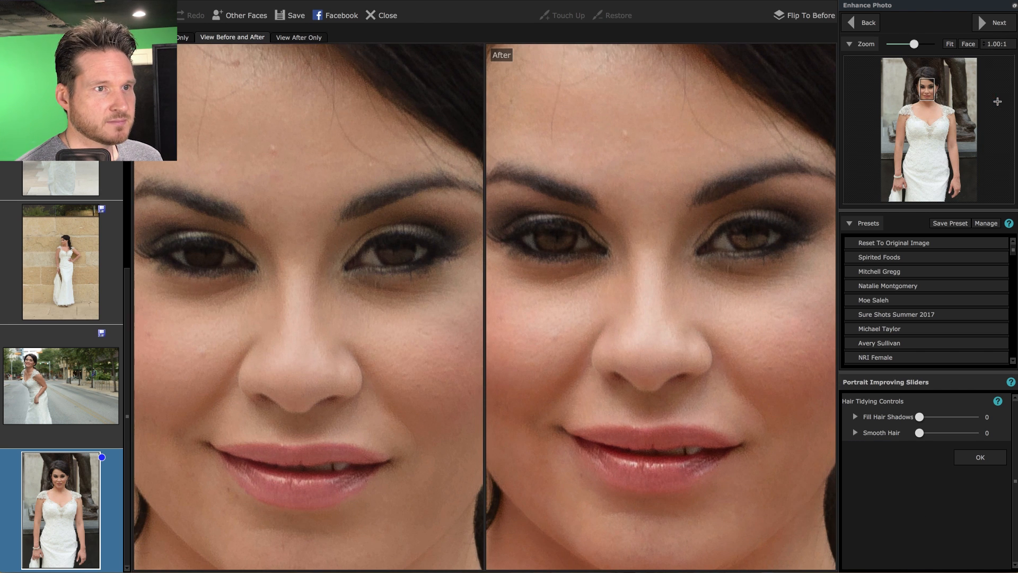
left_click_drag(807, 93, 677, 359)
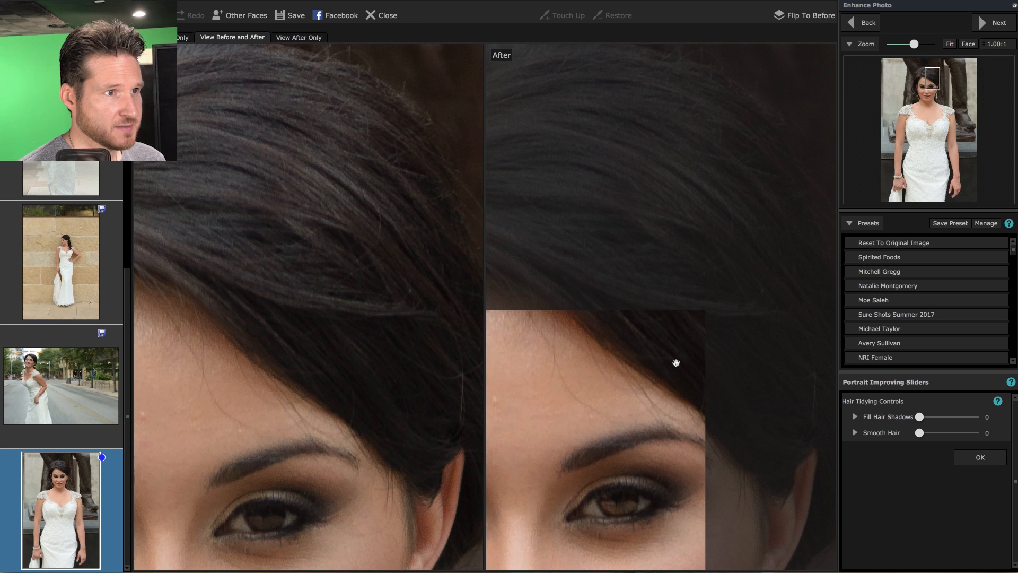
left_click_drag(681, 305, 668, 336)
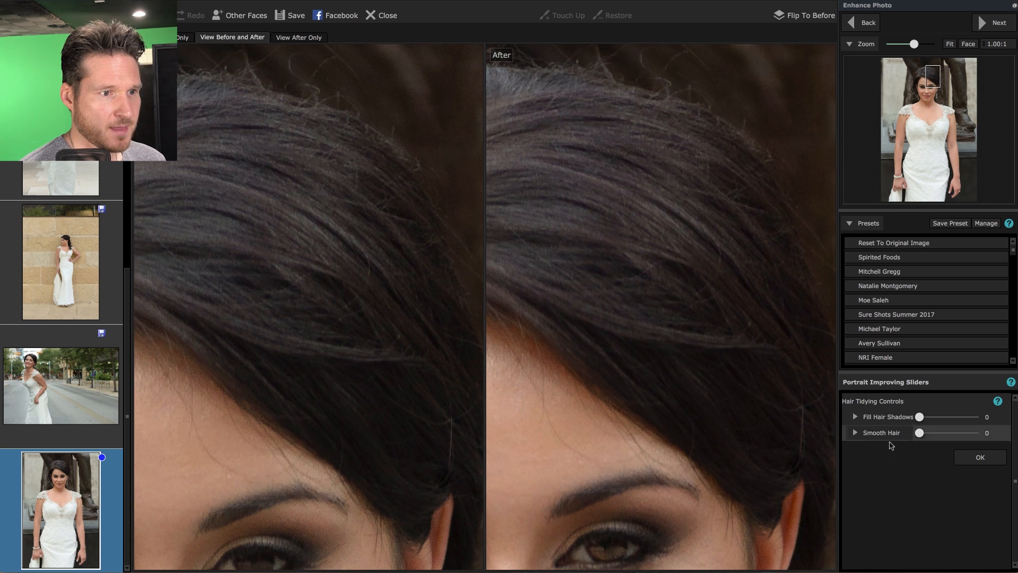
left_click(912, 438)
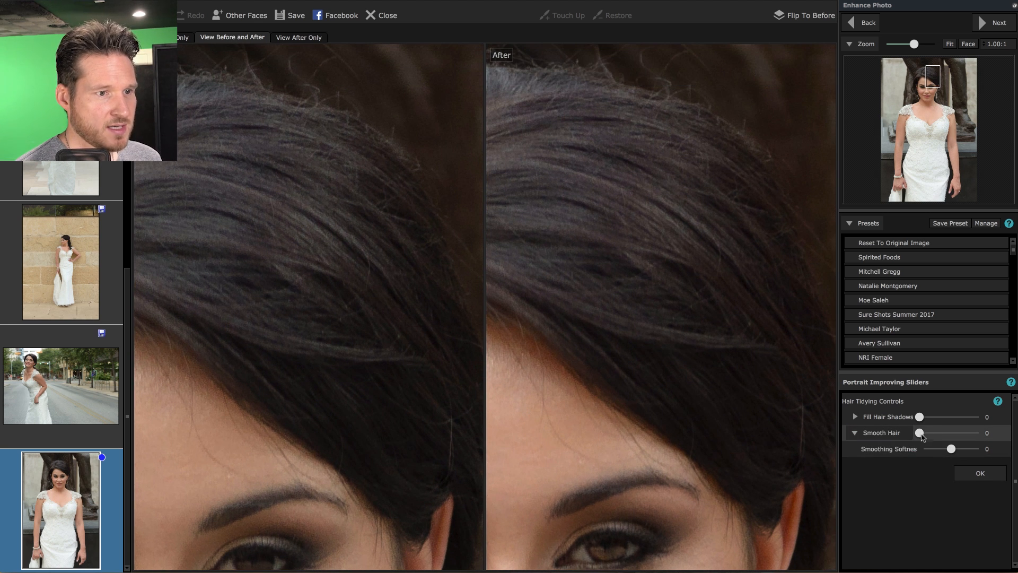
left_click_drag(921, 433, 945, 433)
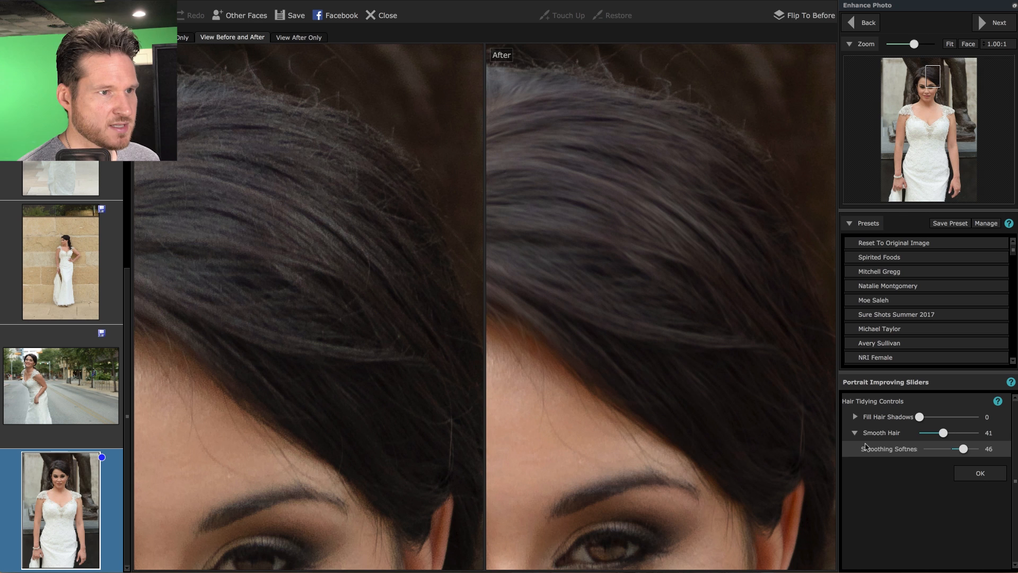
left_click_drag(963, 449, 959, 449)
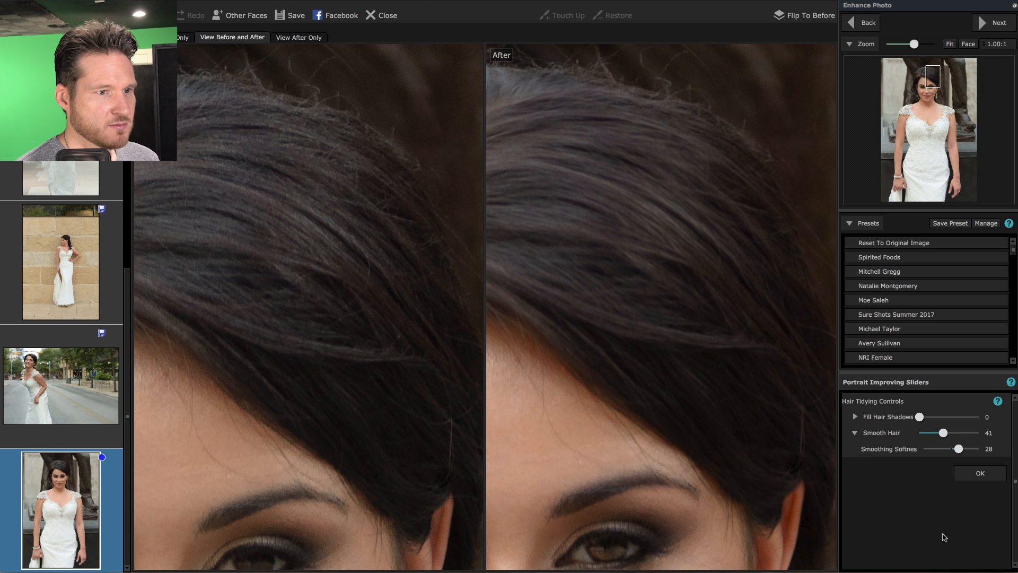
left_click(950, 44)
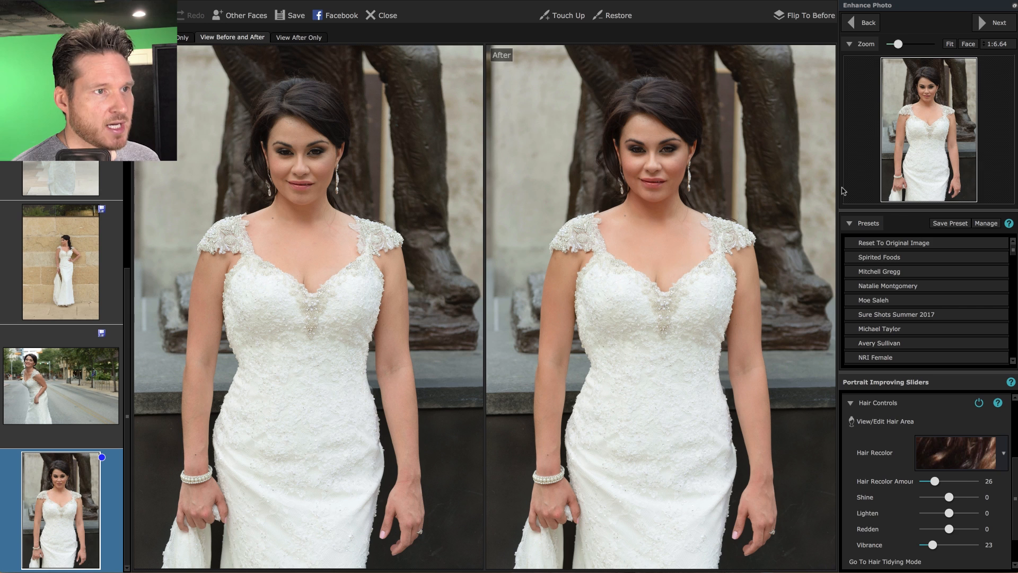
left_click(933, 404)
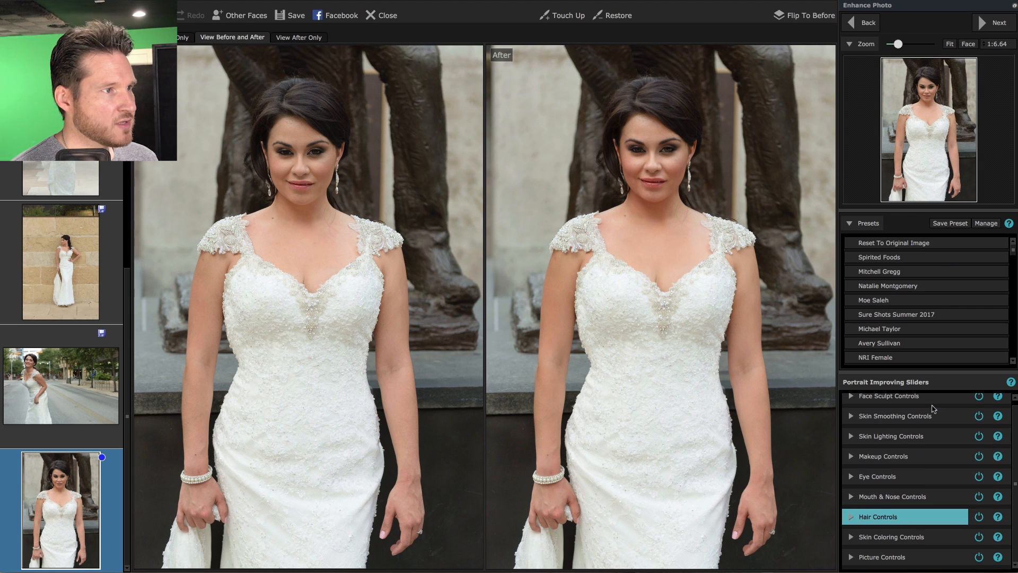
Adjust the Eye Controls to a Master Fade of 28, with Whiten Eyes at 28 and Brighten Iris at 26
left_click(923, 473)
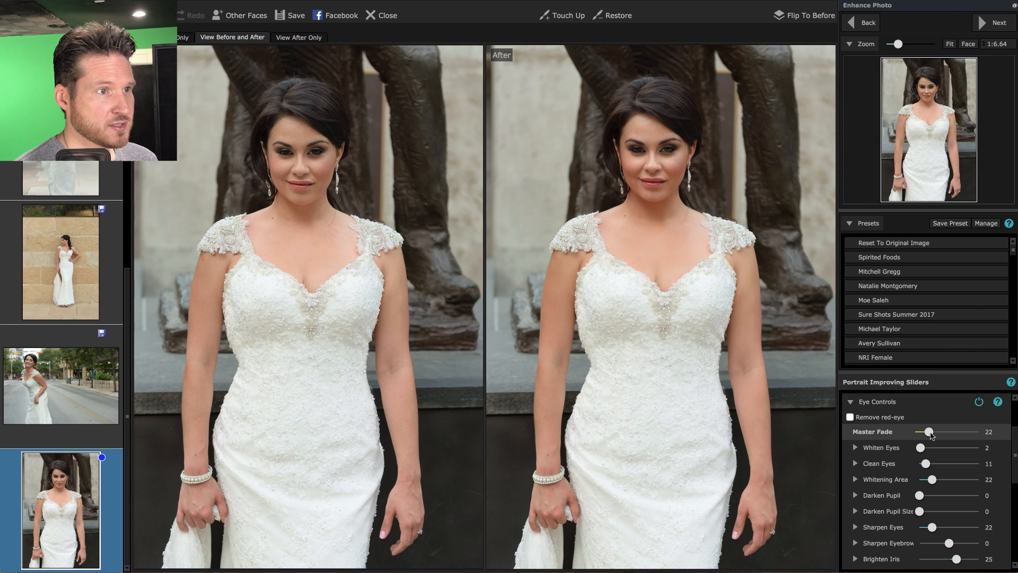
left_click_drag(931, 435, 945, 436)
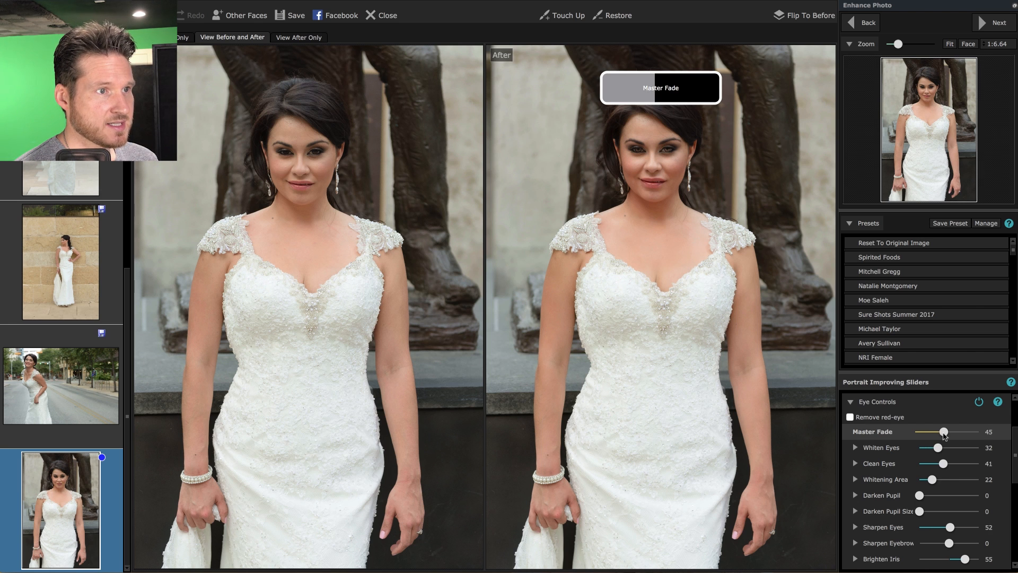
left_click(968, 44)
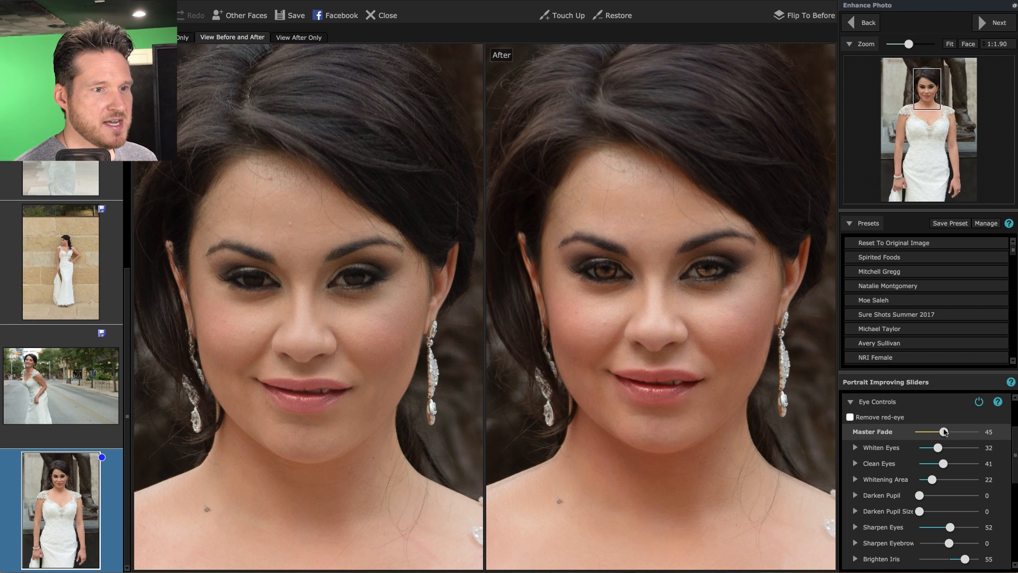
left_click_drag(944, 431, 932, 432)
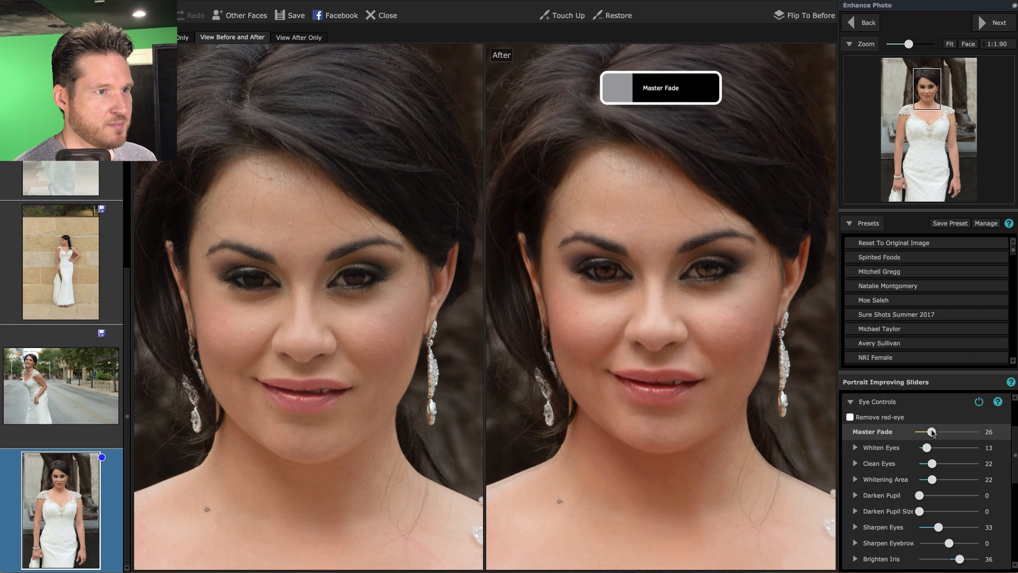
left_click(949, 44)
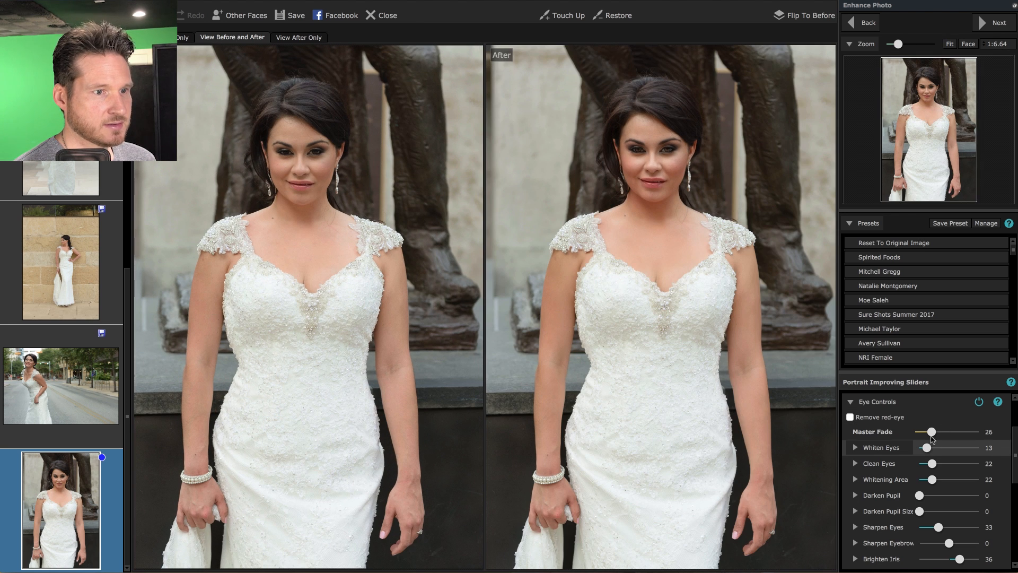
left_click_drag(934, 433, 935, 449)
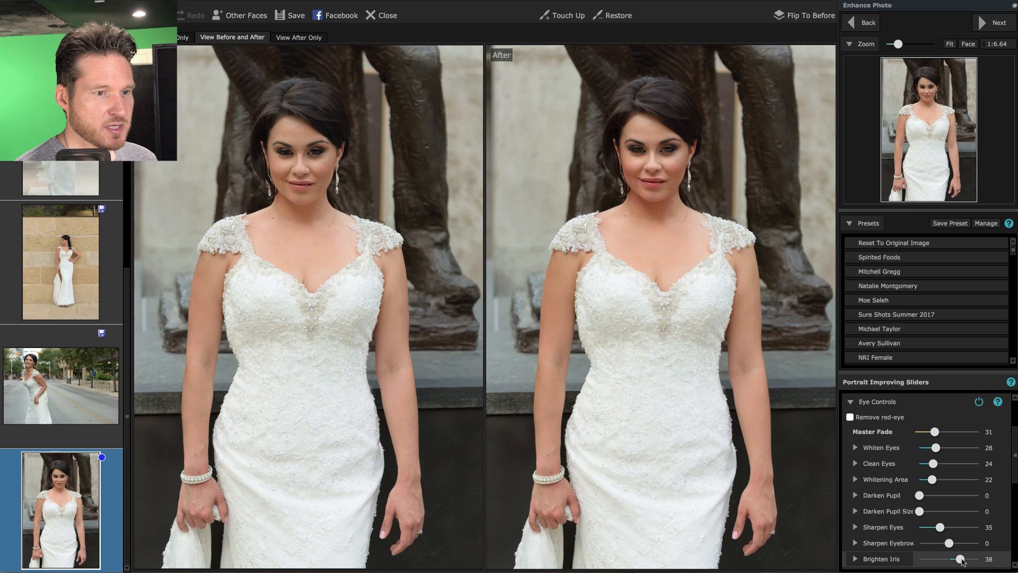
left_click_drag(962, 561, 956, 561)
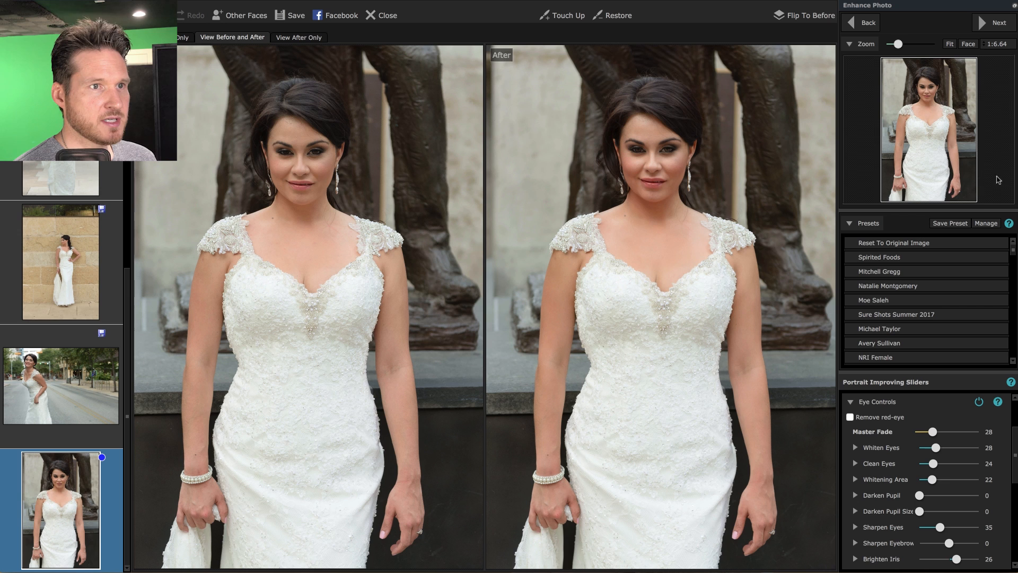
Save the current slider settings as a preset named "Sample Bridal Portraits Preset"
left_click(953, 224)
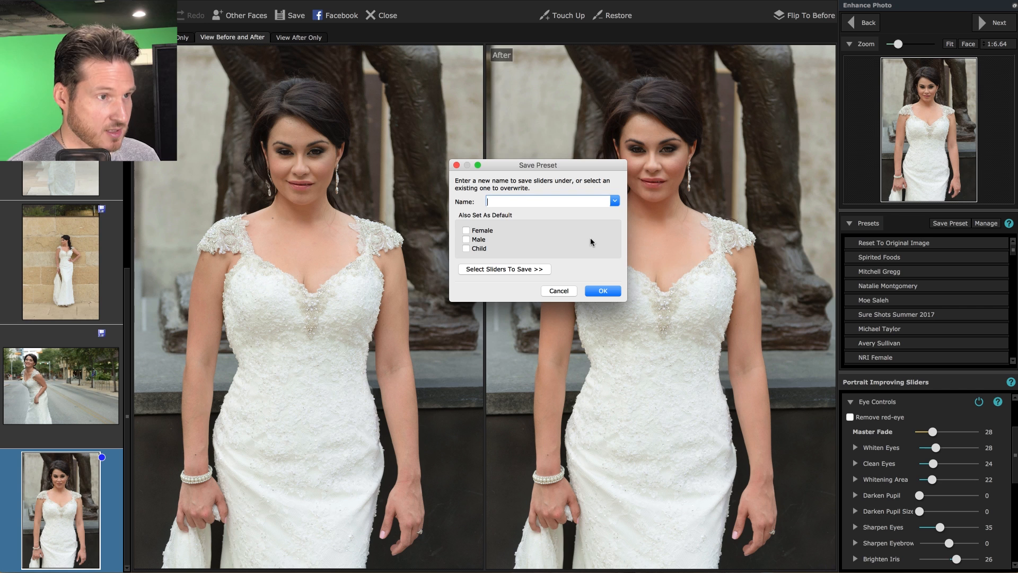
type("Sample B r")
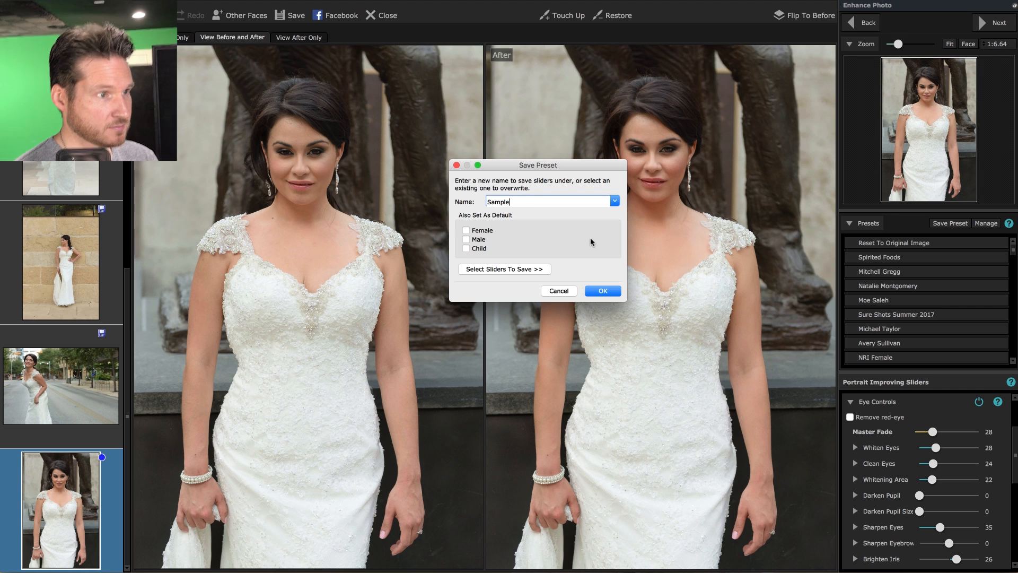
key("BackSpace")
key("BackSpace")
type("rida")
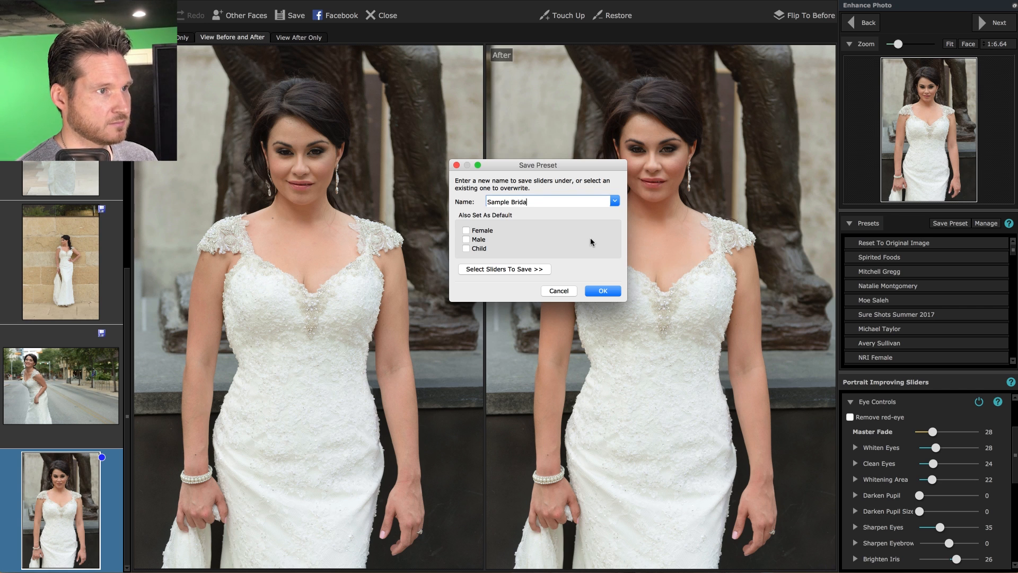
type("l Por")
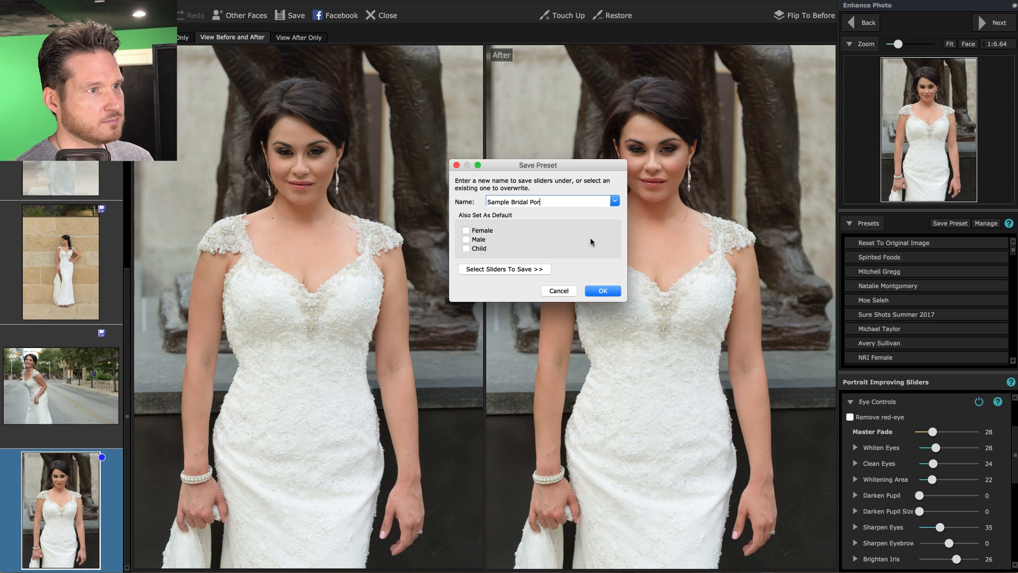
type("traits Preset")
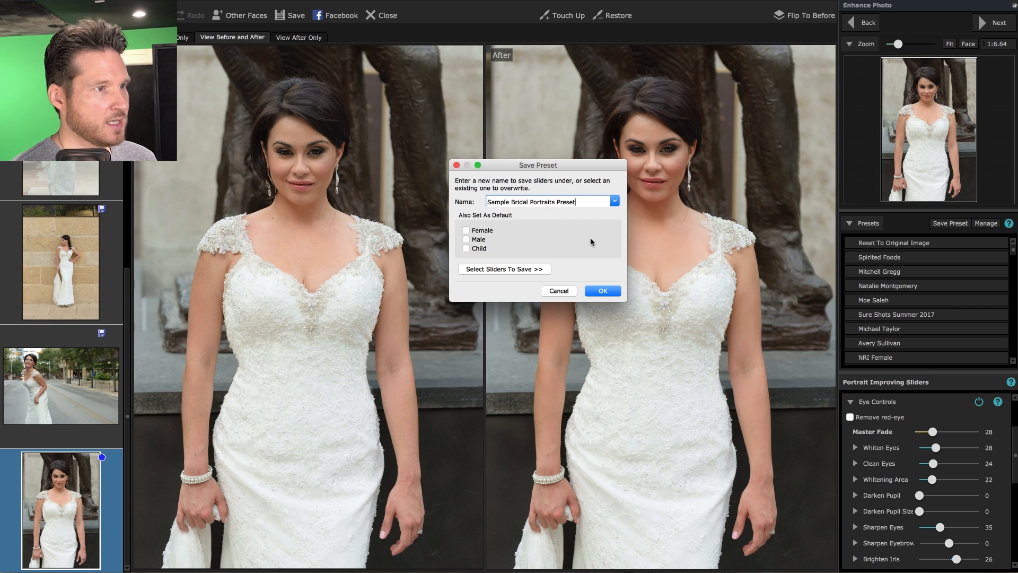
left_click(603, 291)
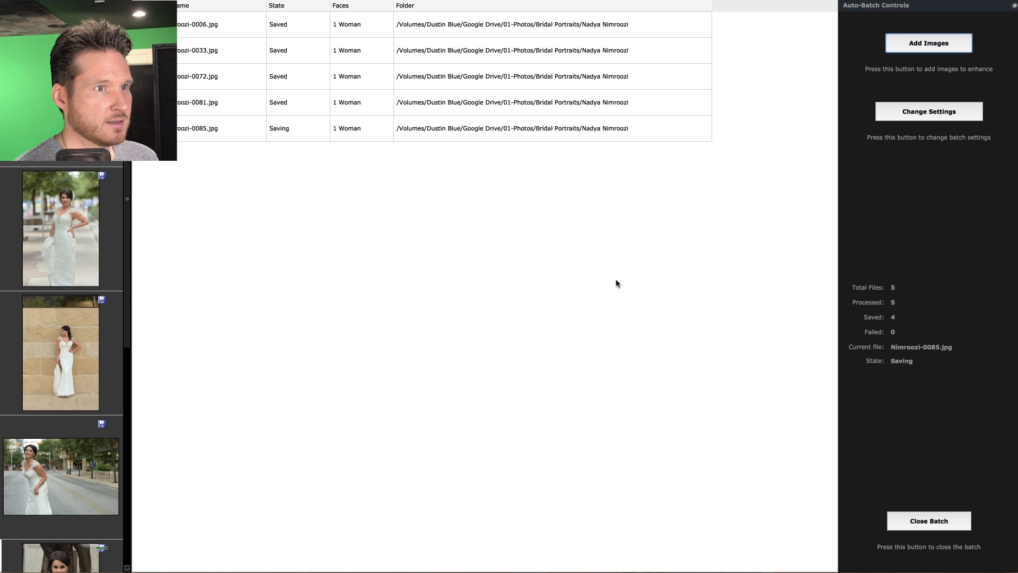
Change the batch settings to re-apply presets to all faces, using Sample Bridal Portraits Preset for female faces
left_click(902, 111)
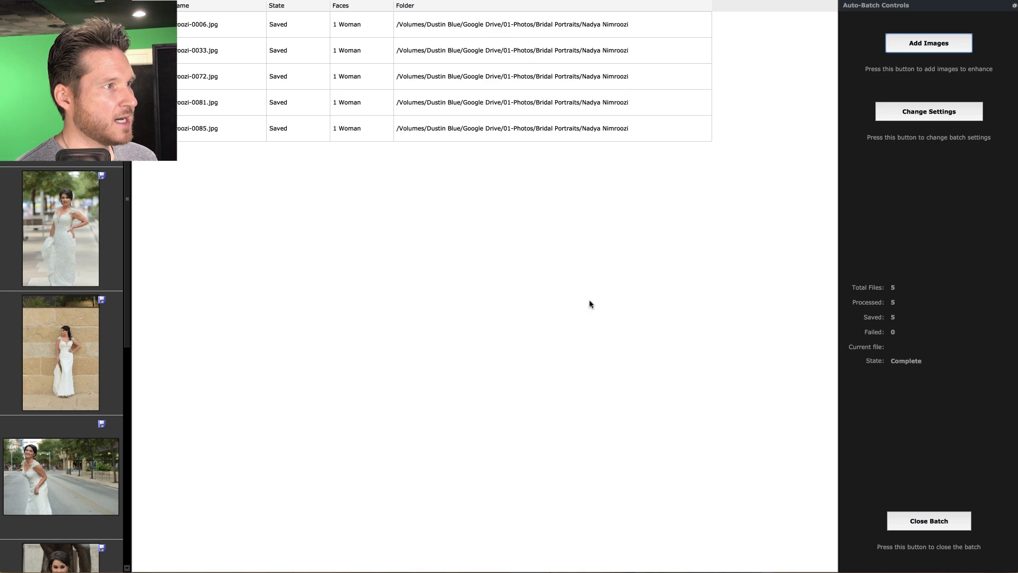
left_click(947, 113)
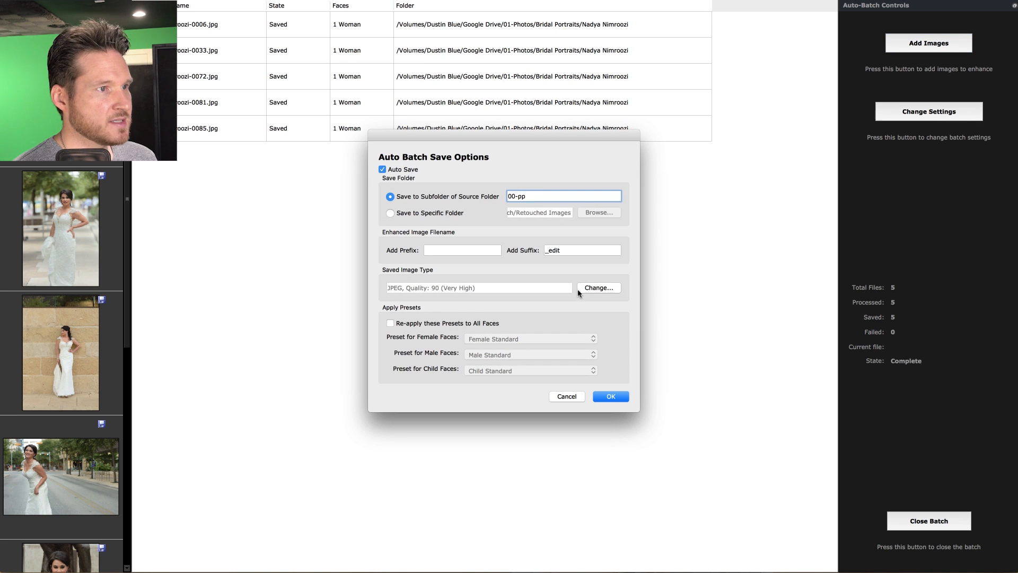
left_click(393, 325)
left_click(553, 341)
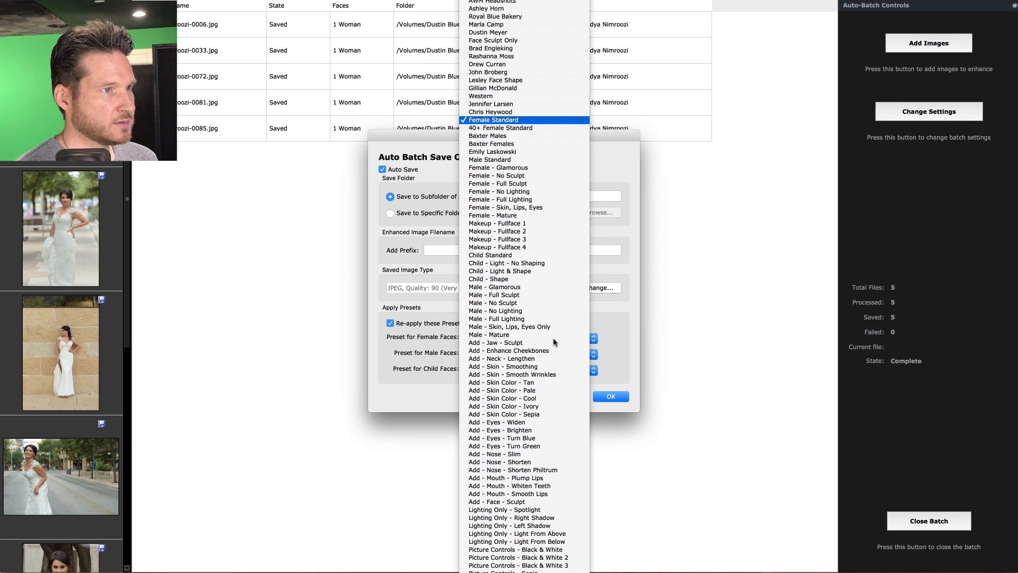
scroll(555, 342, "up", 2)
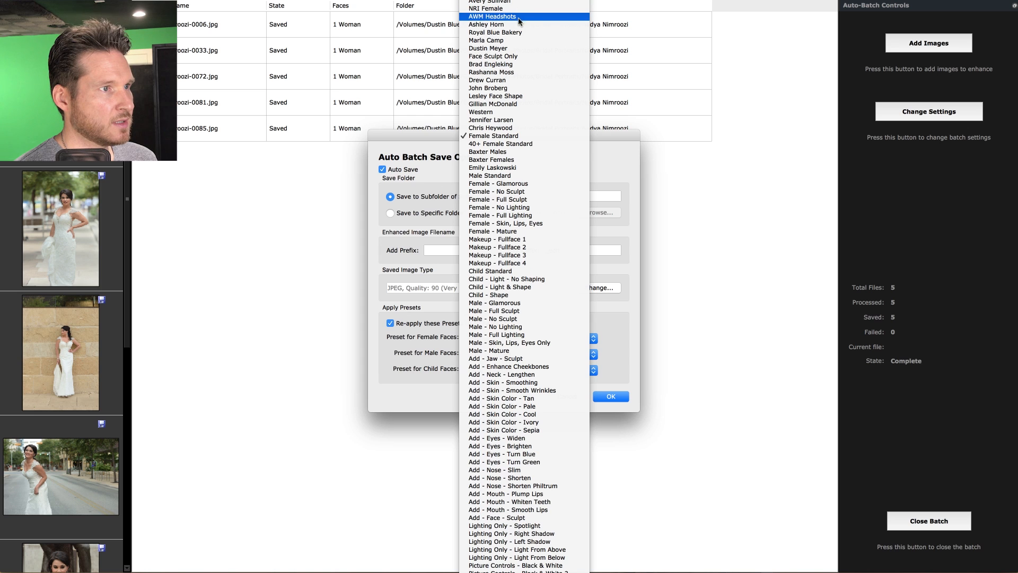
left_click(516, 1)
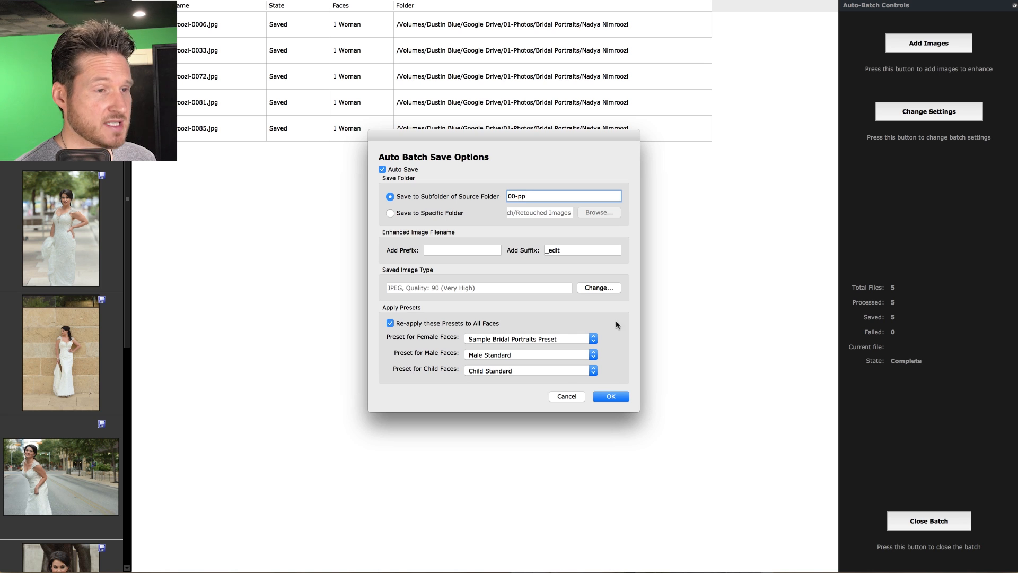
left_click(614, 397)
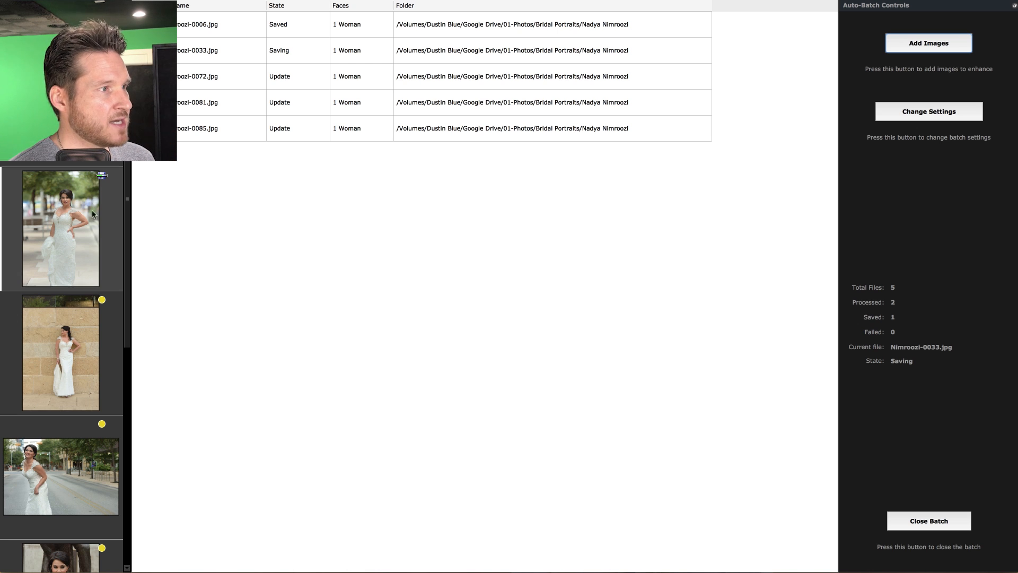
Open the portrait with the bride's hand on her hip, return to its face outline, and nudge her left eyebrow's inner point
mouse_move(104, 179)
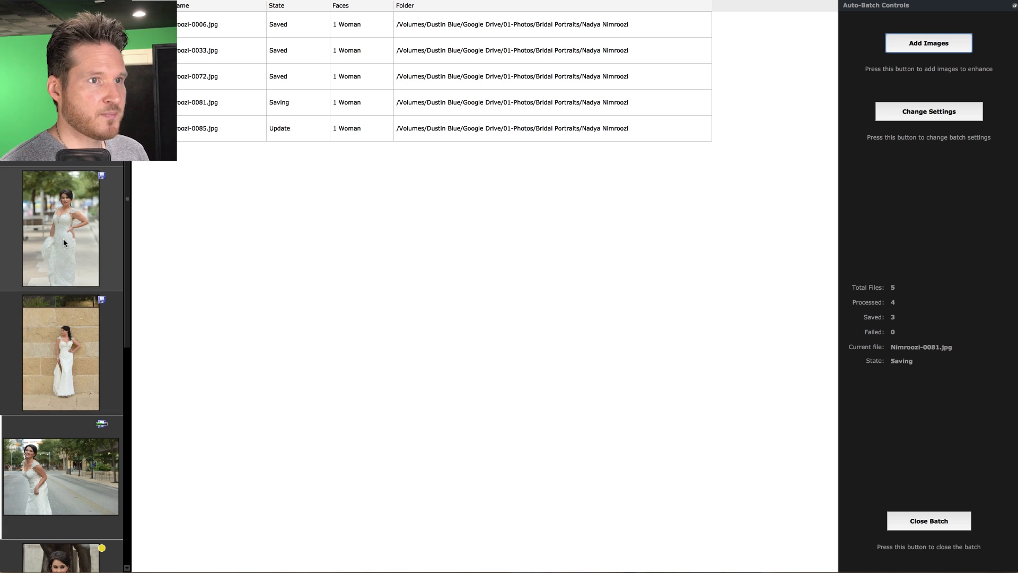
left_click(107, 243)
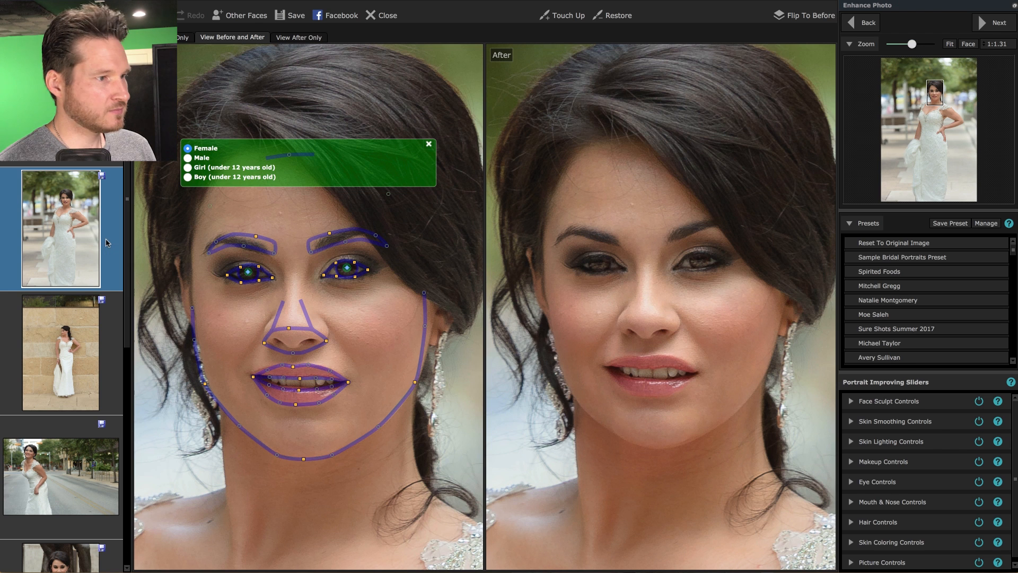
left_click(861, 24)
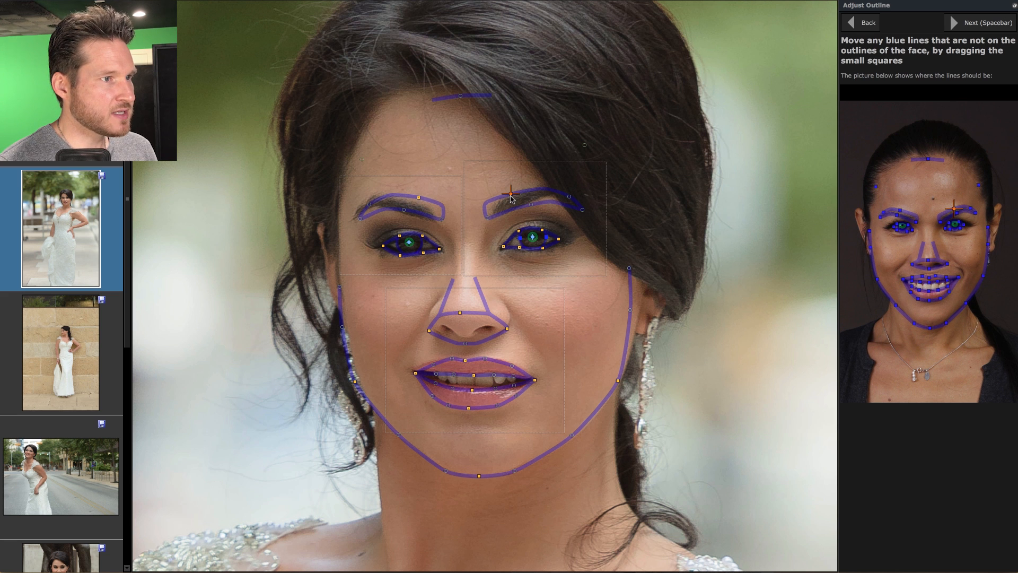
left_click_drag(511, 196, 512, 195)
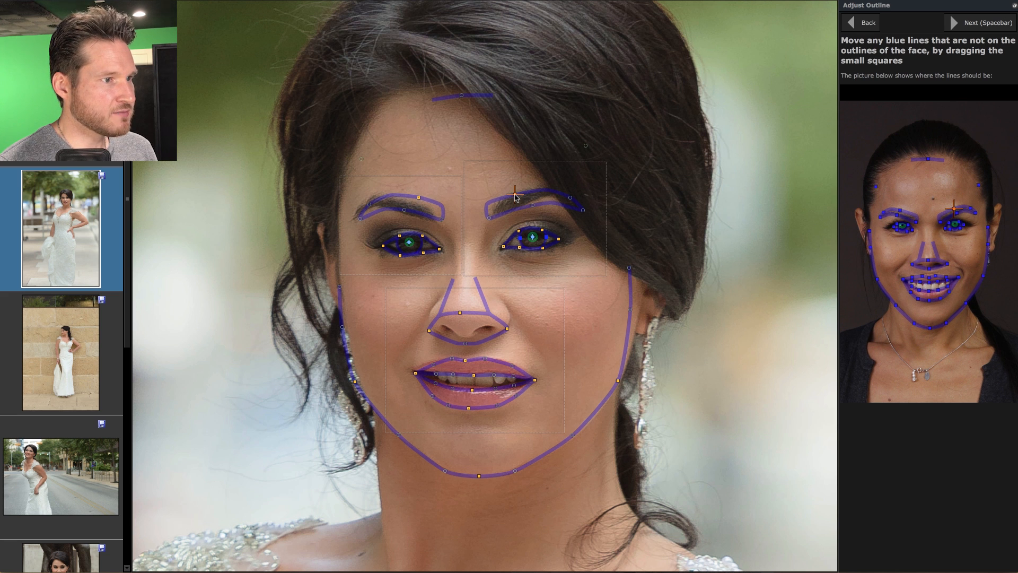
Refine the mouth outline at her right corner, the upper lip's inner edge and the lower lip's bottom edge, then accept the outline
left_click(556, 406)
left_click_drag(254, 334, 238, 322)
left_click_drag(559, 342, 556, 333)
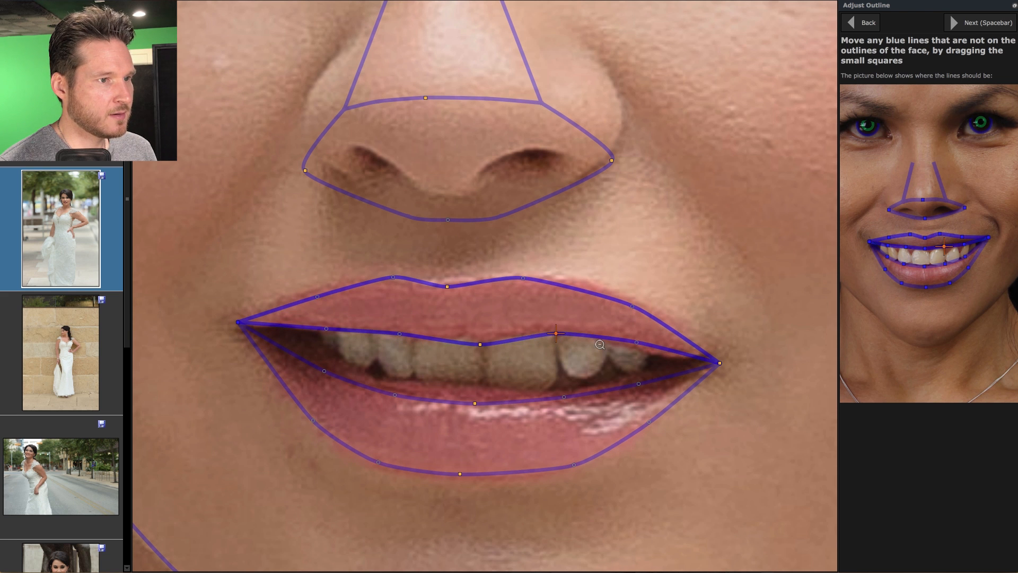
left_click_drag(459, 474, 463, 480)
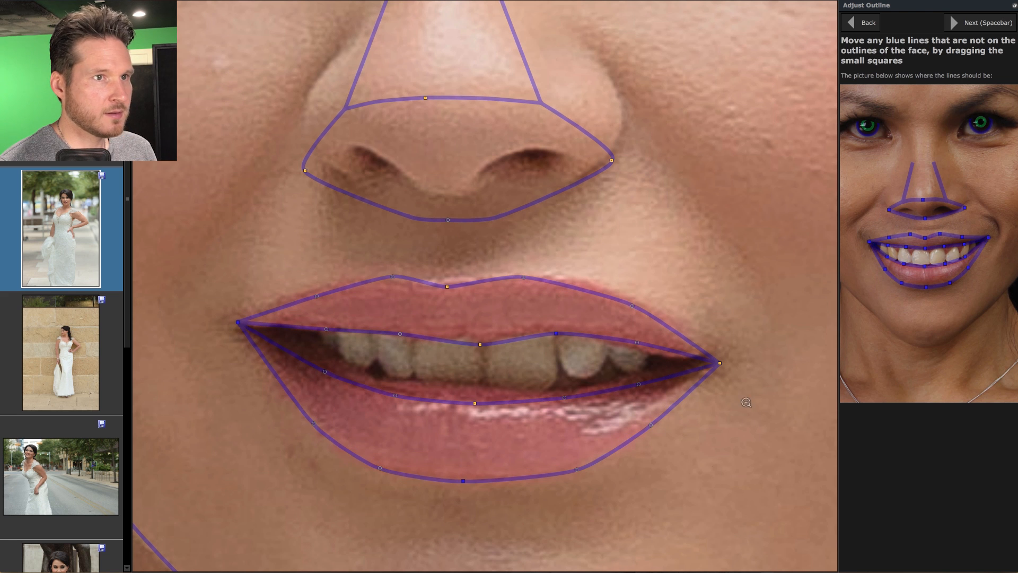
left_click(751, 300)
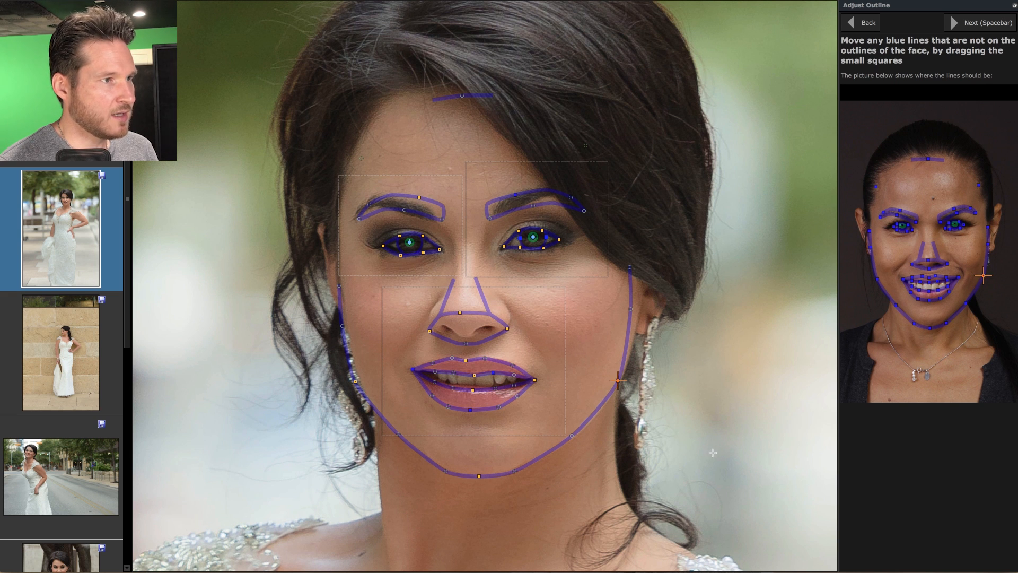
left_click(976, 22)
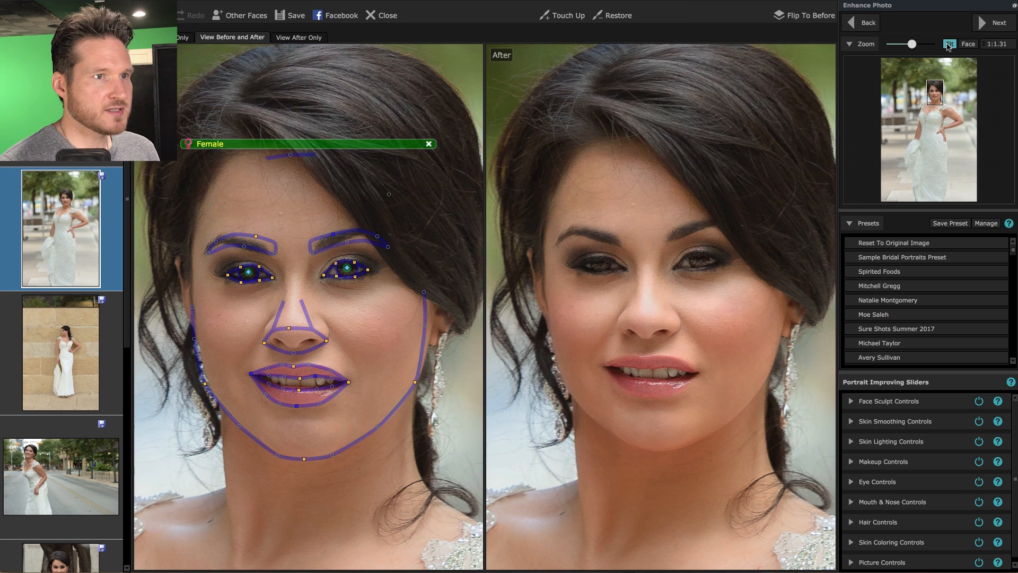
In the Face Sculpt Controls, expand Eye Widening and set Widen Left to 75, then fit the whole photo in view
left_click(948, 45)
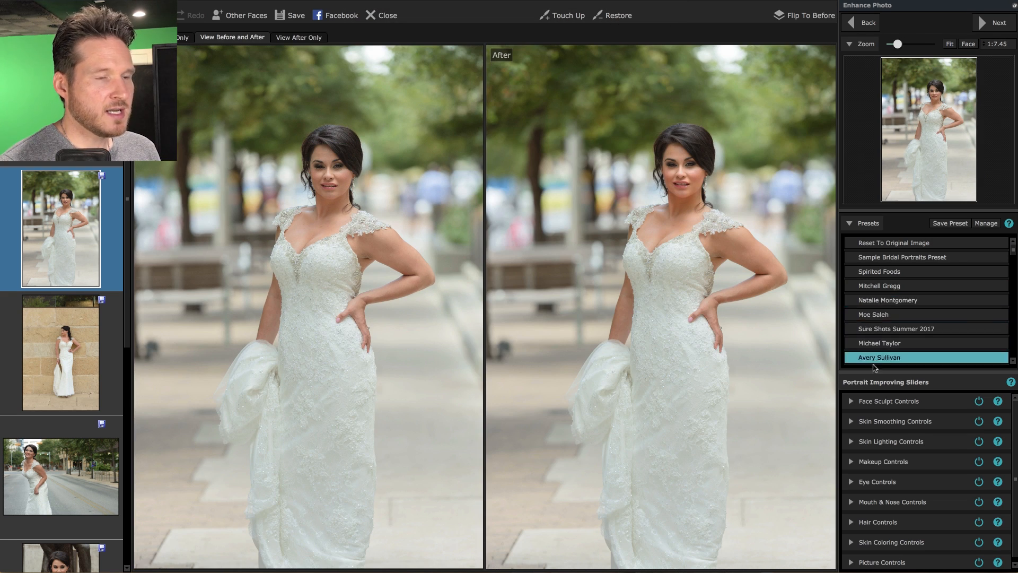
left_click(967, 45)
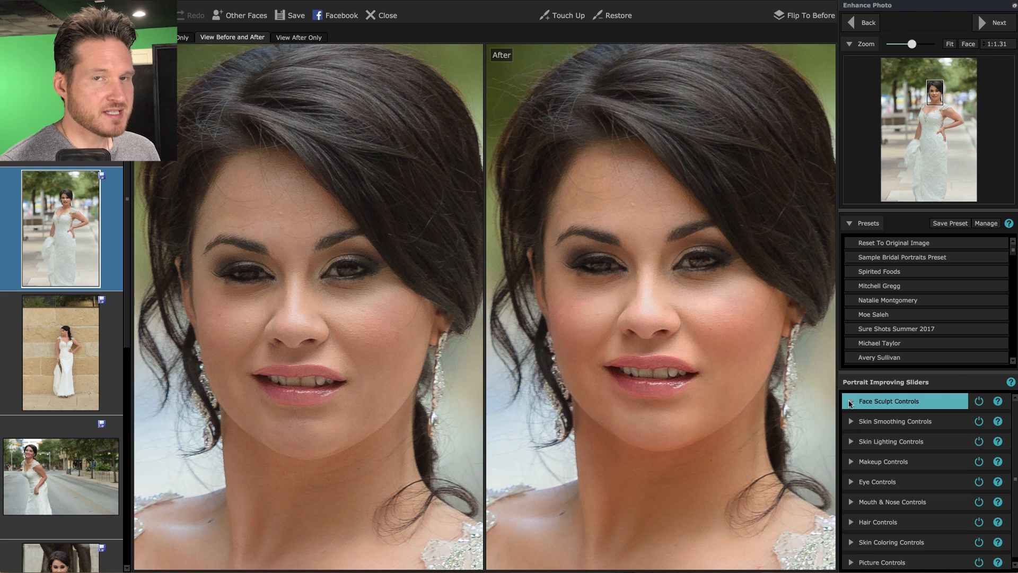
left_click(850, 403)
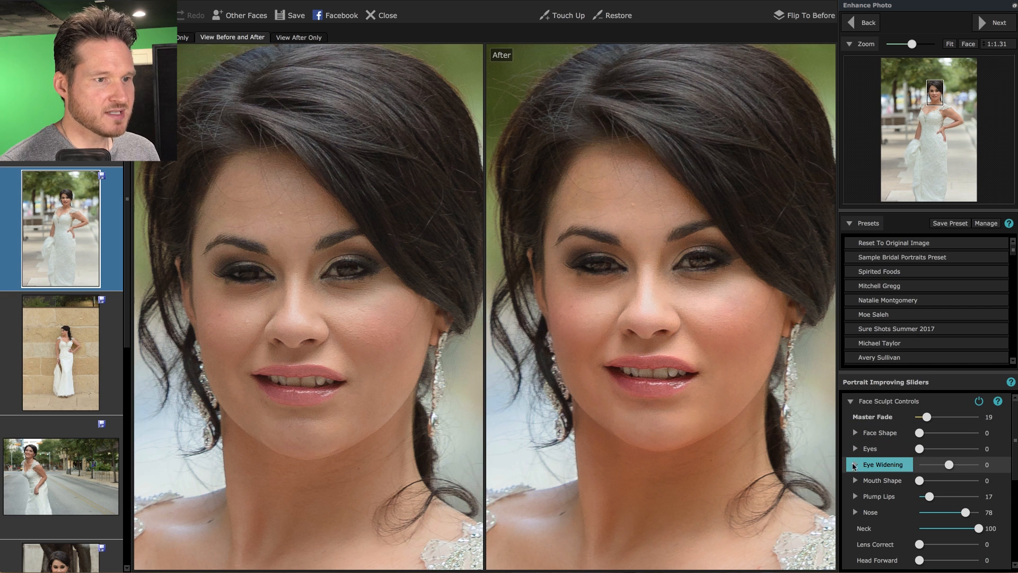
left_click(854, 464)
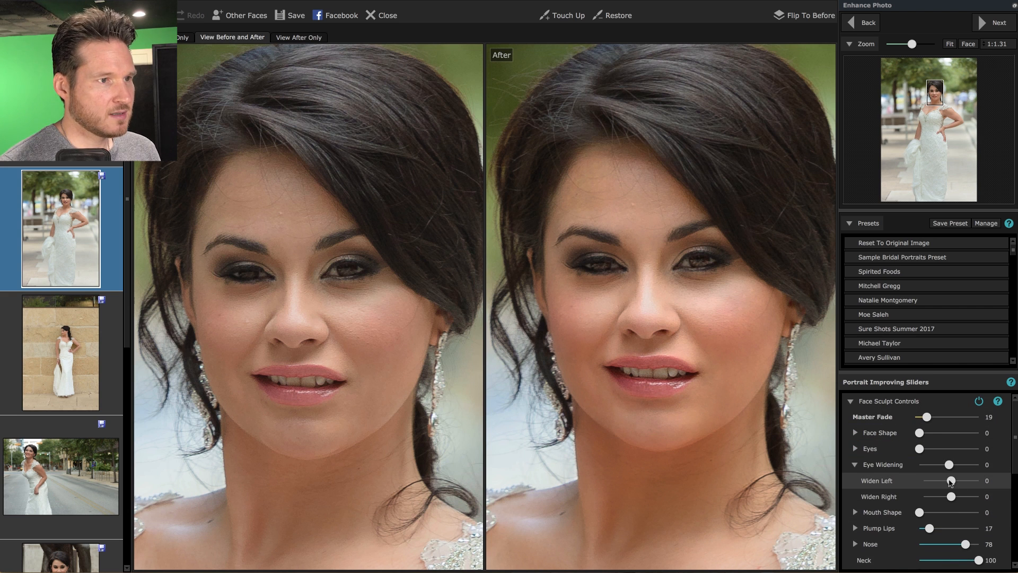
left_click_drag(951, 481, 971, 481)
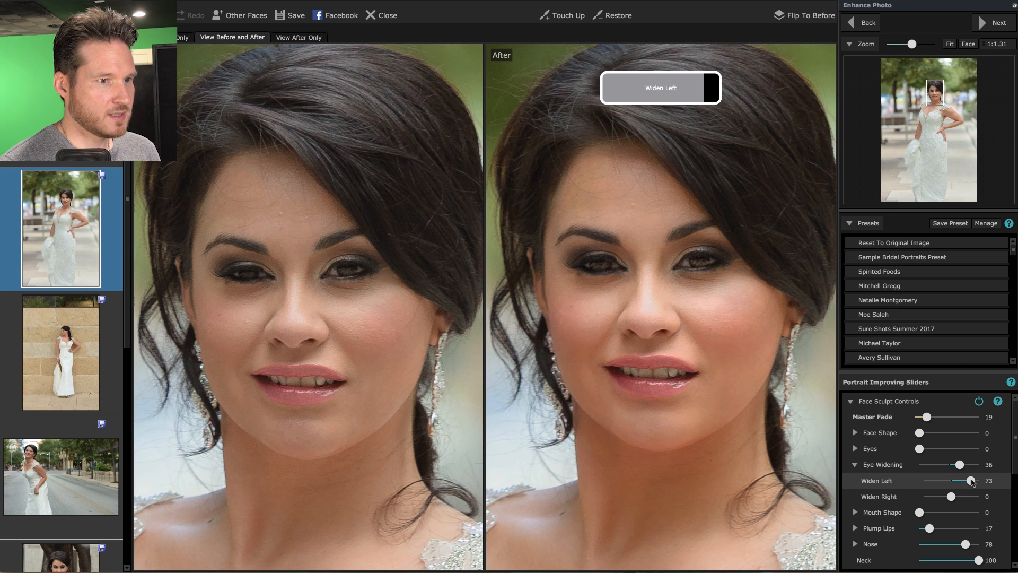
left_click_drag(973, 482, 973, 483)
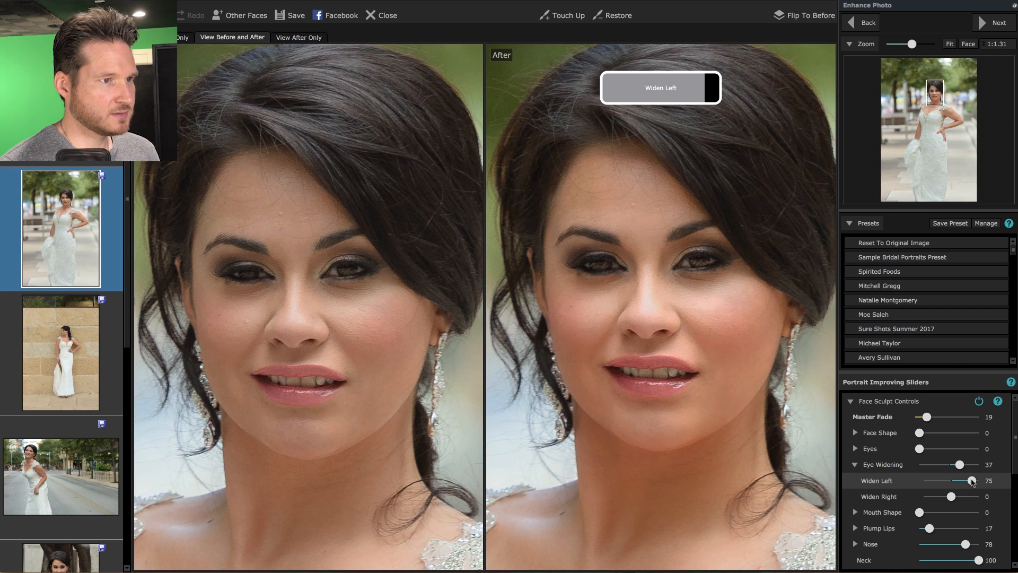
left_click(949, 44)
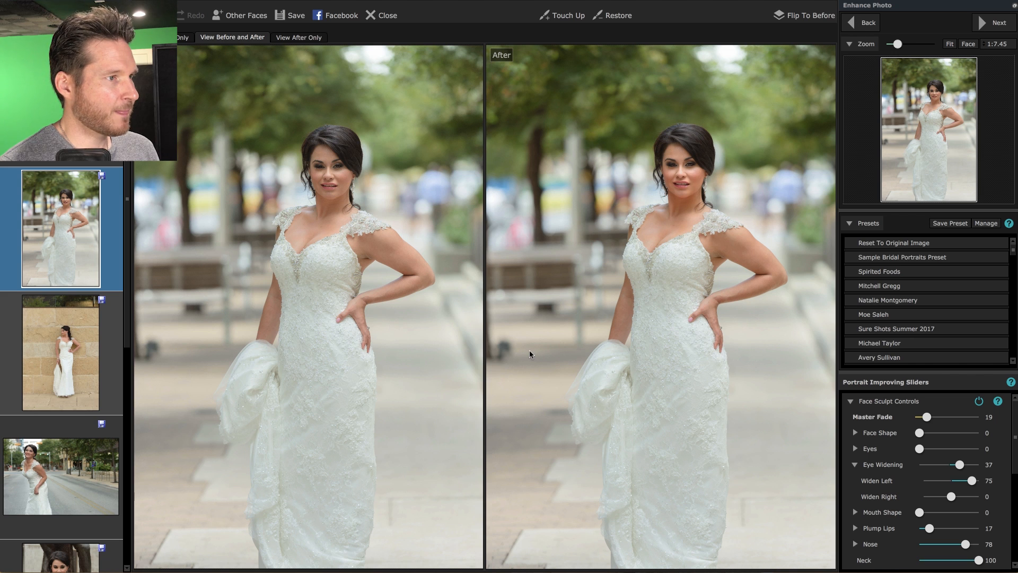
Open the stone-wall portrait's face outline and fit the contour to the jaw, chin and far cheek
key("Down")
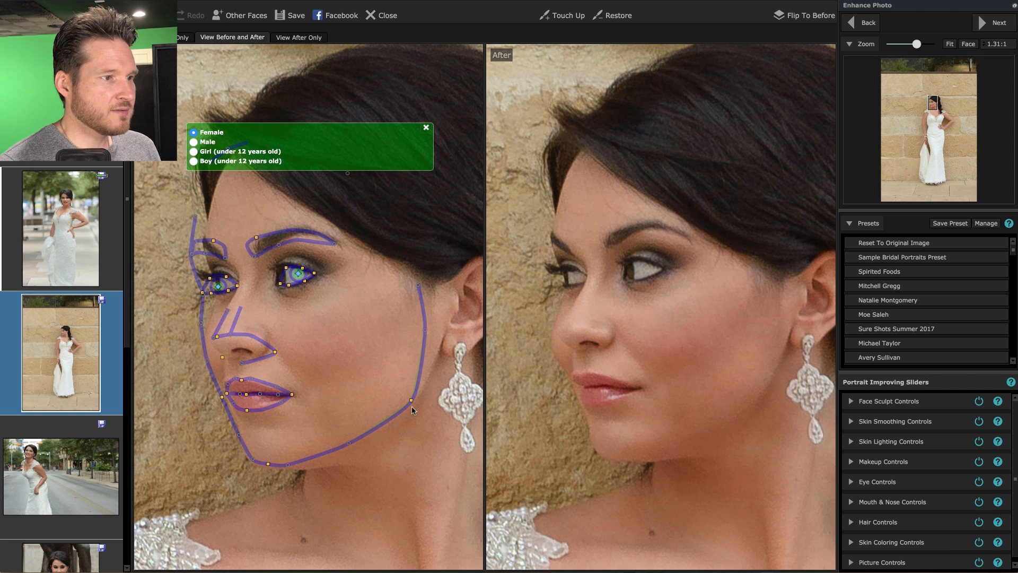
left_click(864, 22)
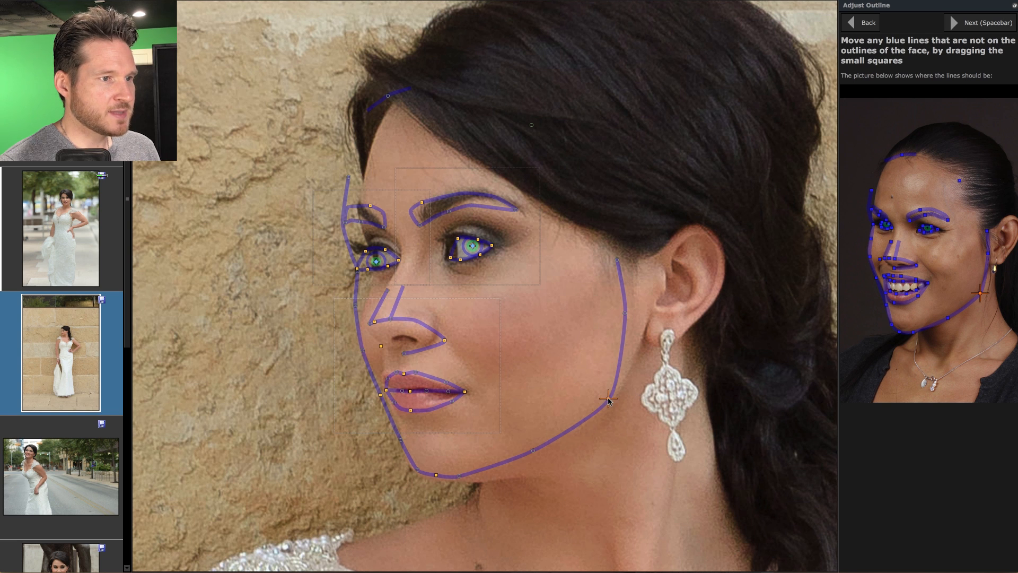
left_click_drag(591, 401, 600, 403)
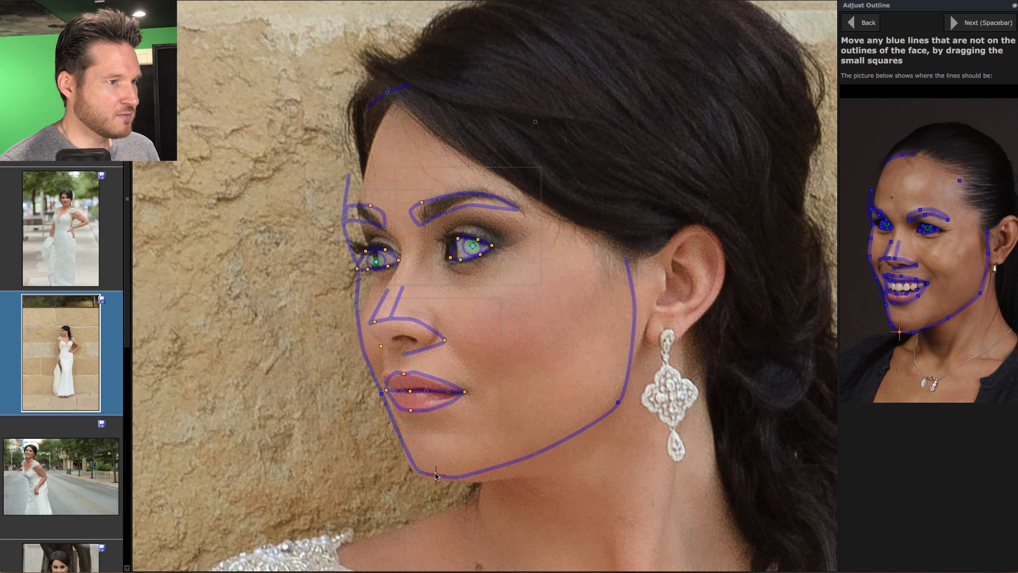
left_click_drag(436, 474, 429, 477)
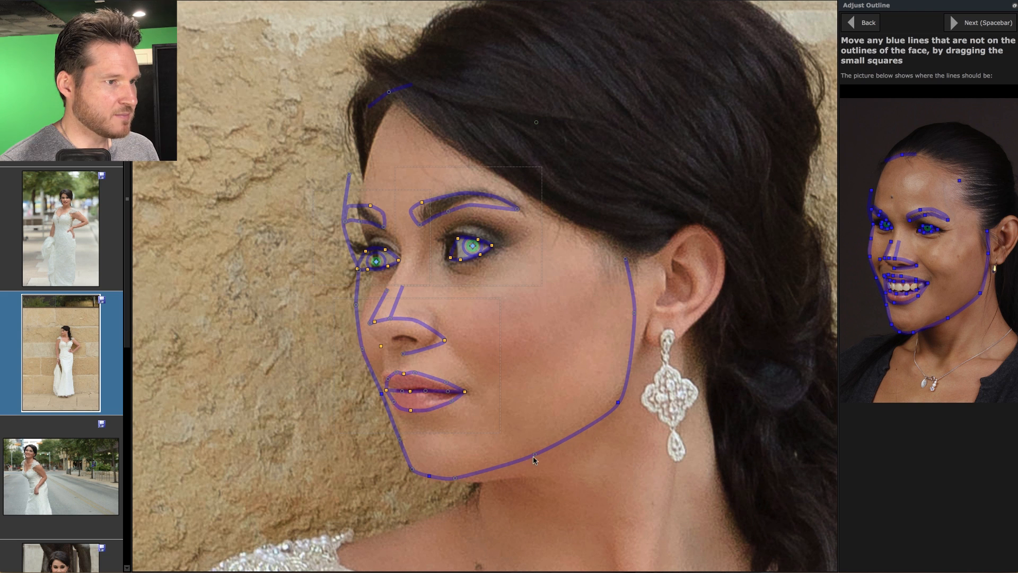
left_click_drag(534, 455, 539, 468)
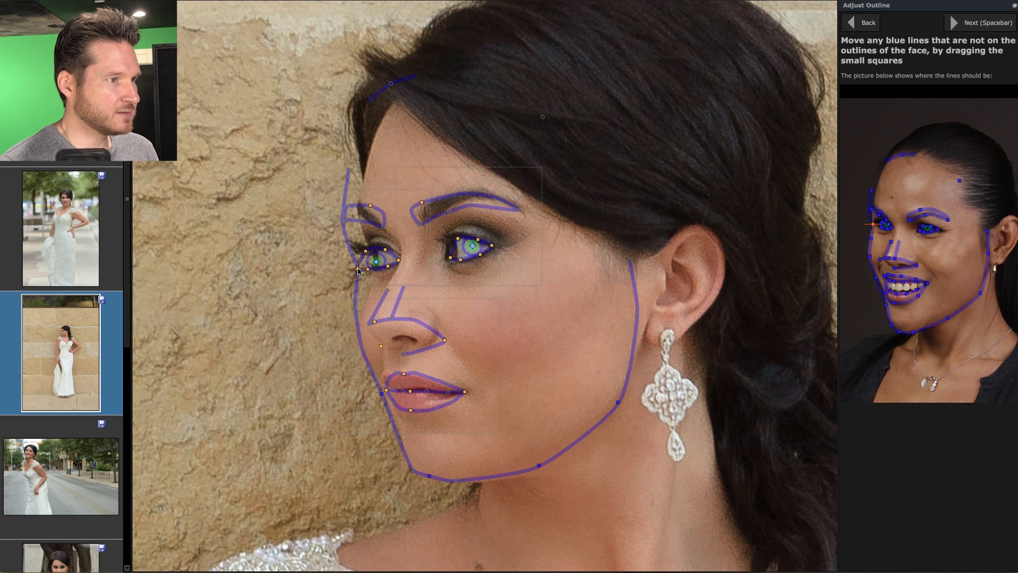
left_click_drag(356, 267, 371, 274)
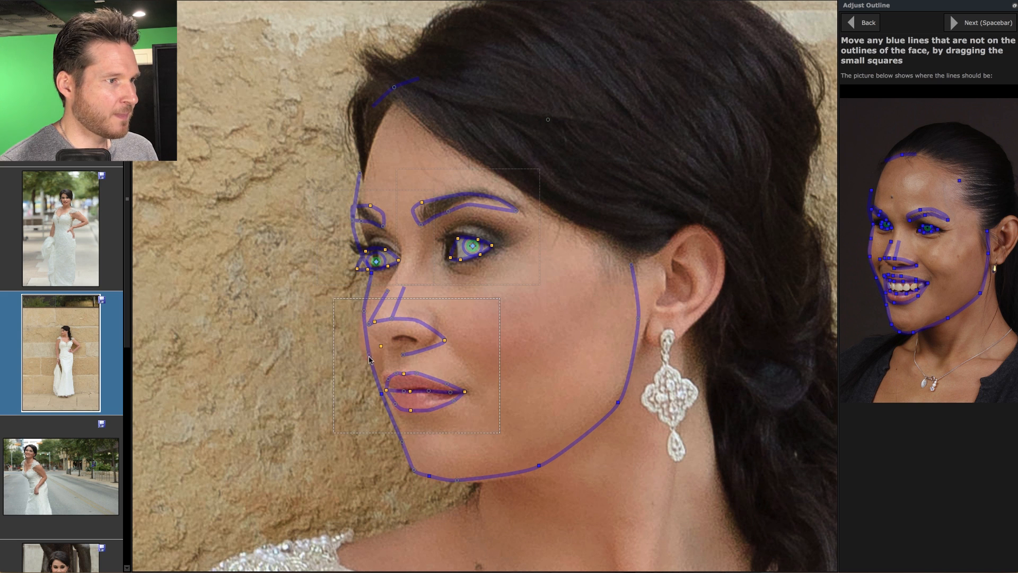
left_click_drag(369, 354, 363, 353)
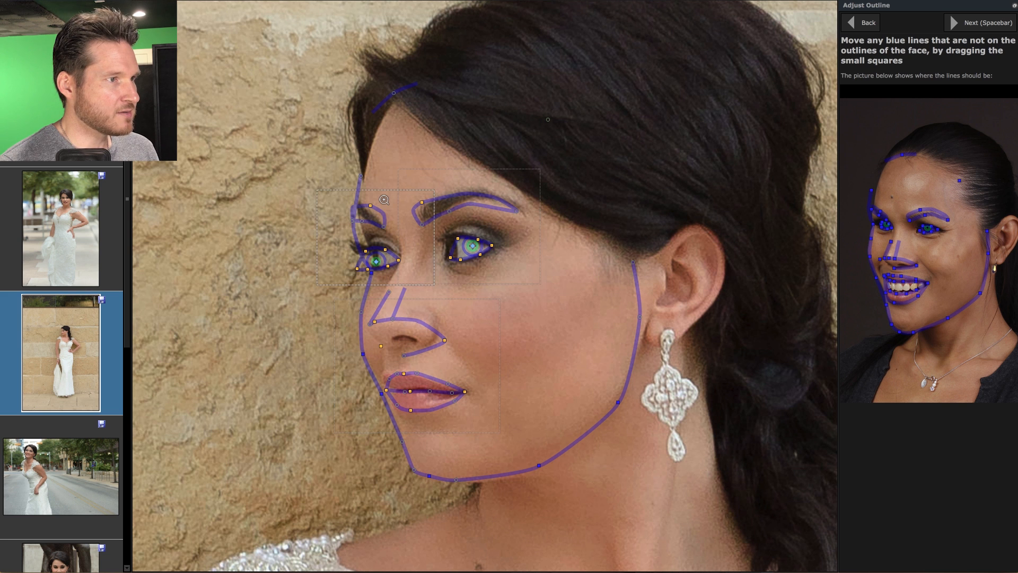
Fit the far eyebrow's upper edge and outer end, and set the face contour point just below the far eye
left_click(387, 211)
left_click_drag(452, 96, 474, 121)
left_click_drag(351, 199, 362, 157)
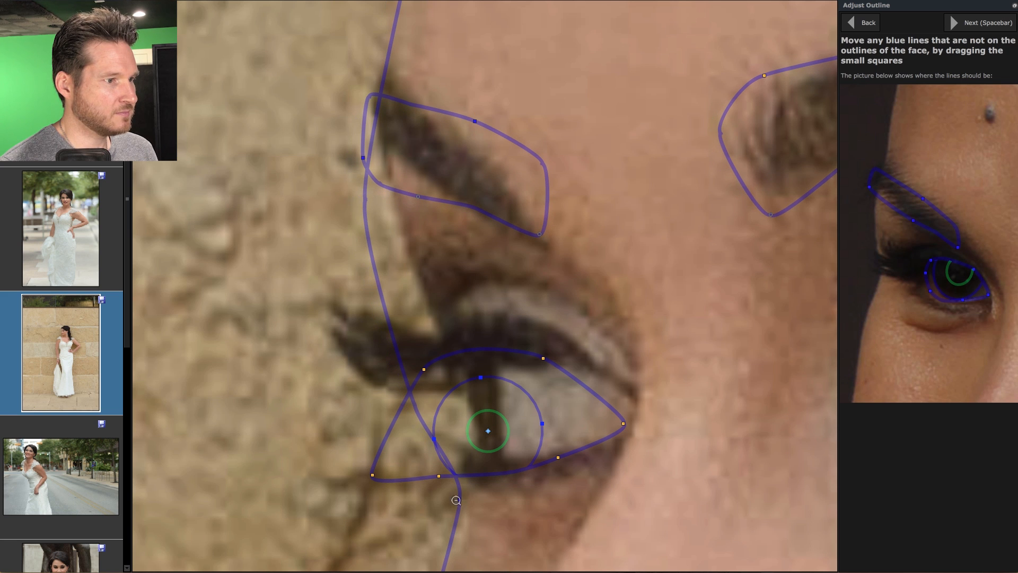
left_click_drag(460, 500, 457, 499)
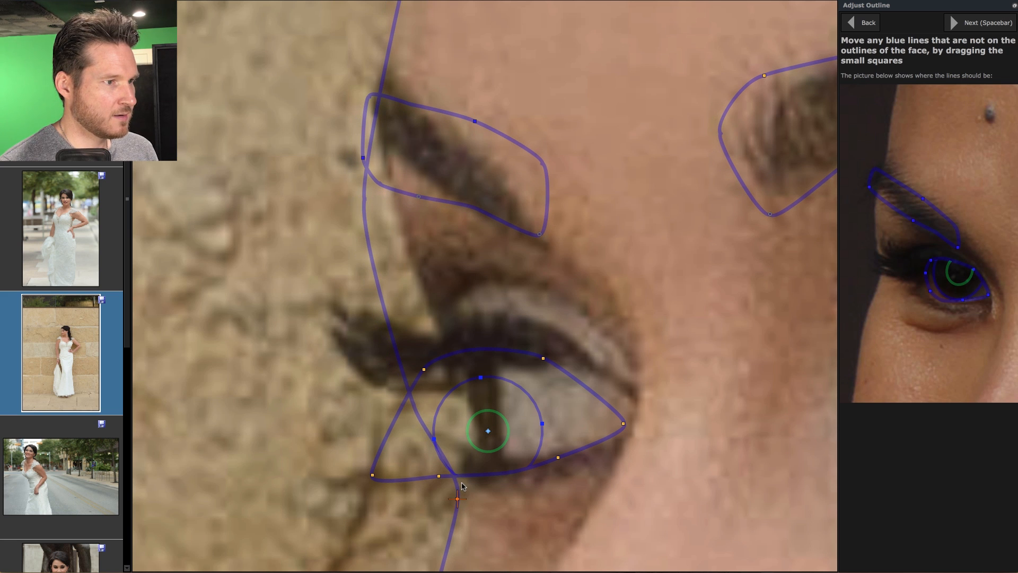
Fit the far eye's outline by moving its outer corner, iris circle, and outer upper and lower lid points onto the visible eye
left_click_drag(372, 474, 425, 441)
left_click_drag(488, 431, 490, 408)
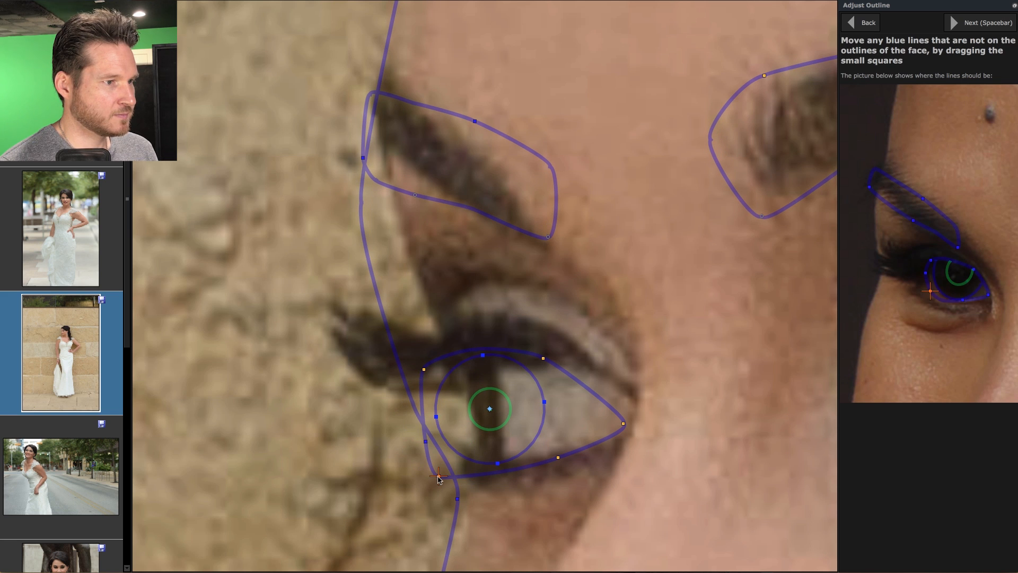
left_click_drag(438, 476, 455, 466)
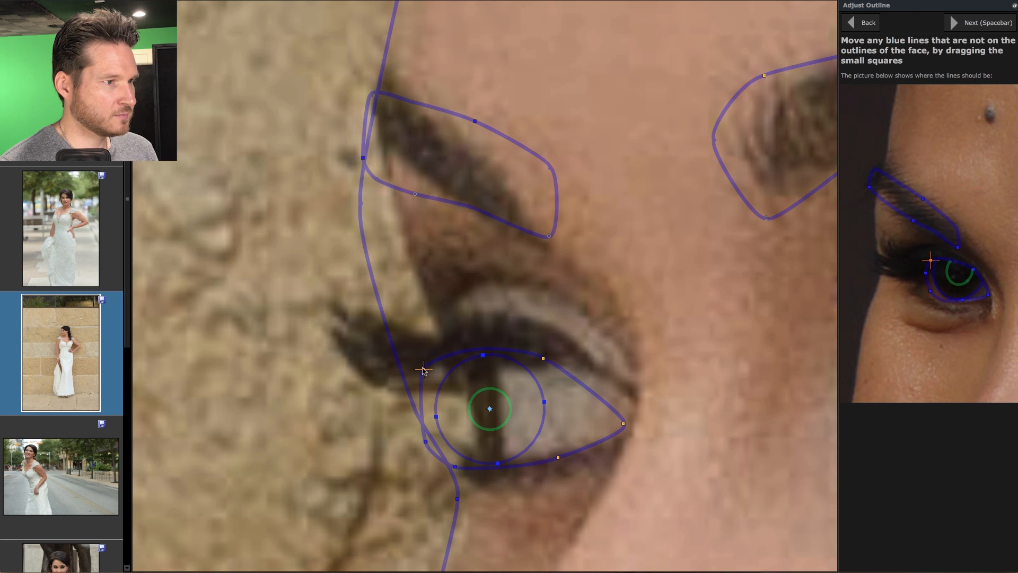
left_click_drag(423, 369, 449, 438)
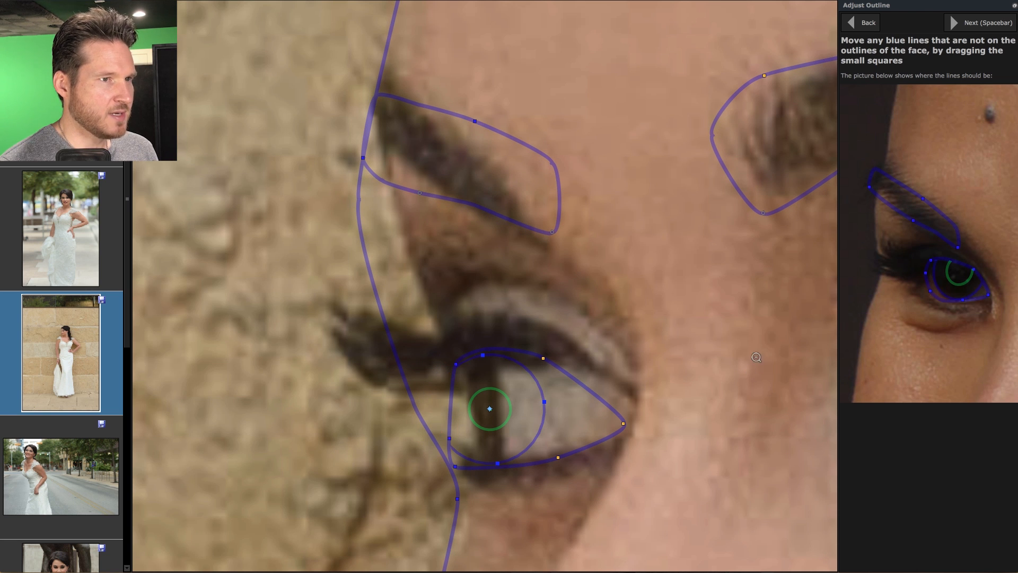
left_click(757, 357)
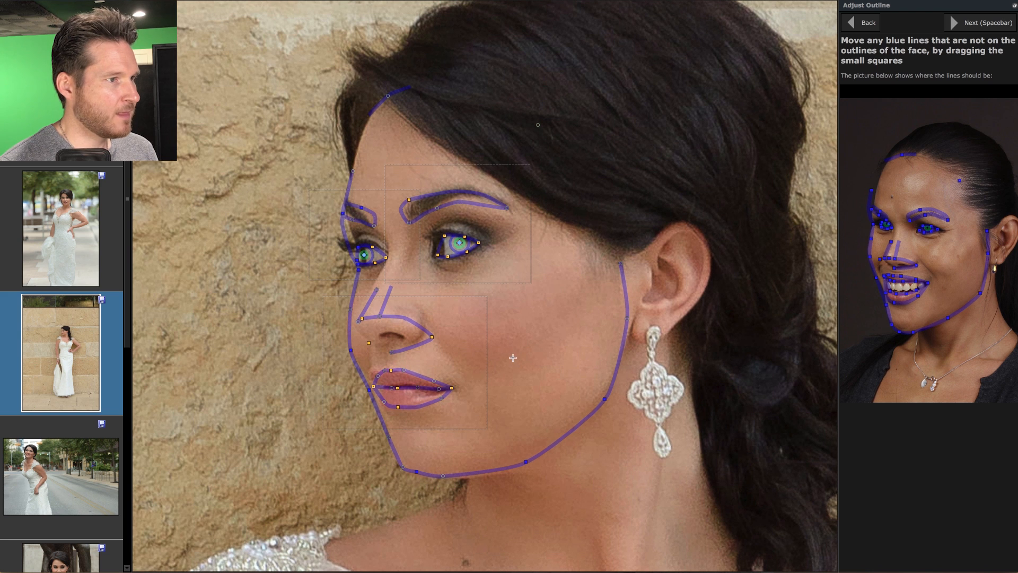
Refine the mouth outline at the far corner, upper lip peak, inner lip line and lower lip's bottom edge, then accept the outline
left_click(464, 400)
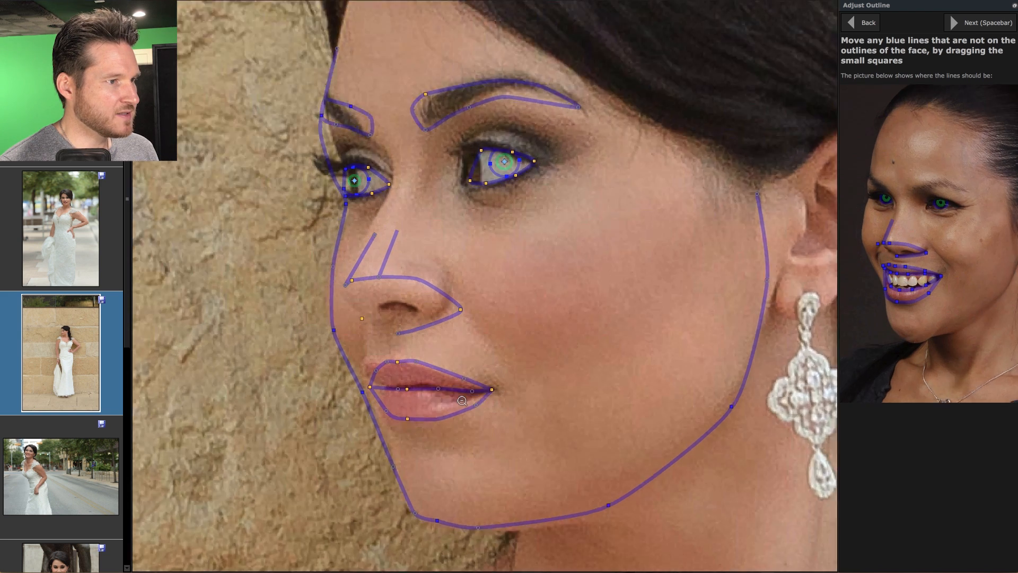
left_click_drag(350, 388, 345, 378)
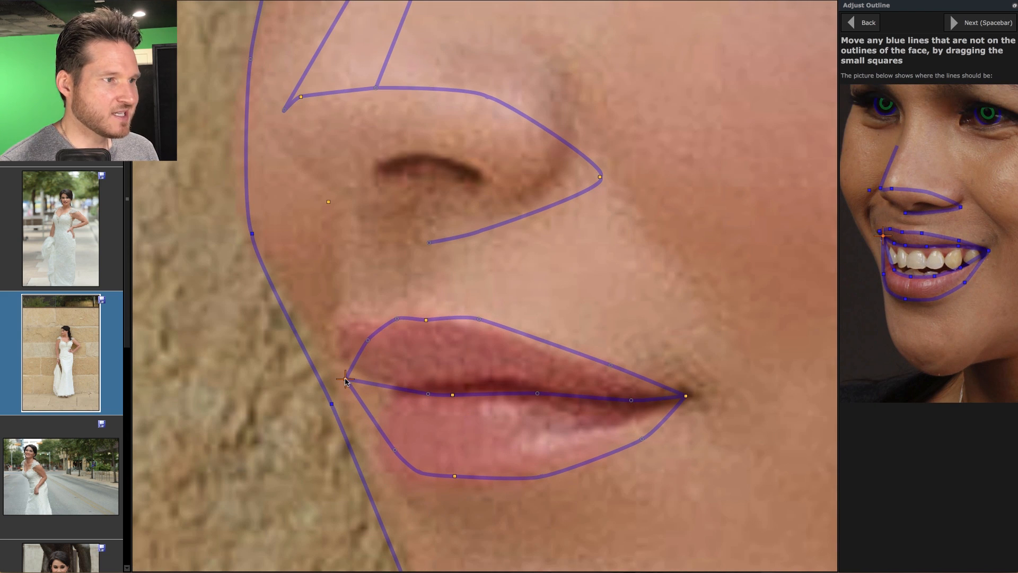
left_click_drag(424, 321, 376, 316)
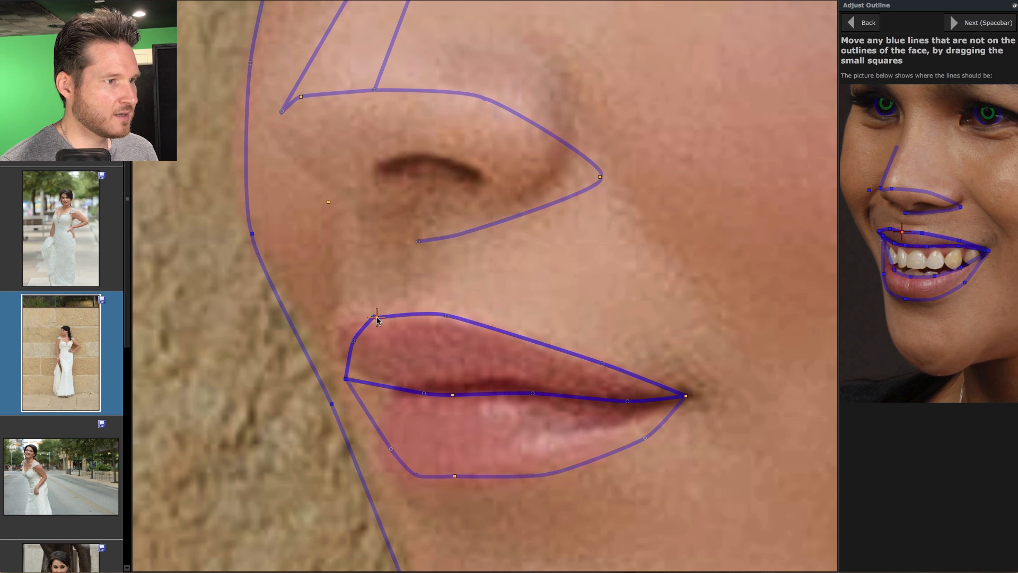
left_click_drag(452, 394, 451, 392)
left_click_drag(454, 476, 450, 482)
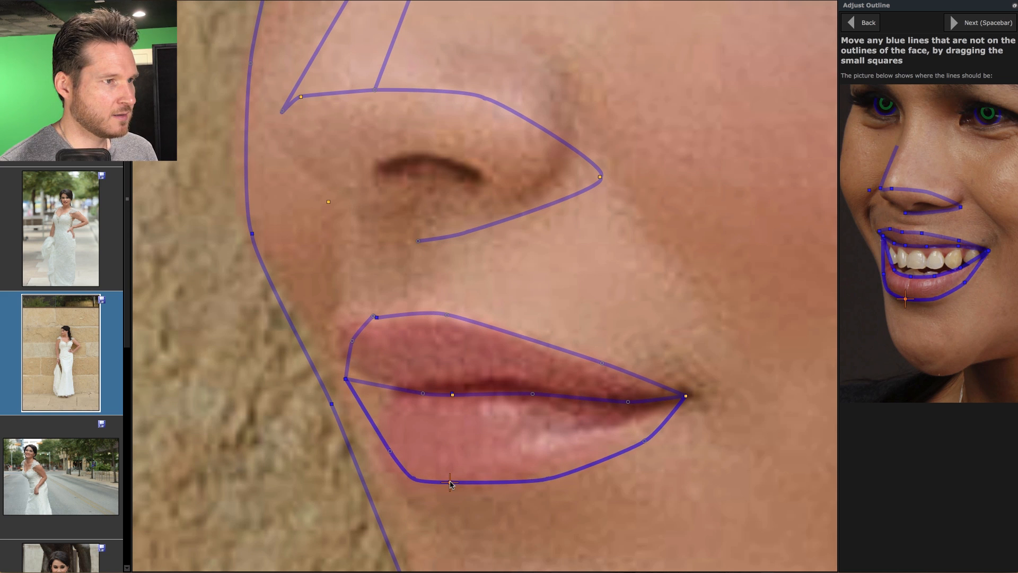
left_click(747, 235)
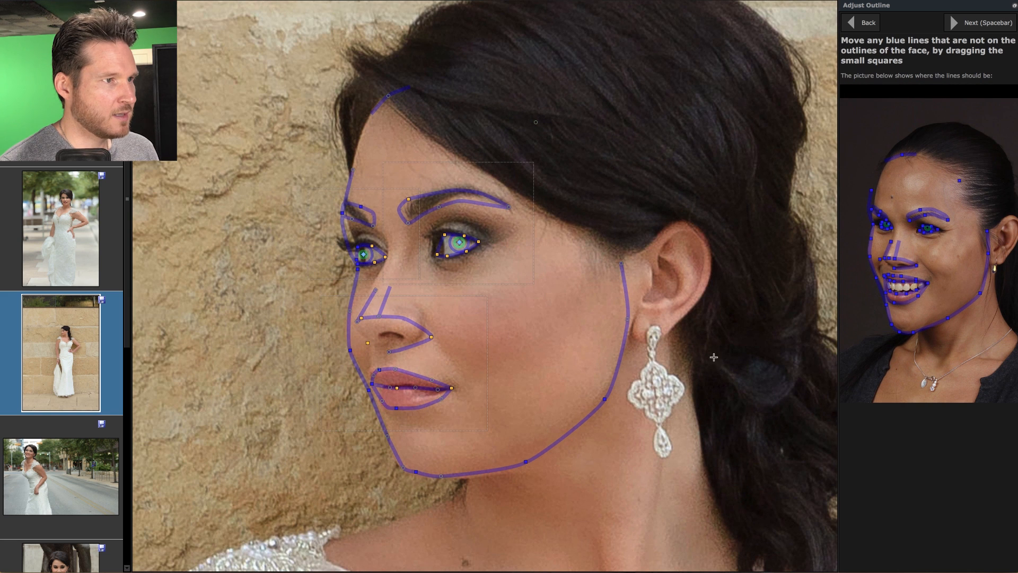
left_click(993, 23)
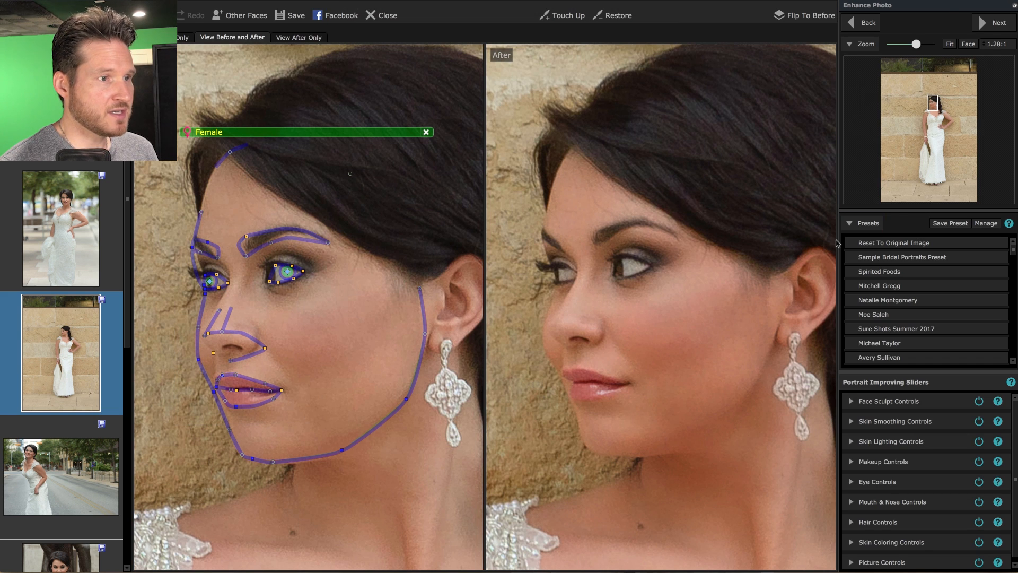
Fit the whole stone-wall photo in view and turn off its Skin Coloring Controls and Picture Controls
left_click(949, 44)
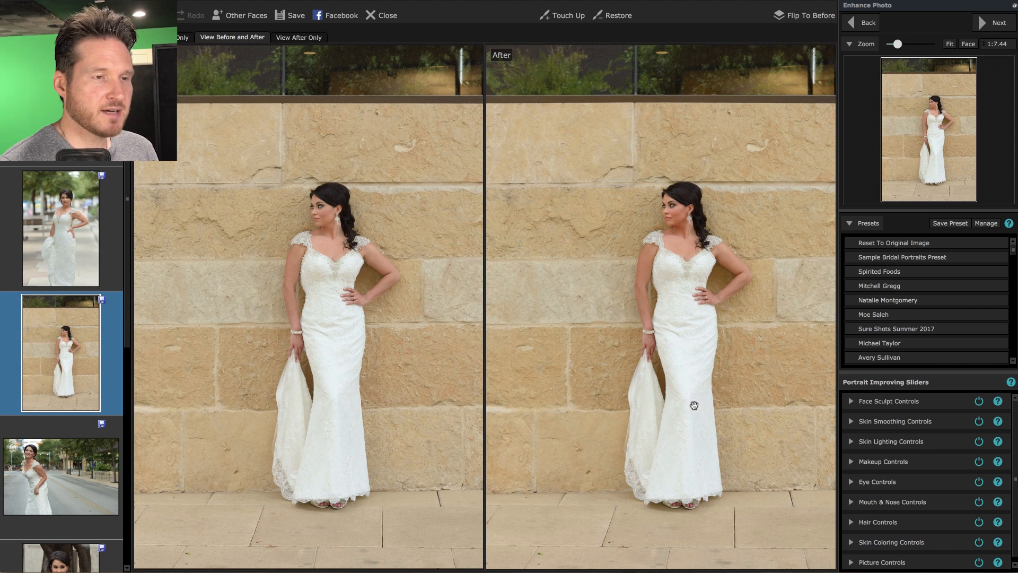
scroll(946, 543, "down", 1)
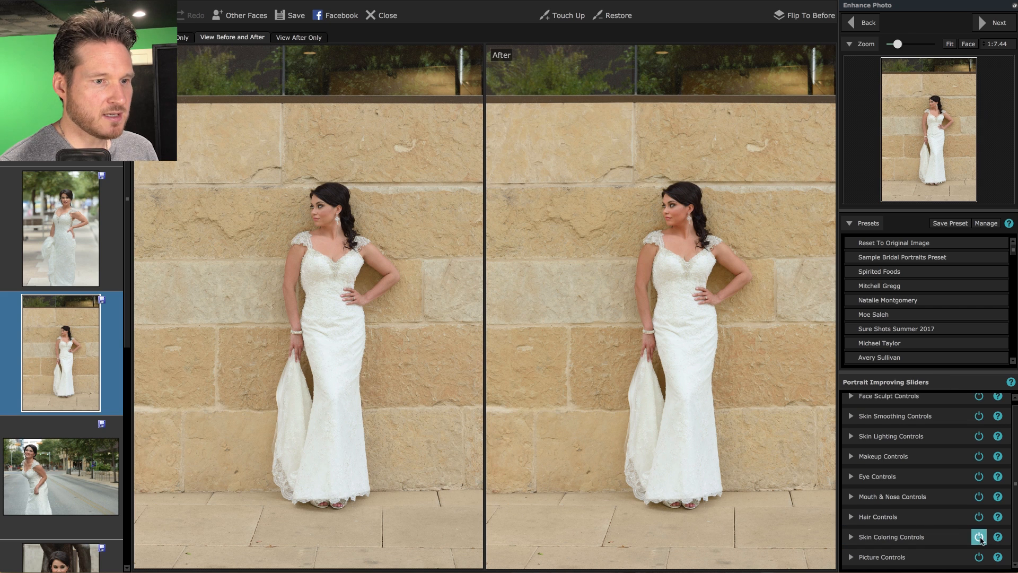
left_click(978, 537)
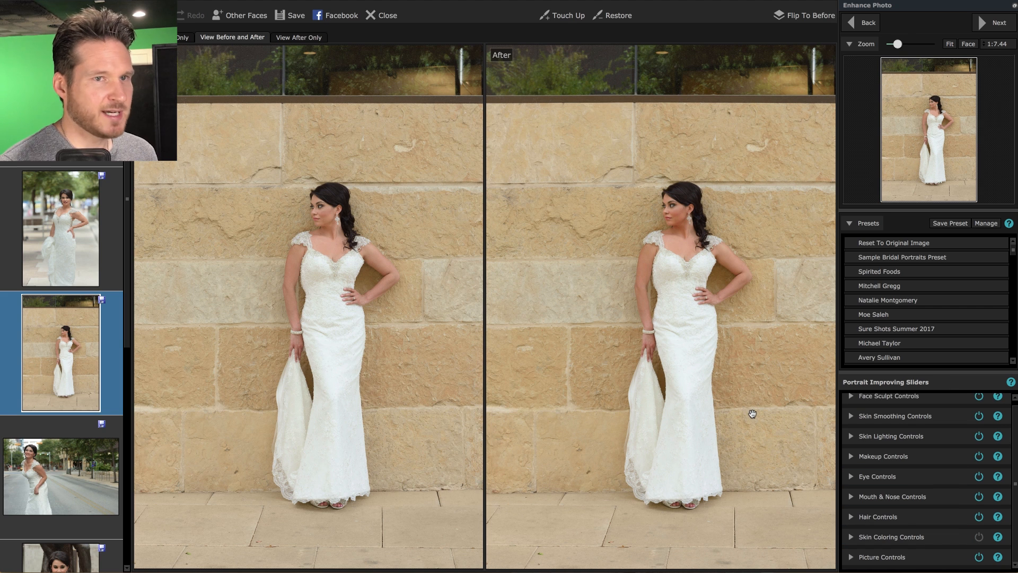
left_click(978, 557)
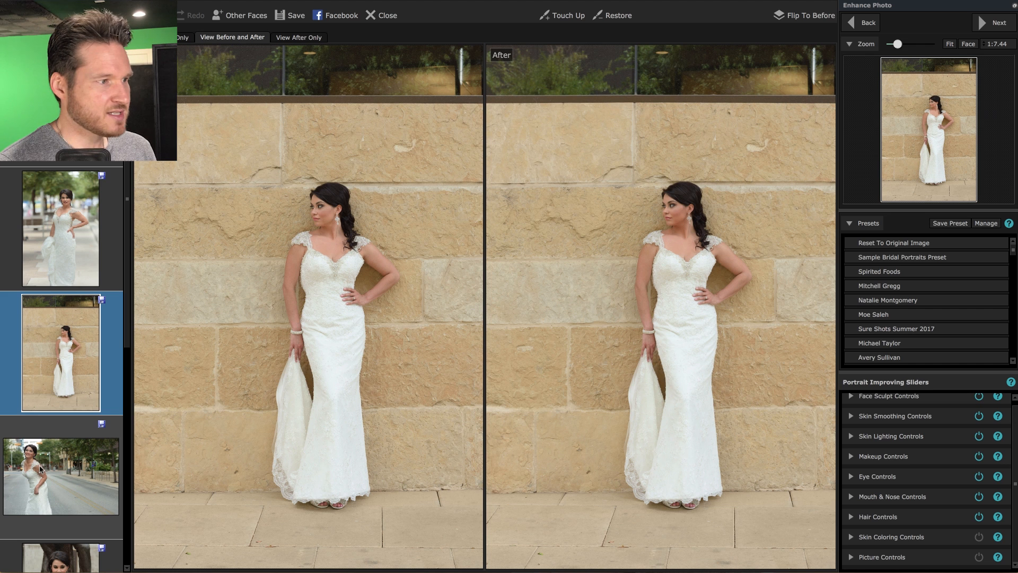
Open the street portrait's face outline and fit both eyebrows' outer ends and the chin and jaw contour points
left_click(74, 470)
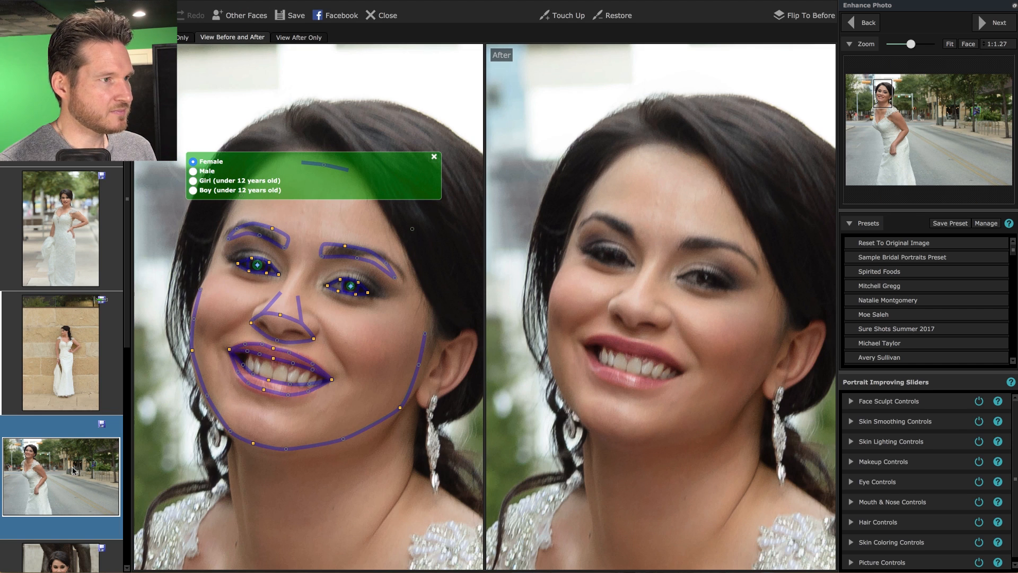
left_click(862, 23)
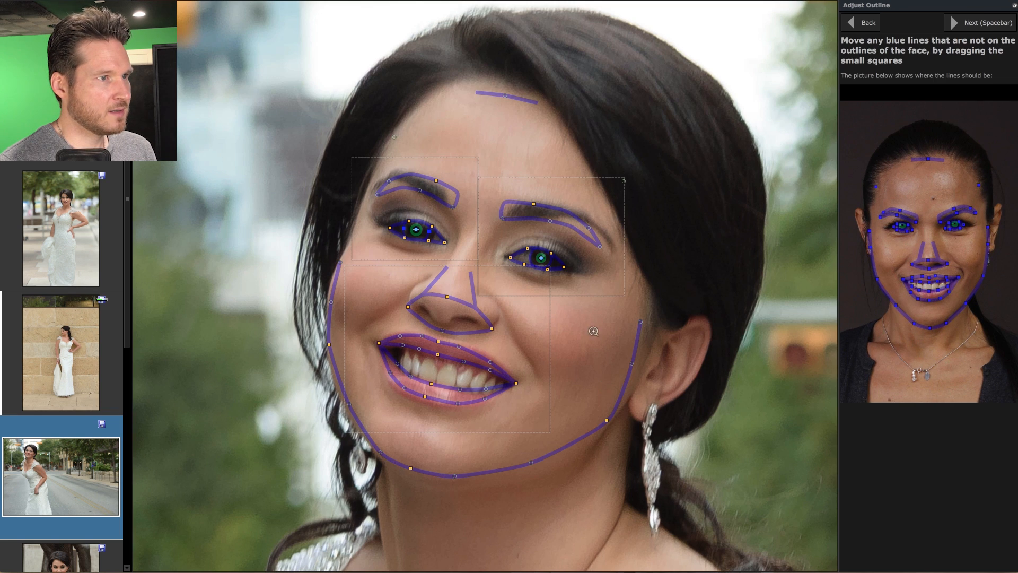
left_click_drag(436, 180, 374, 186)
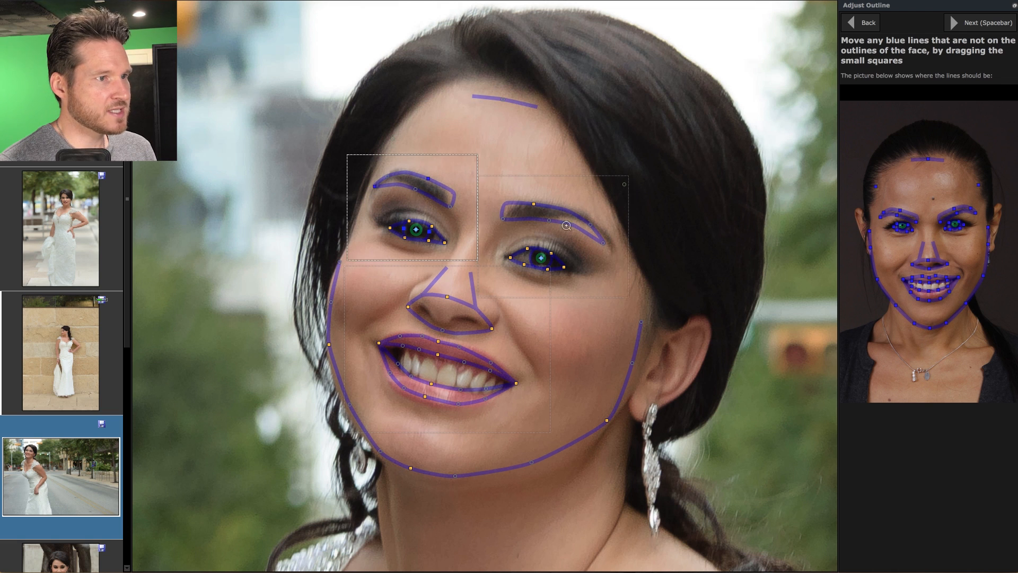
left_click_drag(602, 244, 611, 241)
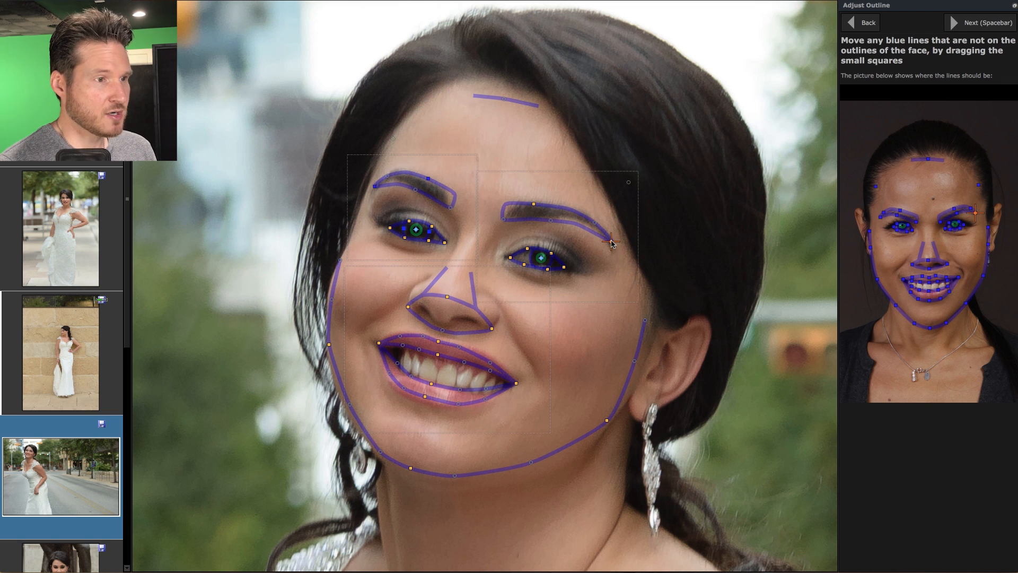
left_click_drag(414, 470, 411, 478)
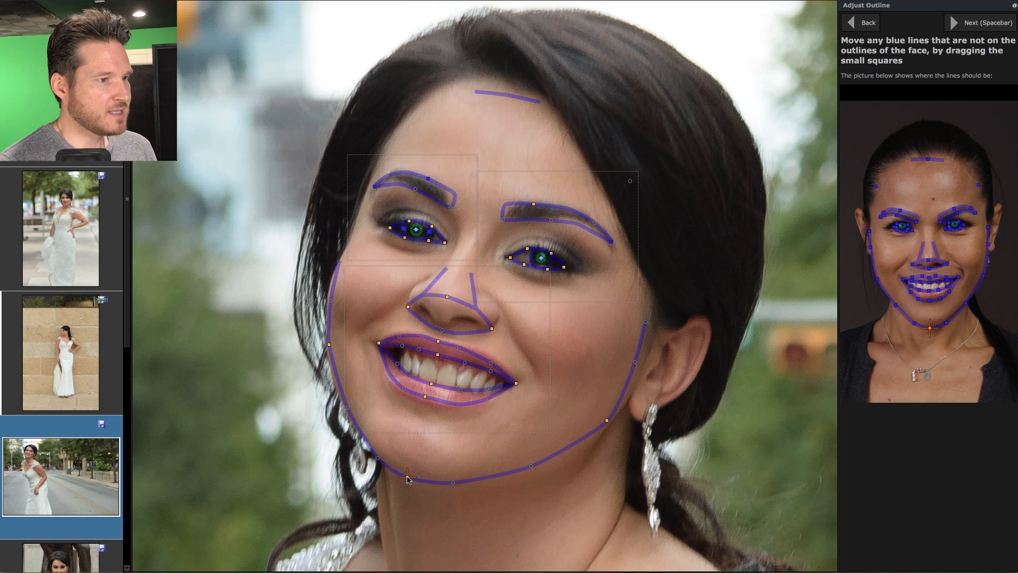
left_click_drag(605, 423, 606, 431)
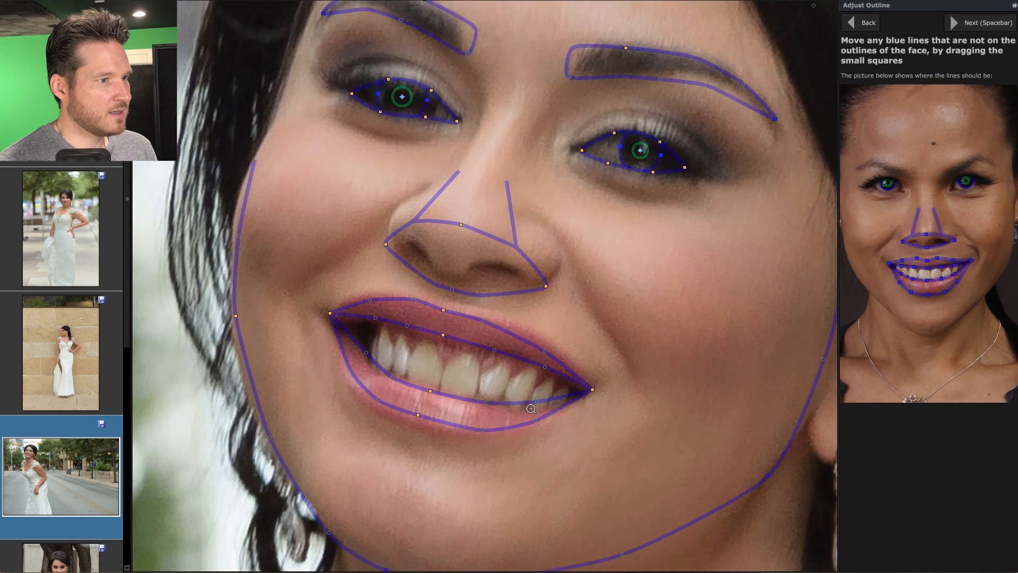
Lower the lower lip's bottom edge to match the smiling mouth, then accept the outline
left_click(529, 409)
left_click_drag(409, 447, 401, 468)
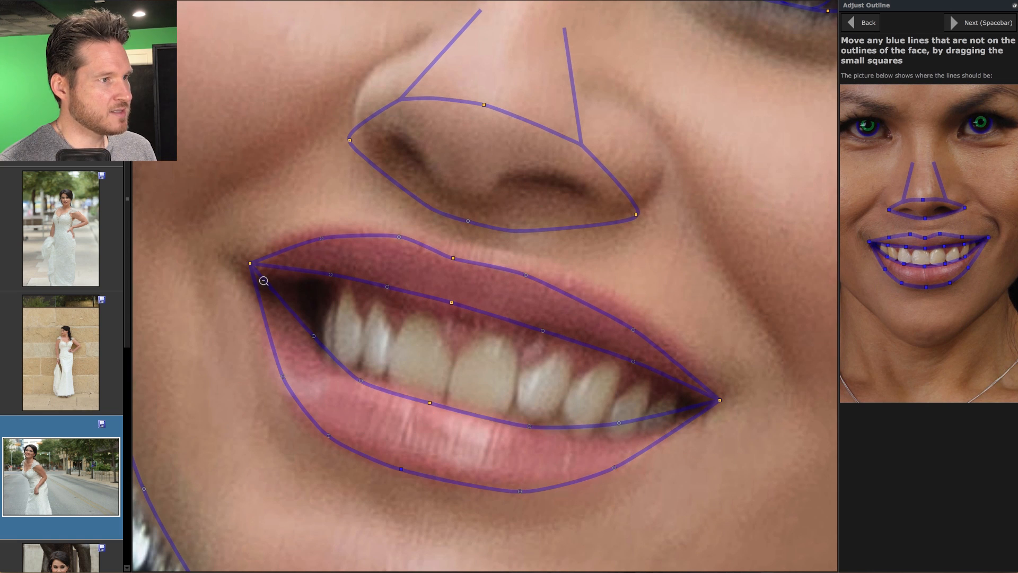
left_click(676, 271)
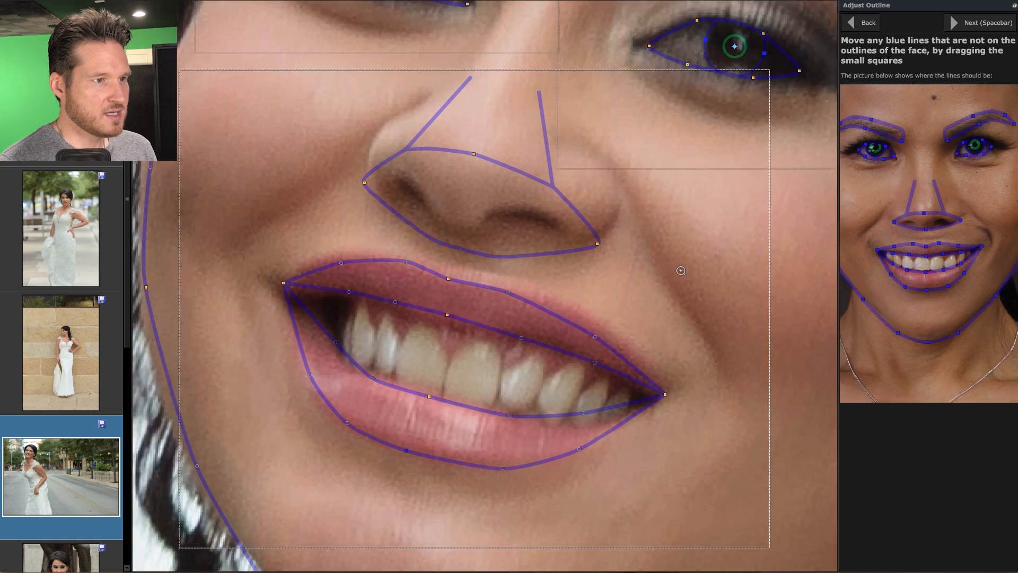
left_click(526, 350)
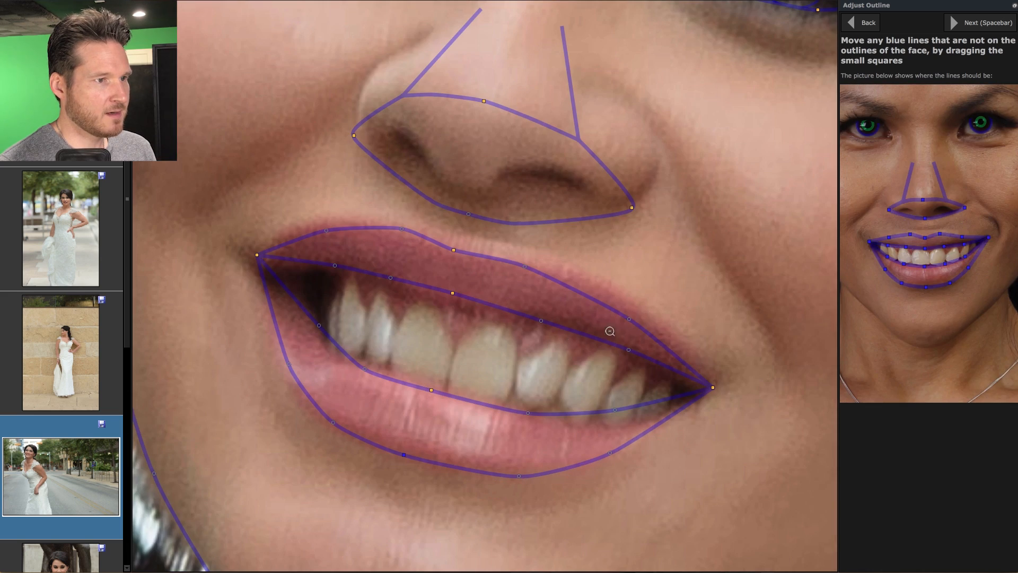
left_click(709, 278)
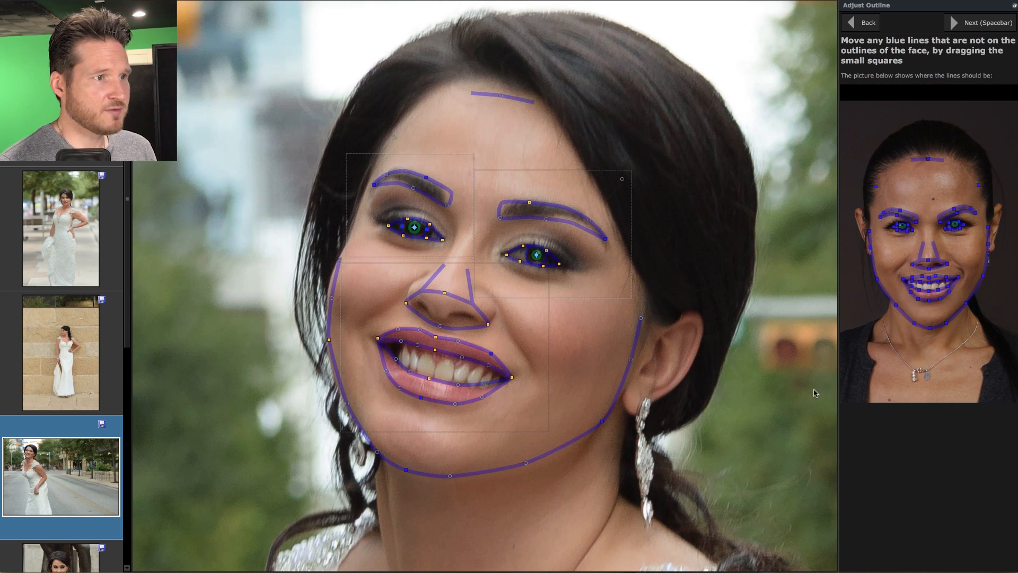
left_click(975, 25)
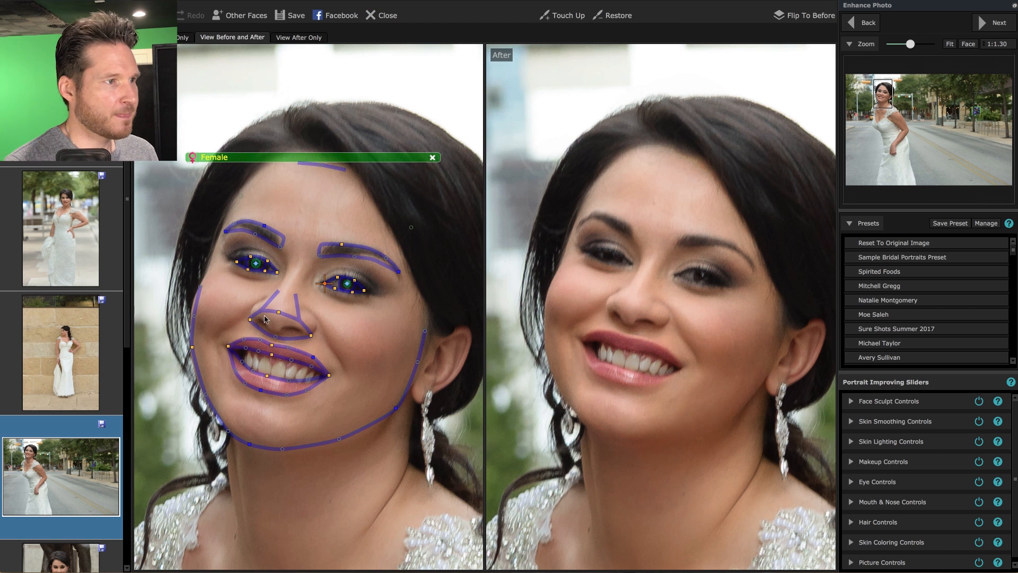
In the Face Sculpt Controls, expand Eye Widening and set Widen Left to 69, then collapse the group
left_click(910, 406)
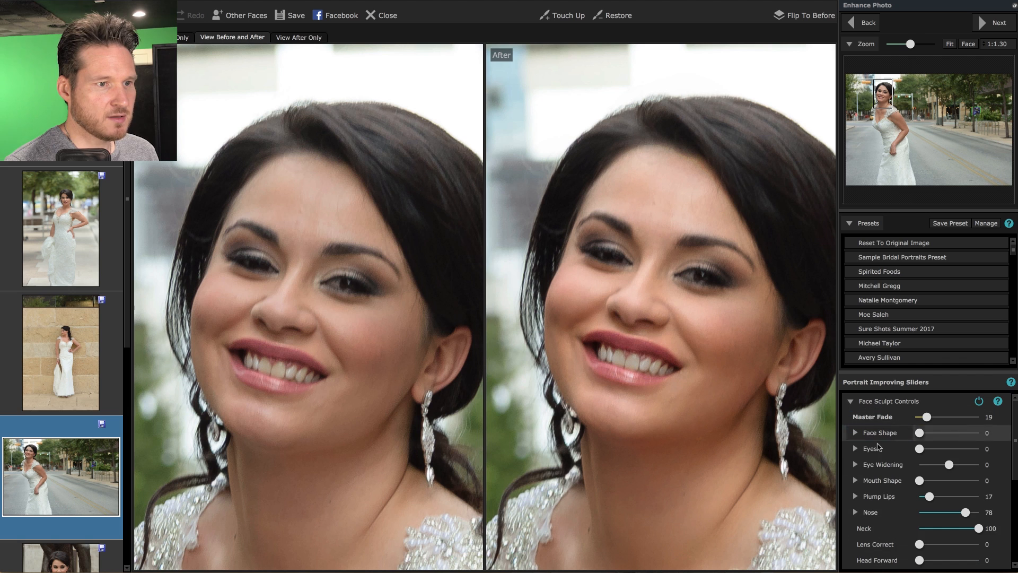
left_click(881, 464)
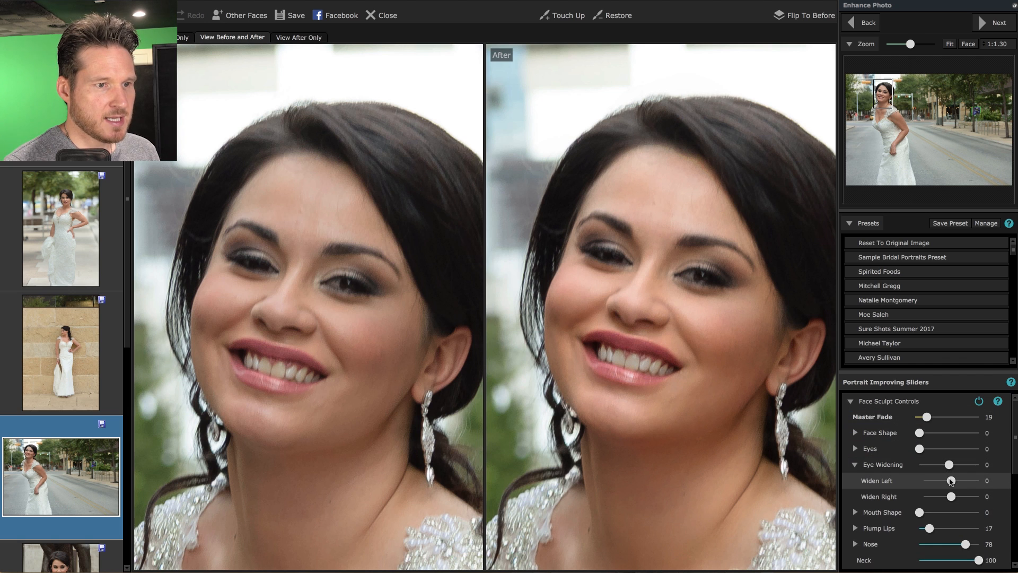
left_click_drag(950, 480, 971, 480)
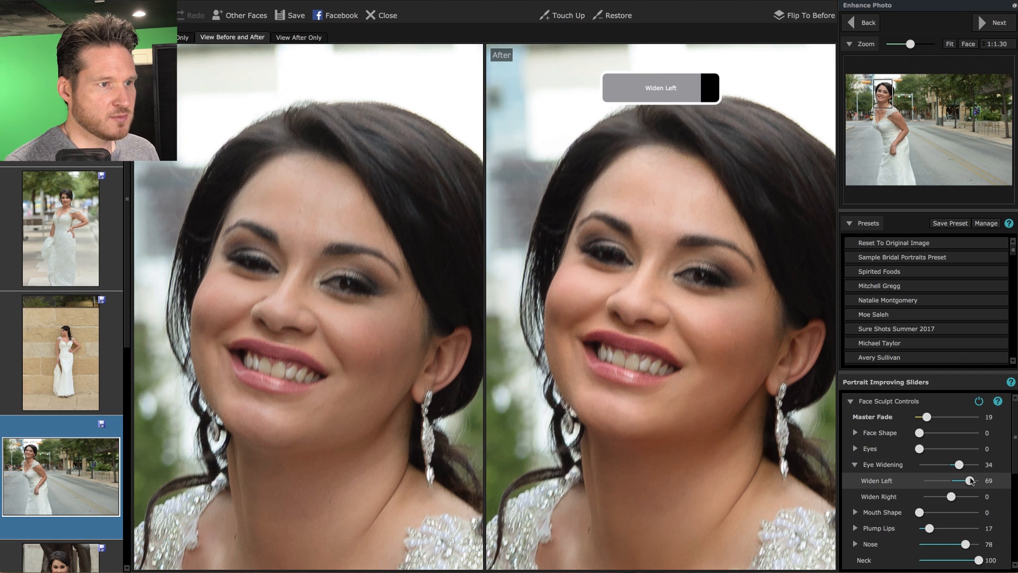
left_click(855, 465)
left_click(889, 403)
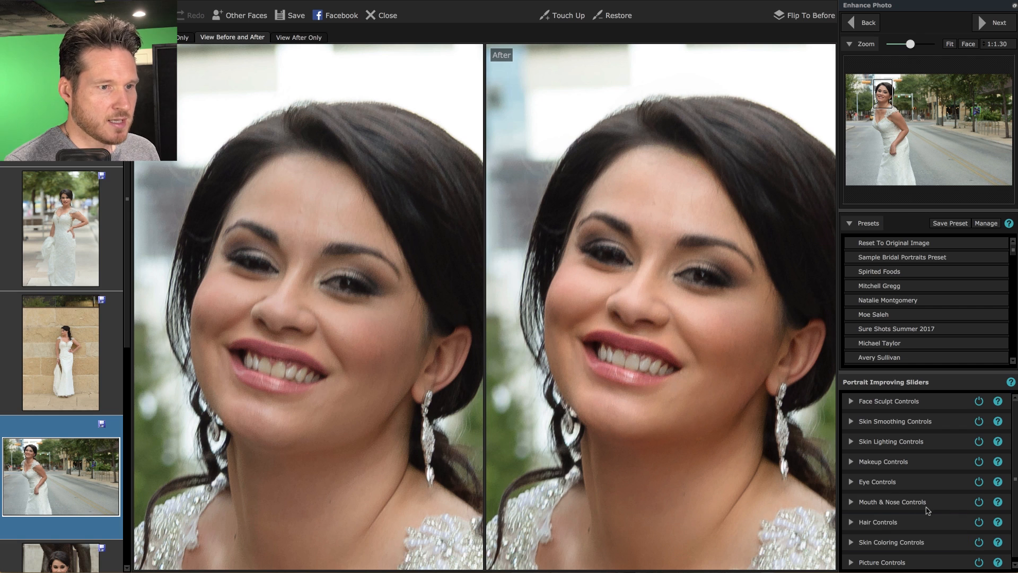
In the Mouth & Nose Controls, set Whiten Teeth to 66, Clean Teeth to 81, Whiten Area to 50 and Sharpen Teeth to 26
left_click(876, 502)
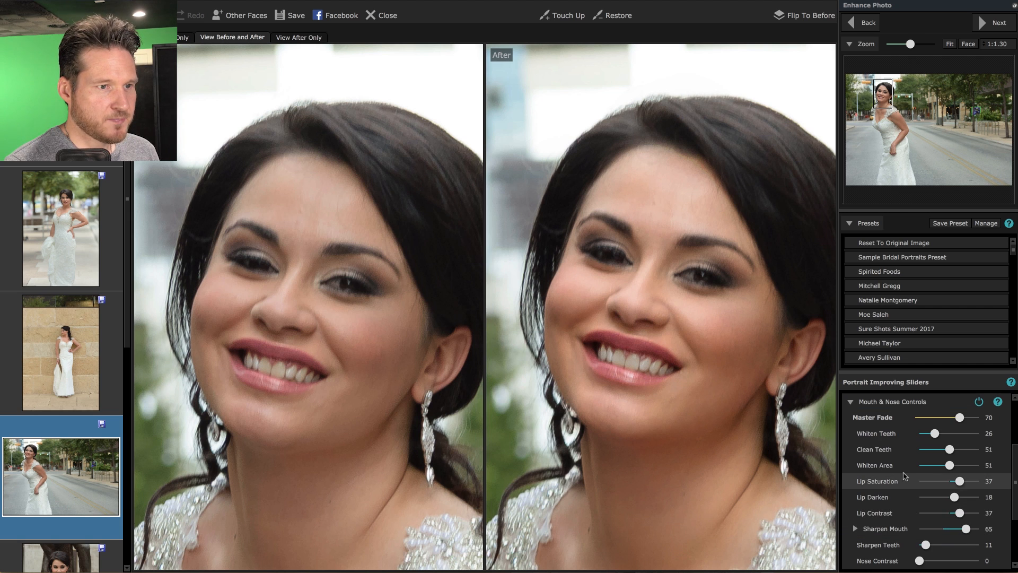
left_click_drag(934, 433, 958, 467)
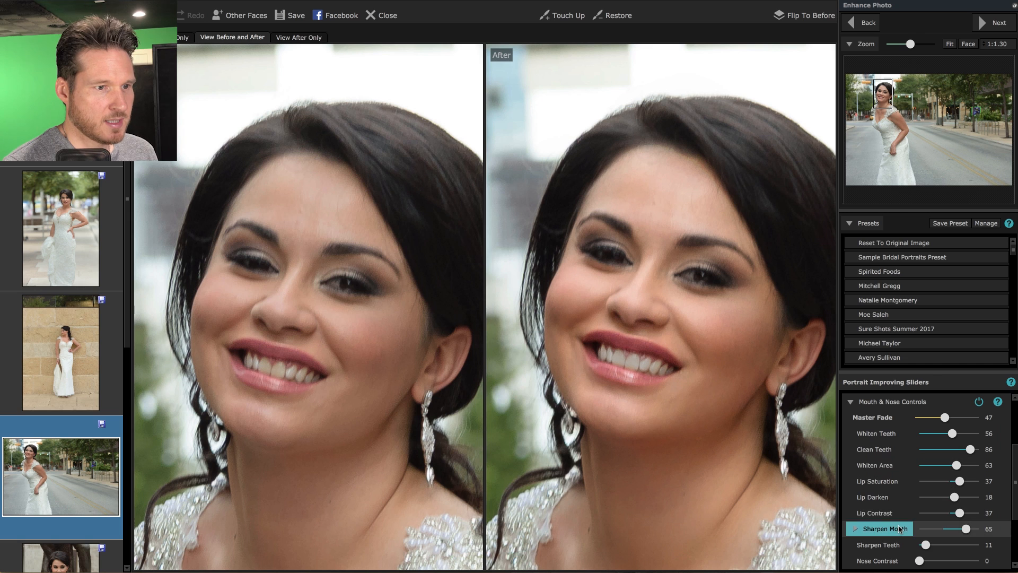
mouse_move(926, 544)
left_mouse_down()
mouse_move(945, 545)
mouse_move(934, 545)
left_mouse_up()
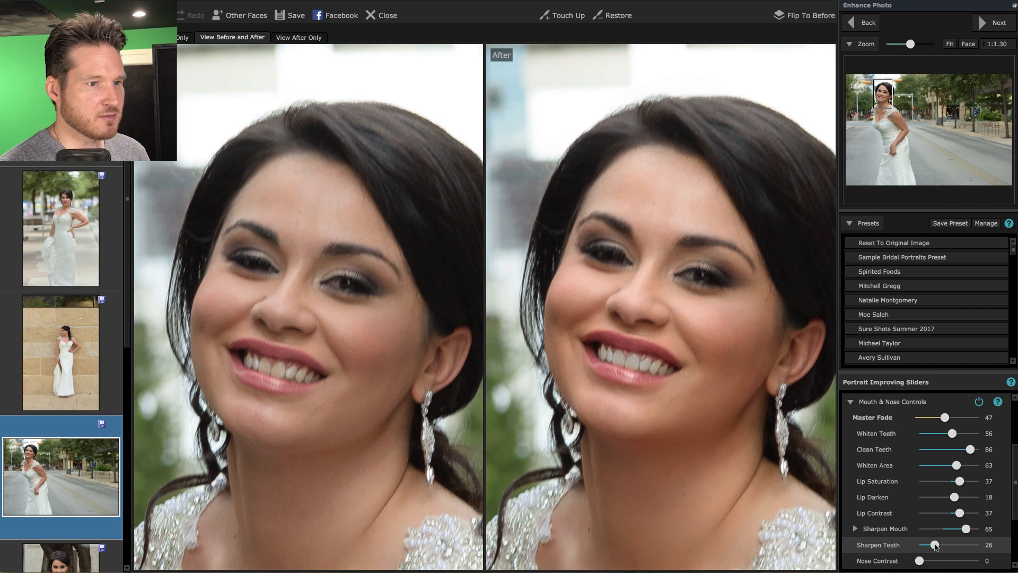
left_click(953, 434)
left_click_drag(954, 436, 950, 467)
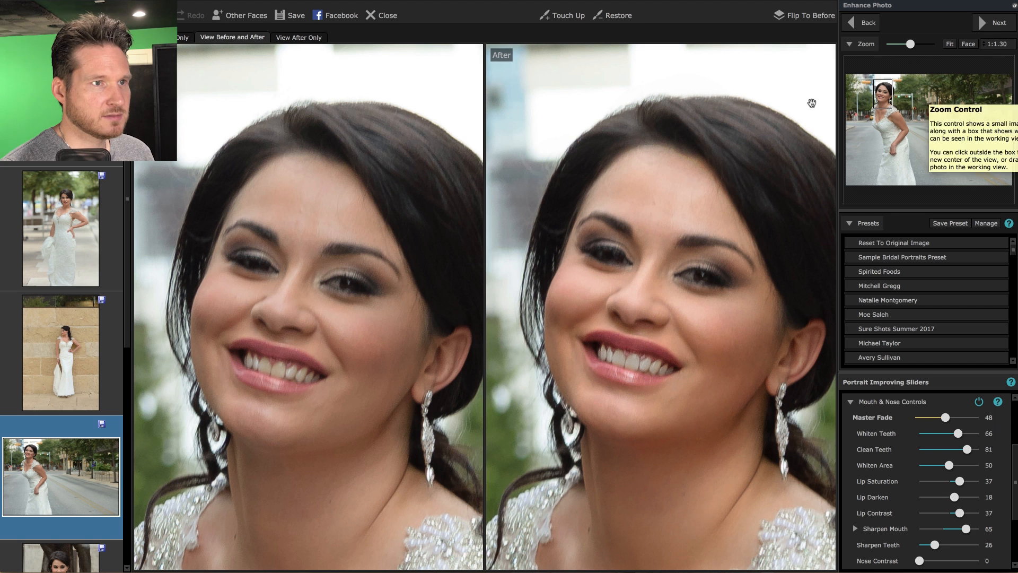
Compare the street portrait with the Skin Coloring Controls switched off, restore them, and turn off its Picture Controls
left_click(901, 271)
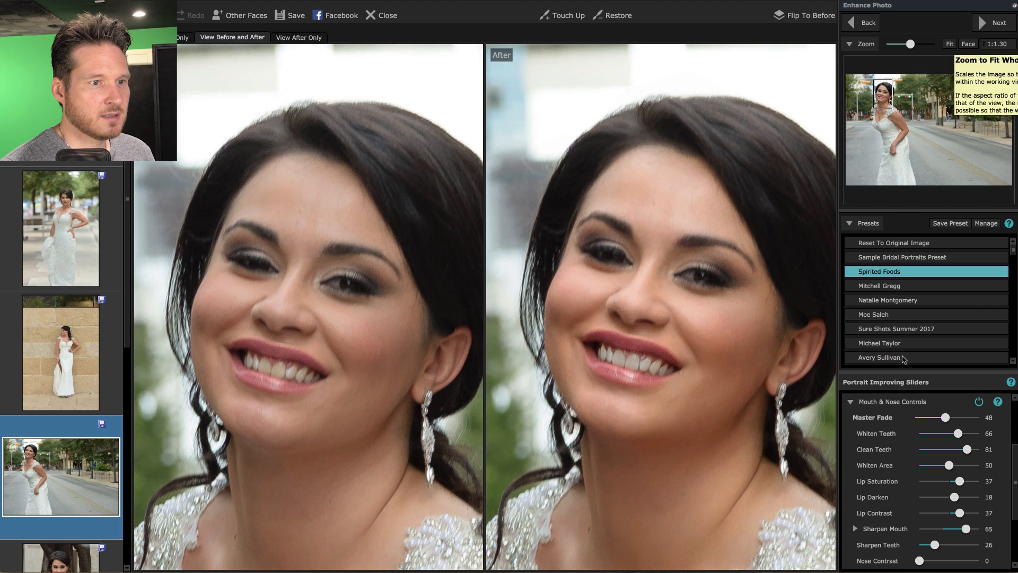
left_click(917, 402)
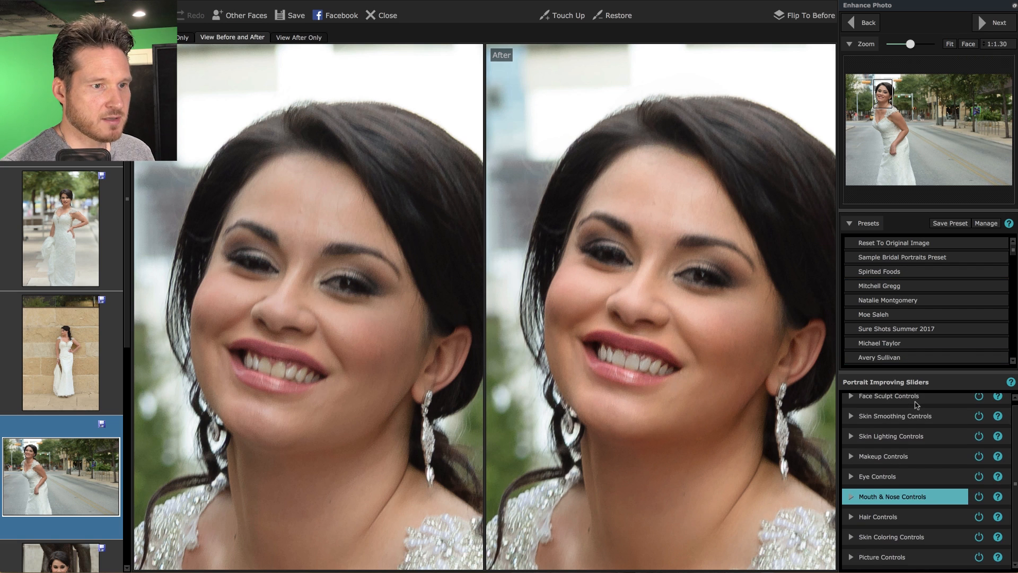
left_click(978, 536)
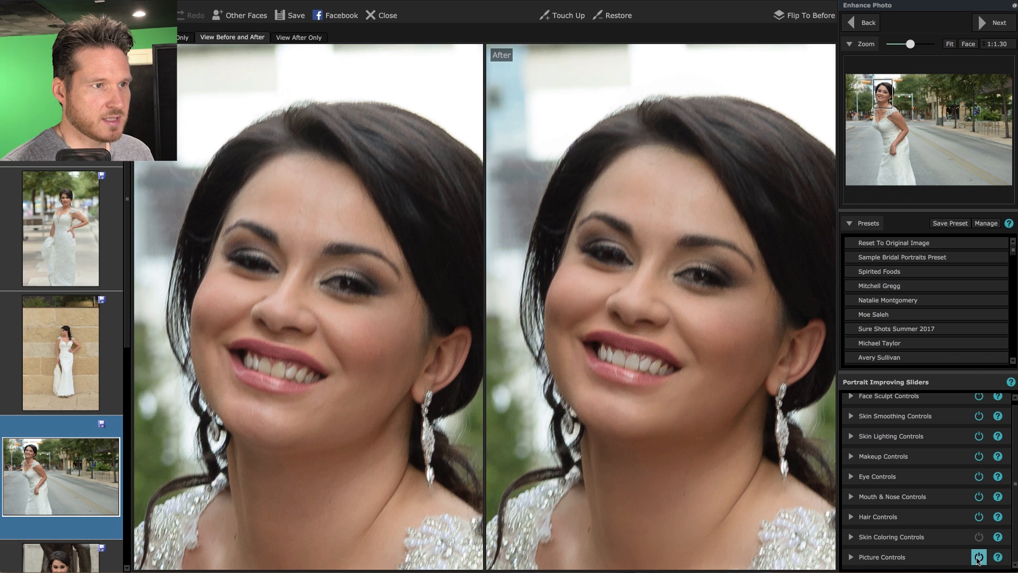
left_click(979, 556)
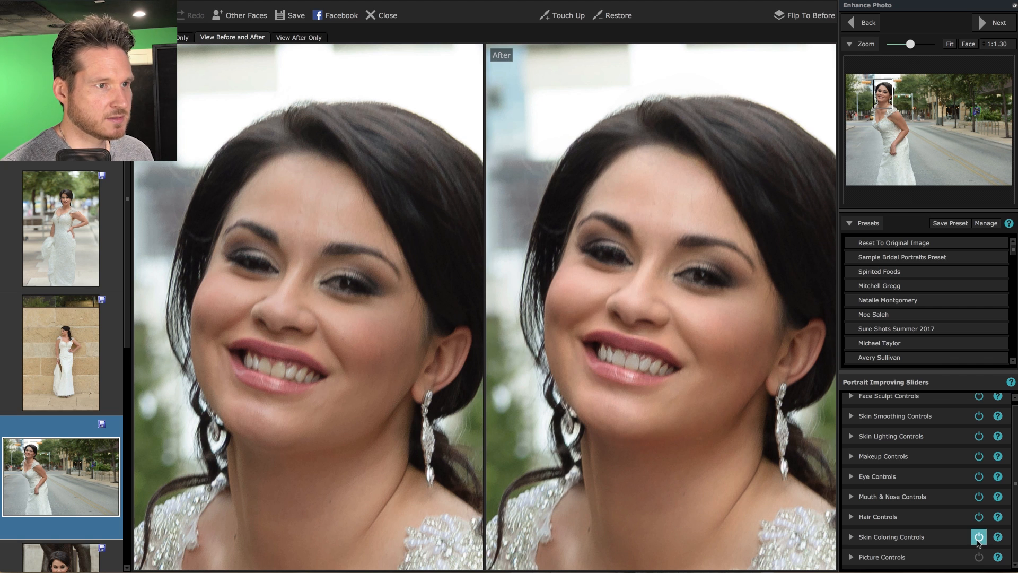
Finish the street portrait and review the park portrait and the close portrait in front of the dark statue
left_click(987, 24)
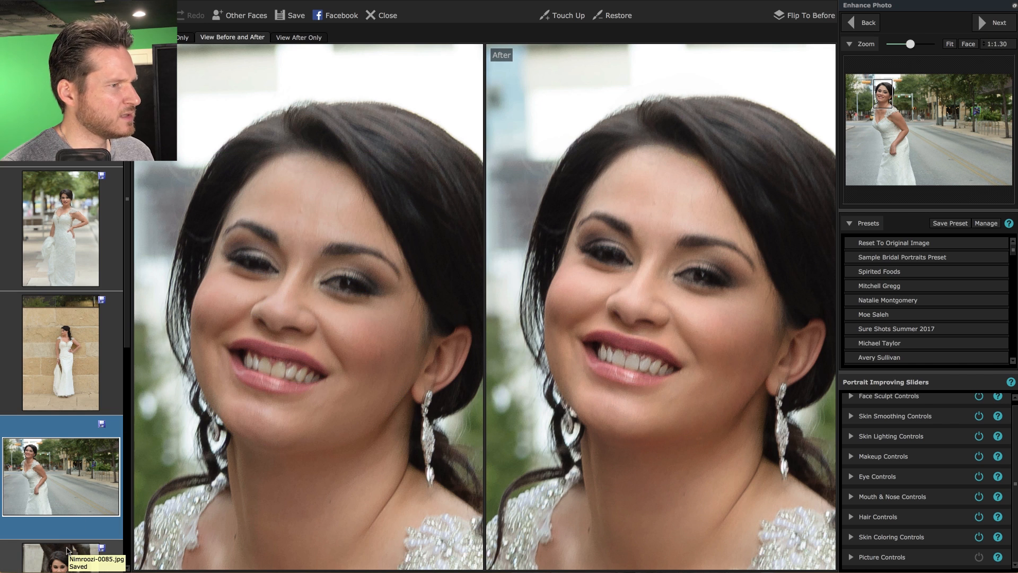
left_click(40, 266)
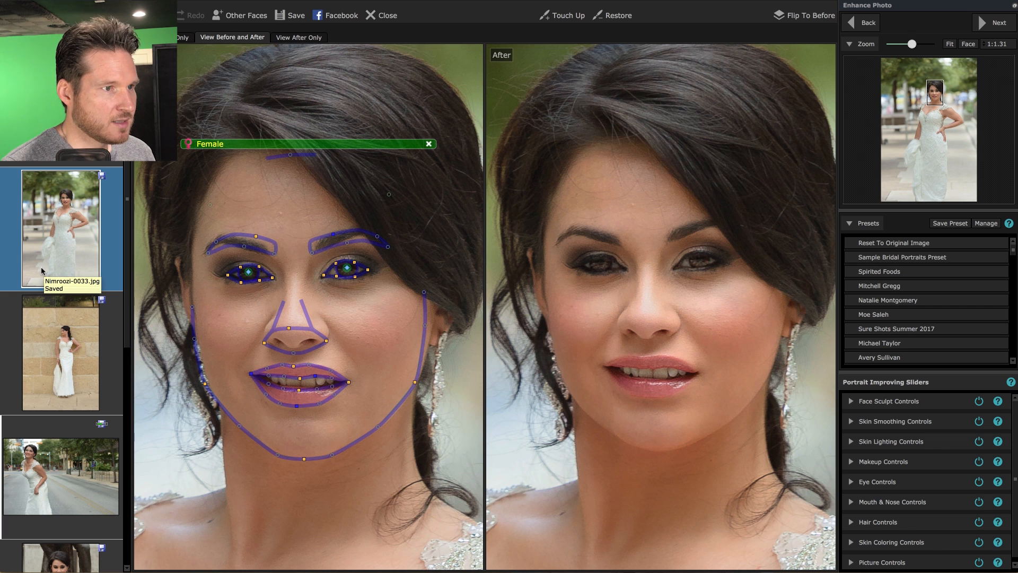
left_click(63, 552)
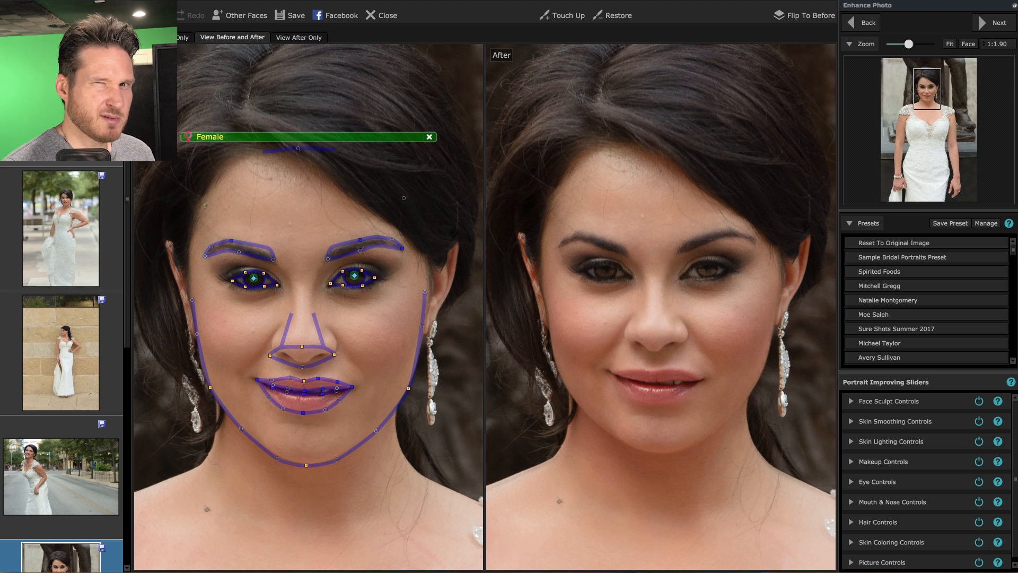
Open the pink-wall portrait's face outline and fit the near eyebrow's arch and outer end
left_click(61, 106)
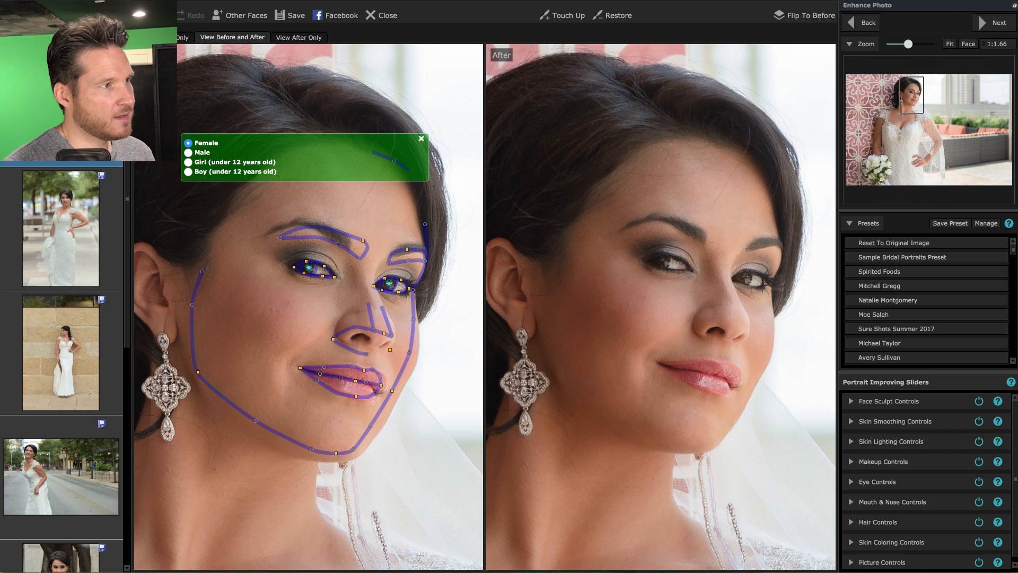
left_click(867, 24)
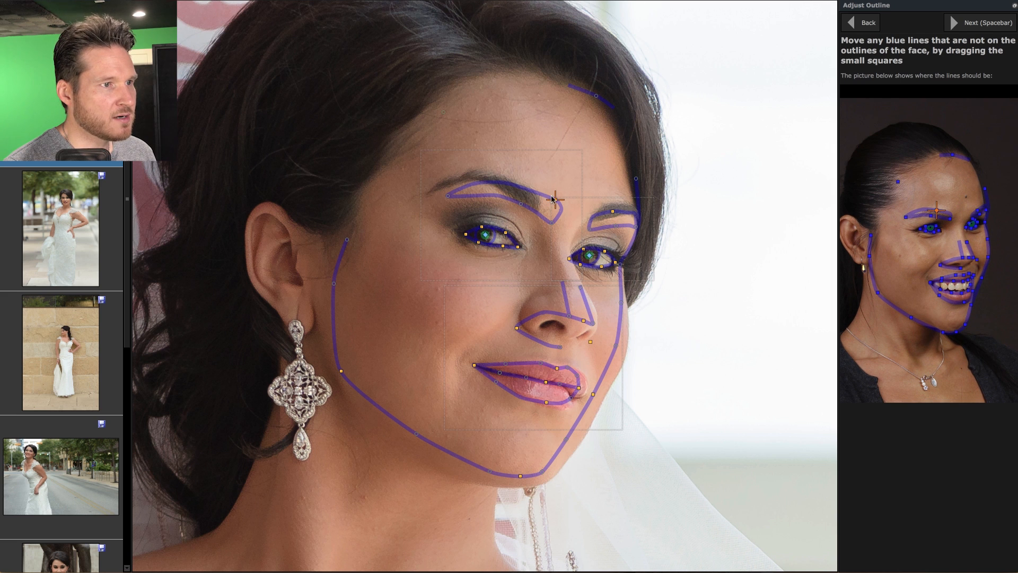
left_click_drag(553, 201, 509, 179)
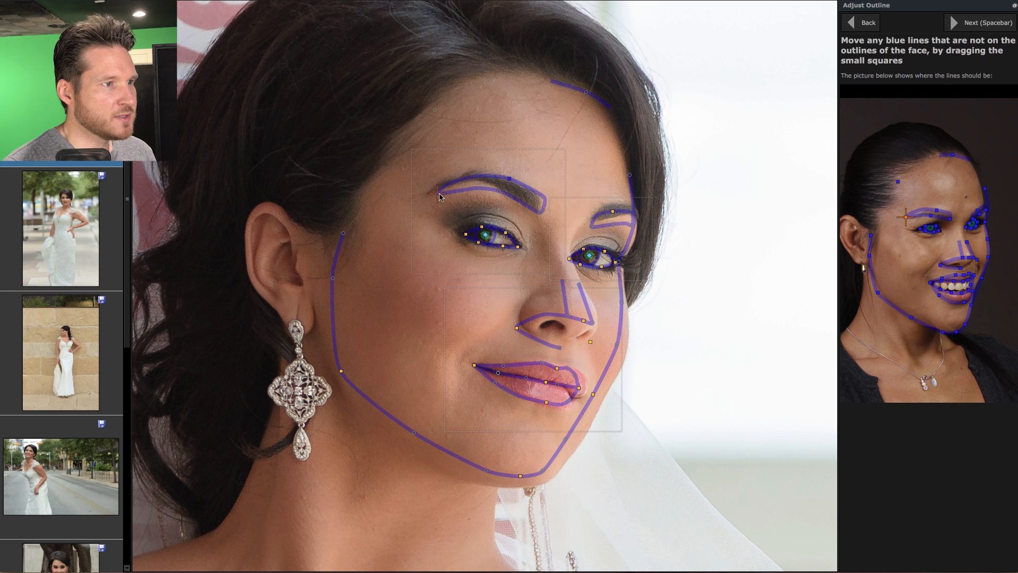
left_click_drag(437, 193, 426, 185)
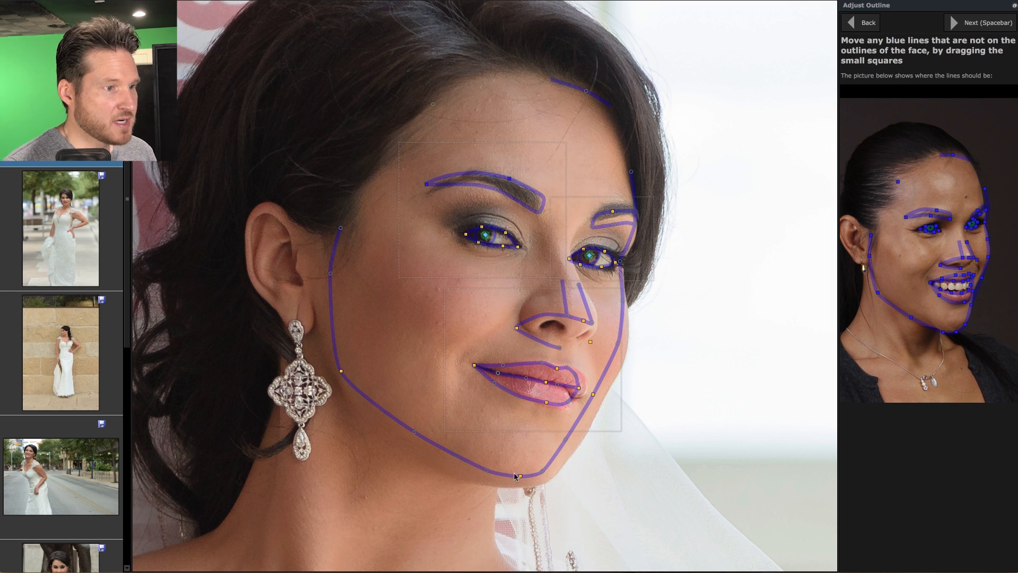
Fit the outline's chin, far cheek and near jaw contour points to the edges of the face
left_click_drag(520, 476, 530, 486)
left_click_drag(593, 393, 604, 399)
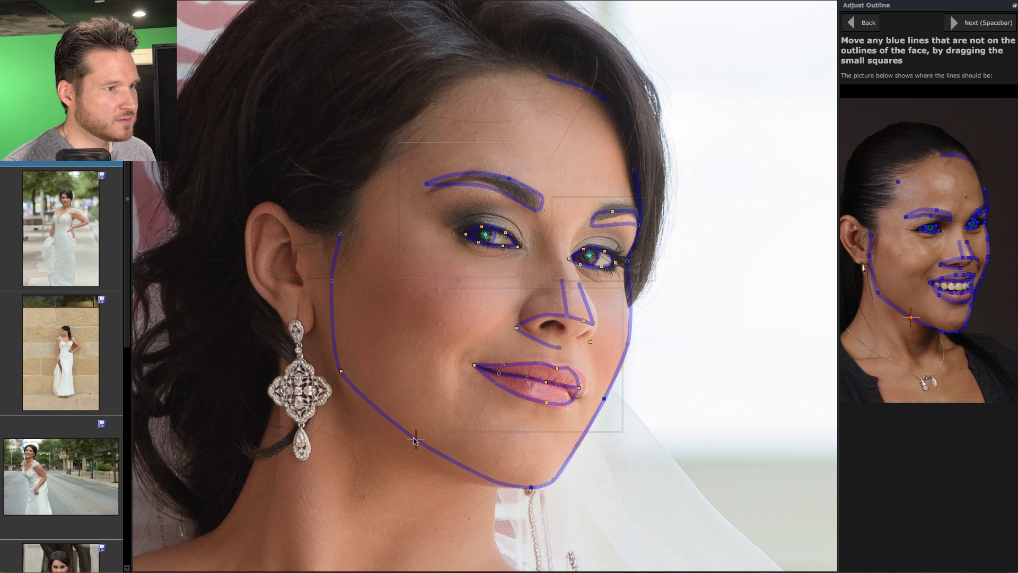
left_click_drag(416, 440, 412, 441)
left_click_drag(339, 373, 335, 374)
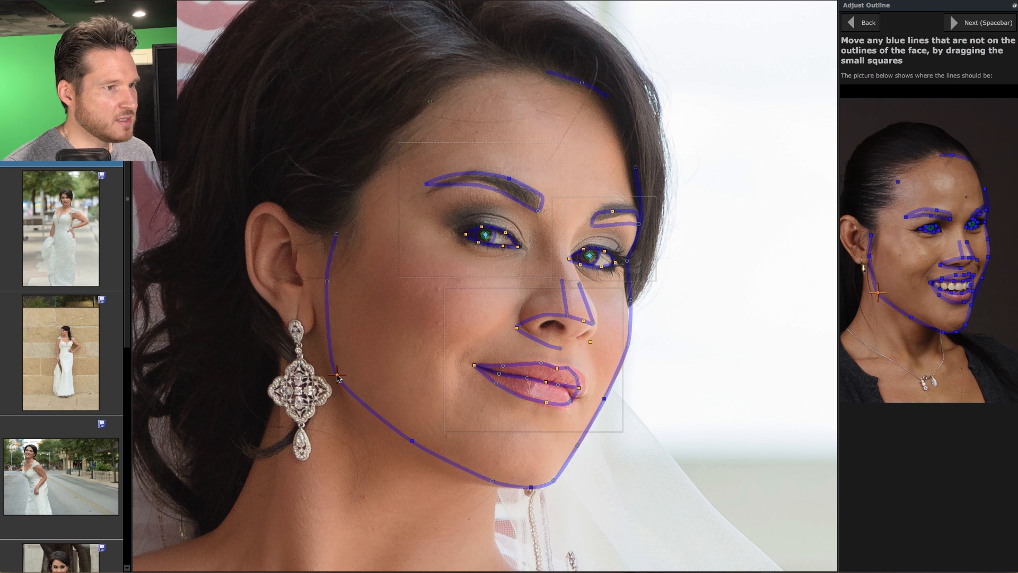
Fit the outline's far mouth corner and far upper-lip edge, and lower the bottom lip line to the lip's edge
left_click(468, 388)
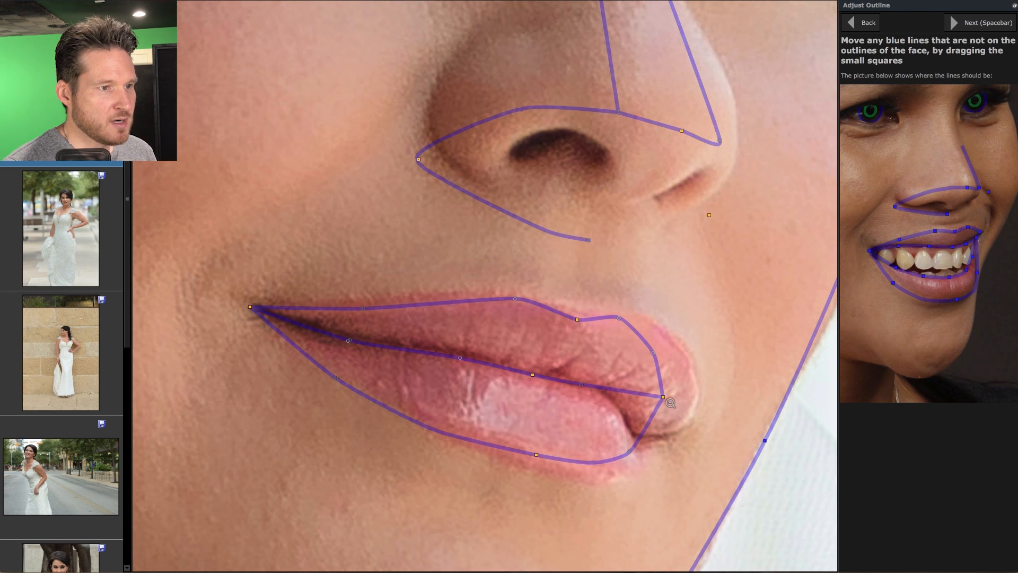
left_click_drag(663, 396, 666, 430)
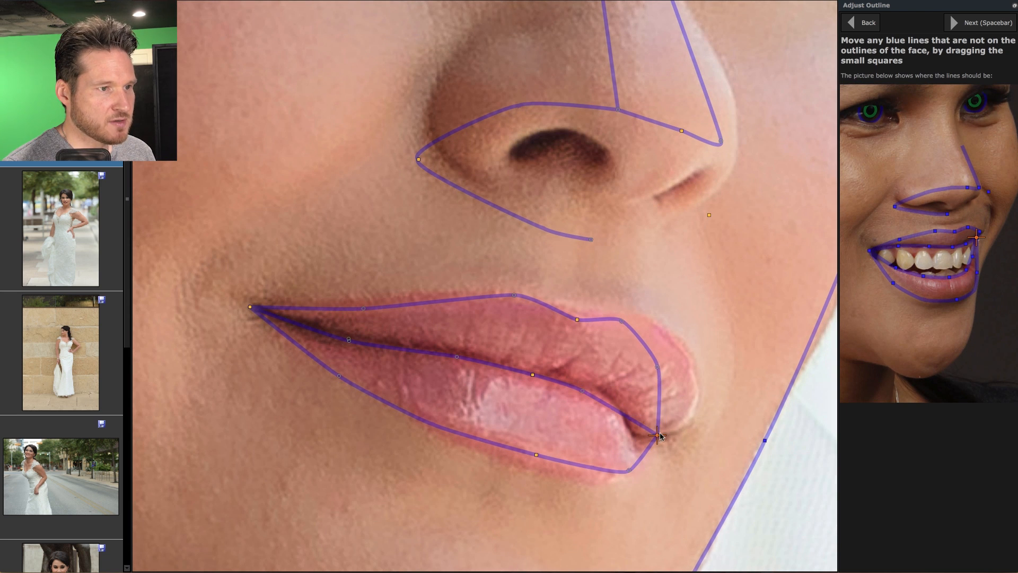
left_click_drag(660, 365, 688, 362)
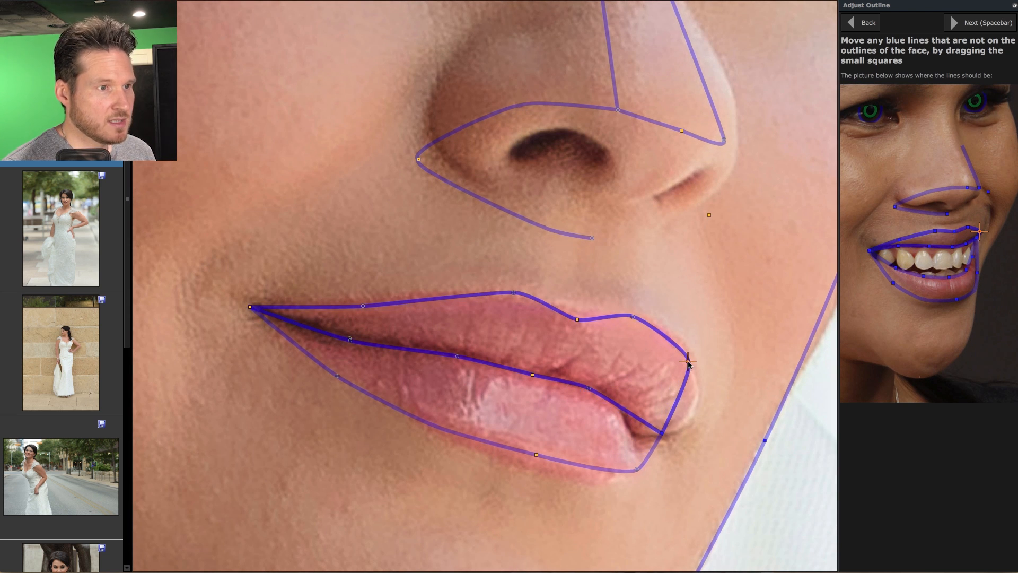
left_click_drag(662, 433, 661, 438)
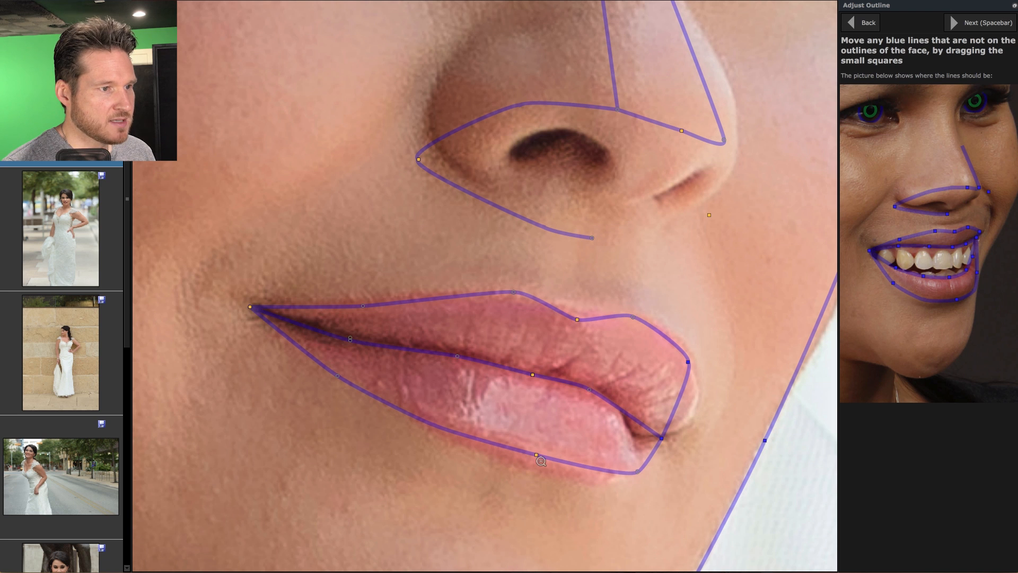
left_click_drag(536, 454, 563, 472)
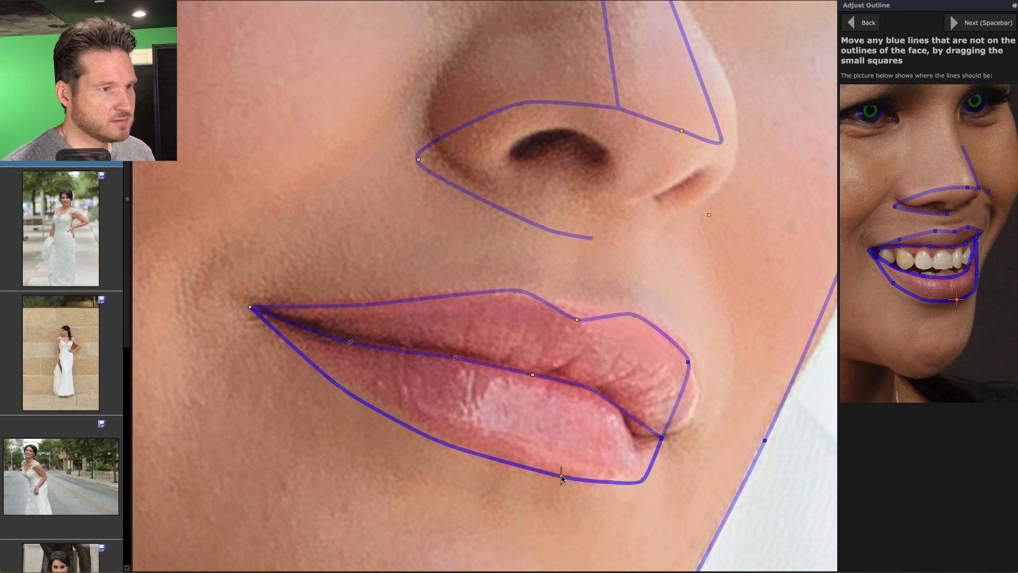
Align the upper lip's center dip and far edge, and refit the line between the lips near the near mouth corner
left_click_drag(576, 319, 636, 325)
left_click_drag(688, 363, 696, 394)
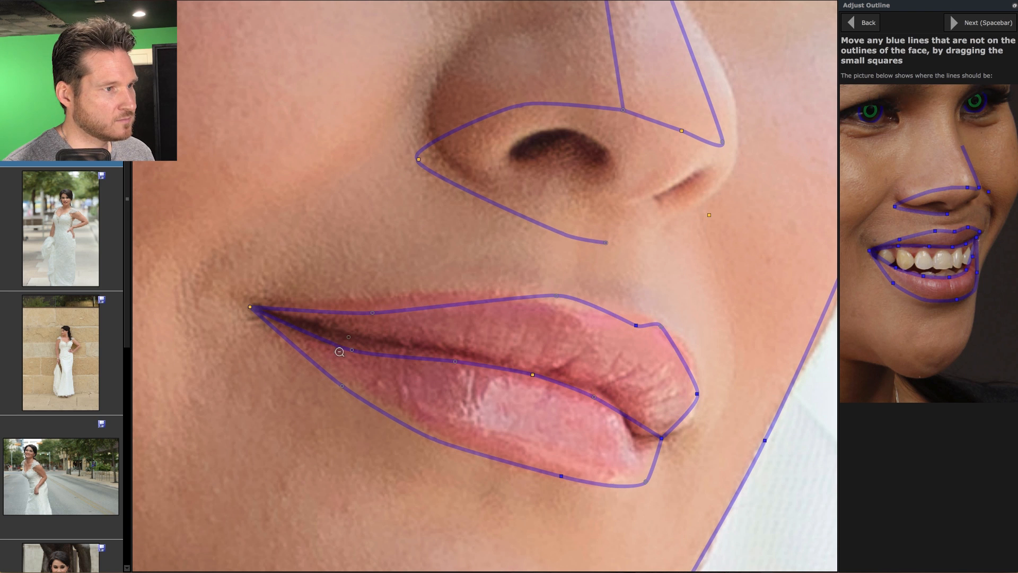
left_click_drag(351, 350, 353, 341)
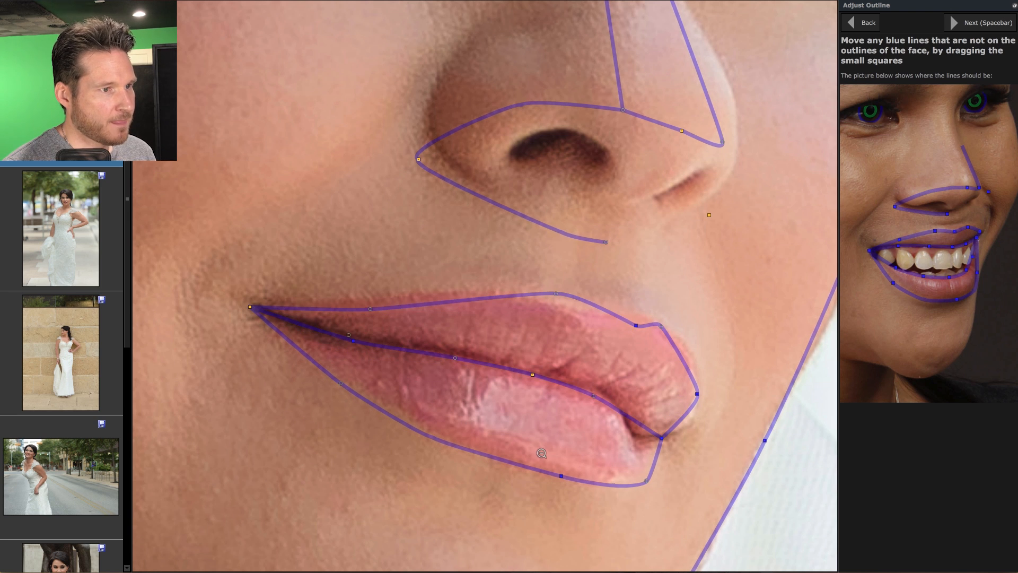
left_click(748, 260)
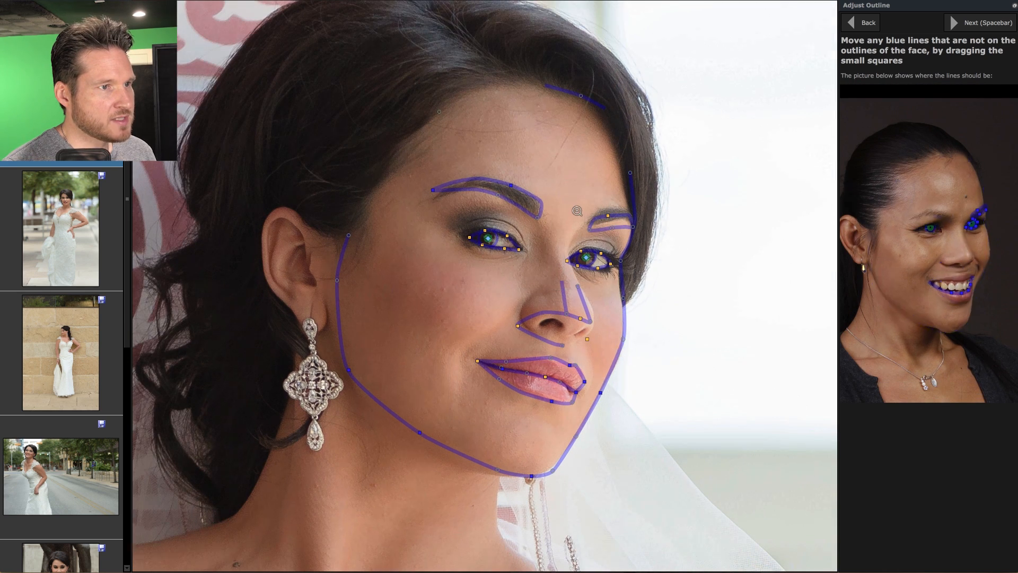
Raise the far eyebrow's outline to match the brow, and accept the face outline
left_click(531, 254)
left_click_drag(542, 102, 523, 48)
left_click(348, 81)
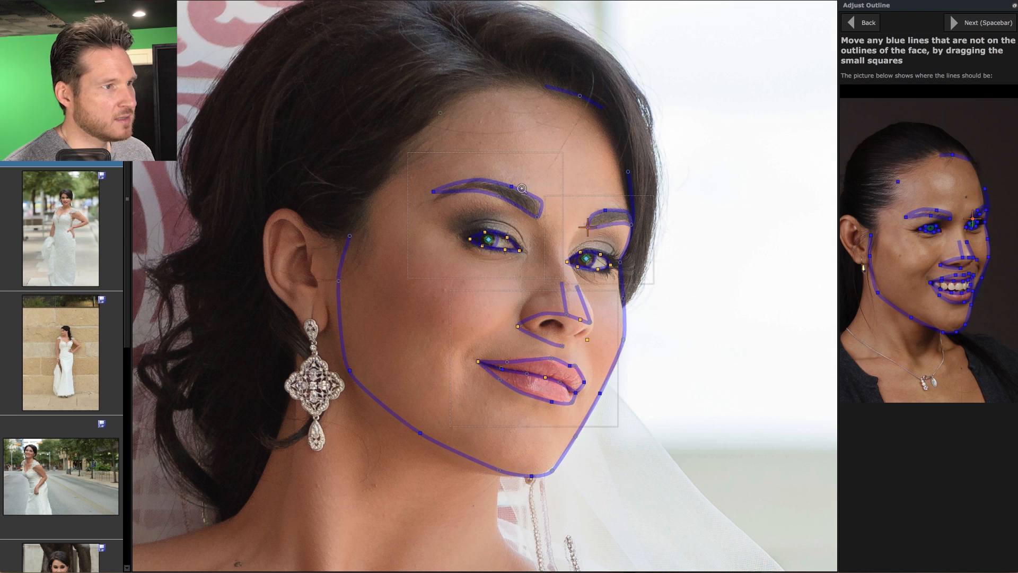
left_click(972, 31)
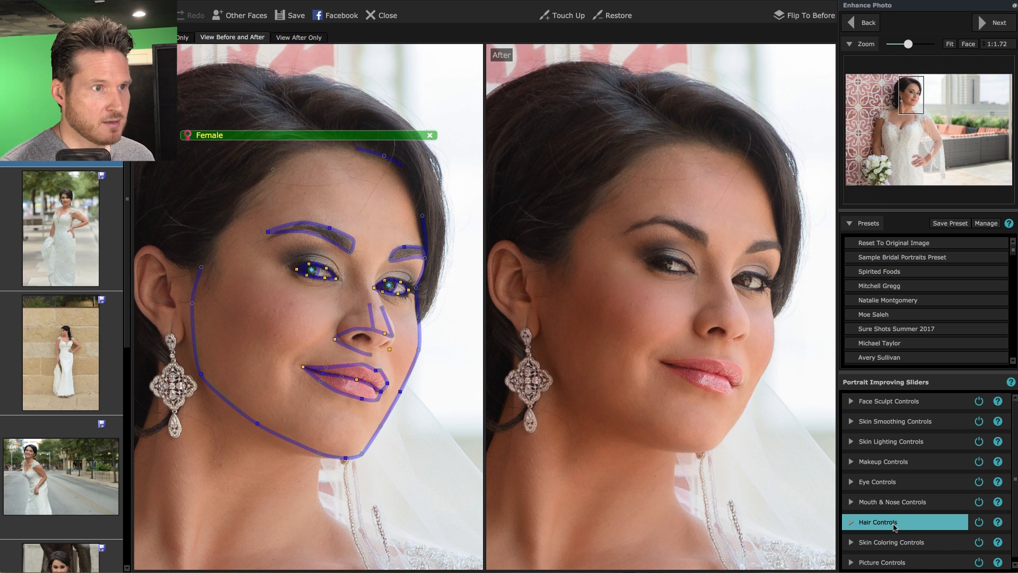
Show the whole pink-wall photo and turn off its Picture Controls and Skin Coloring Controls
left_click(949, 44)
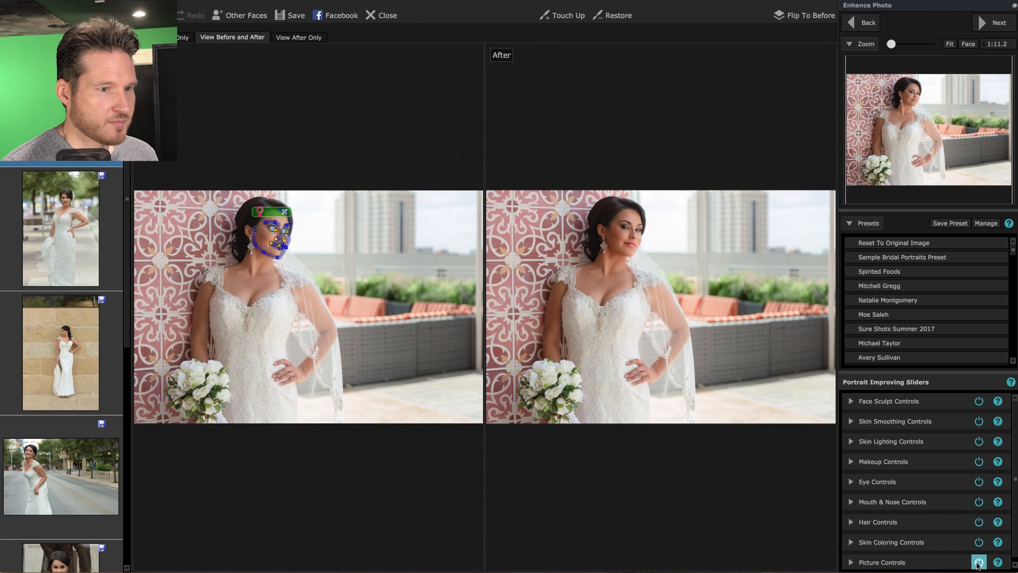
left_click(978, 562)
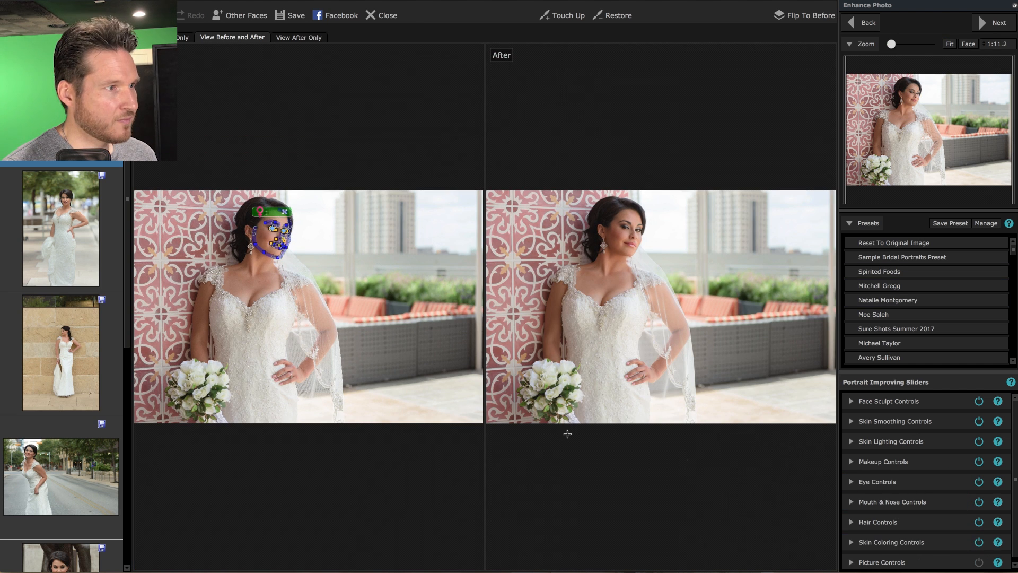
left_click(981, 542)
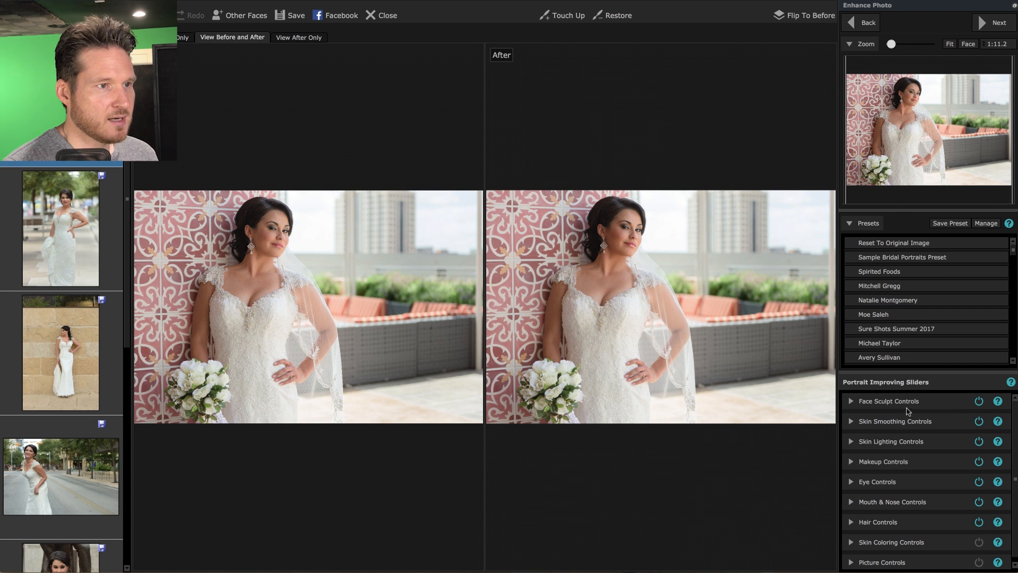
In the Face Sculpt Controls, expand the Eyes and Eye Widening groups and set Widen Left to 100
left_click(968, 44)
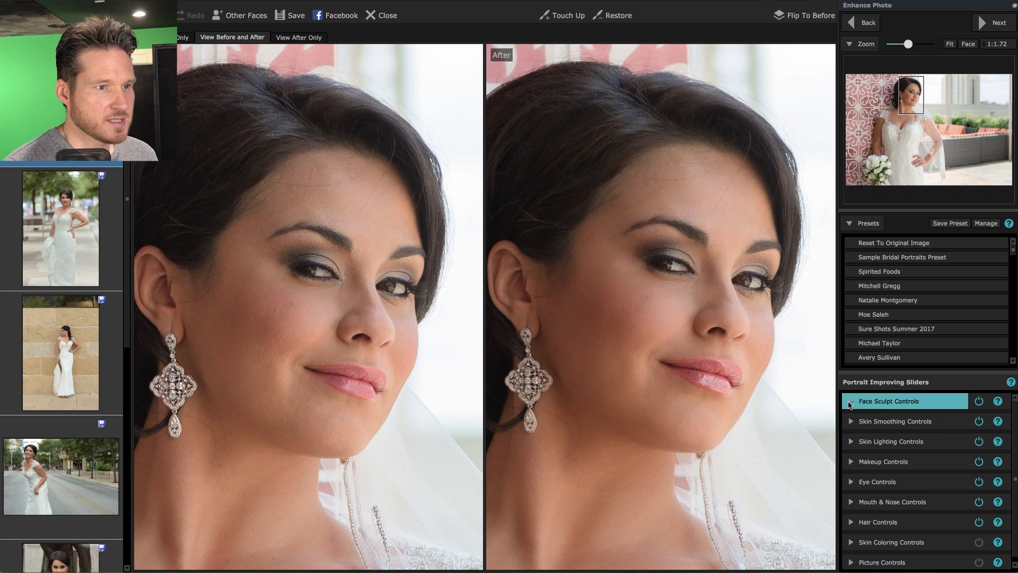
left_click(851, 404)
left_click(879, 451)
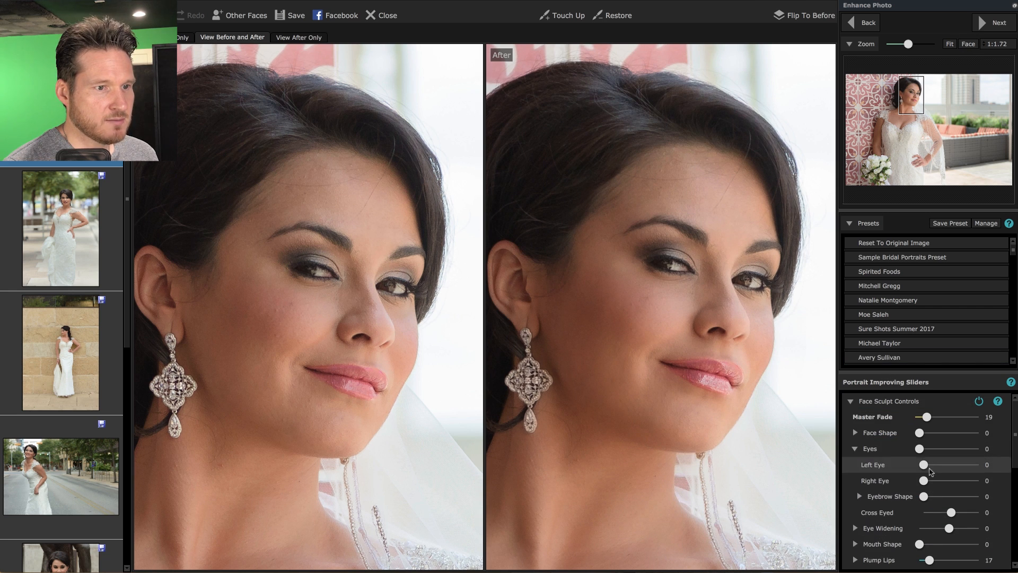
mouse_move(924, 464)
left_mouse_down()
mouse_move(942, 464)
mouse_move(923, 466)
left_mouse_up()
left_click(890, 531)
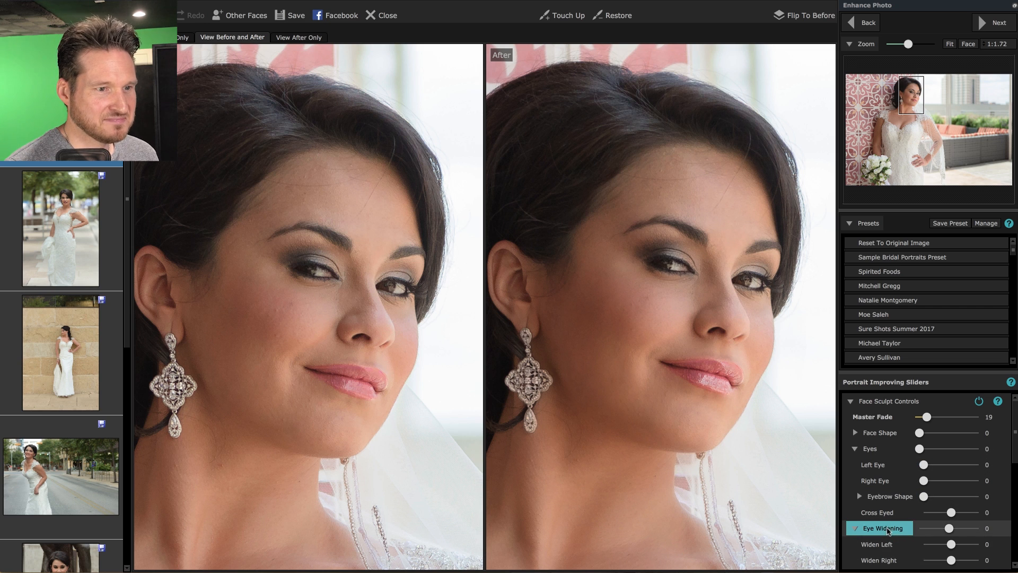
left_click_drag(951, 544, 982, 546)
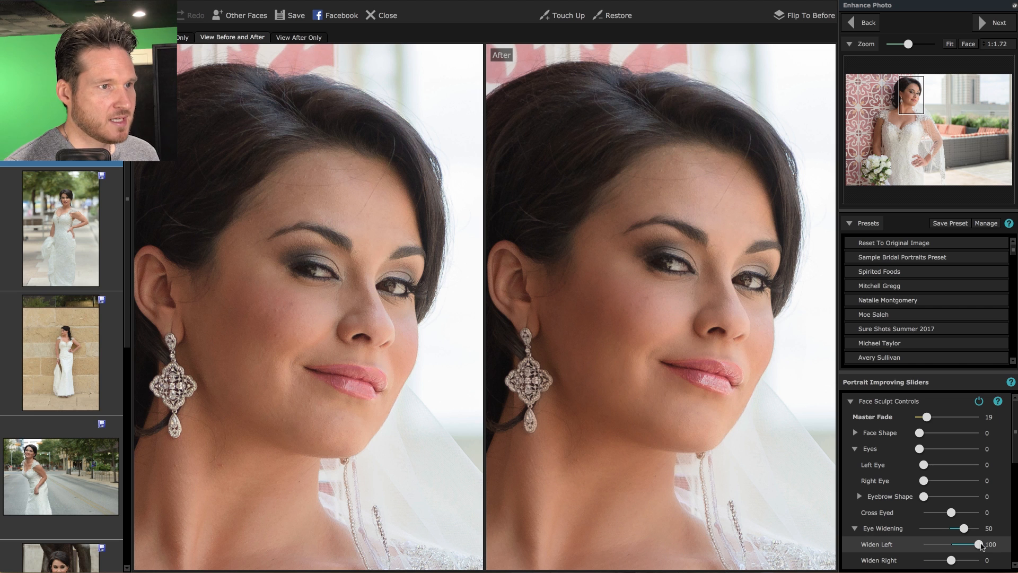